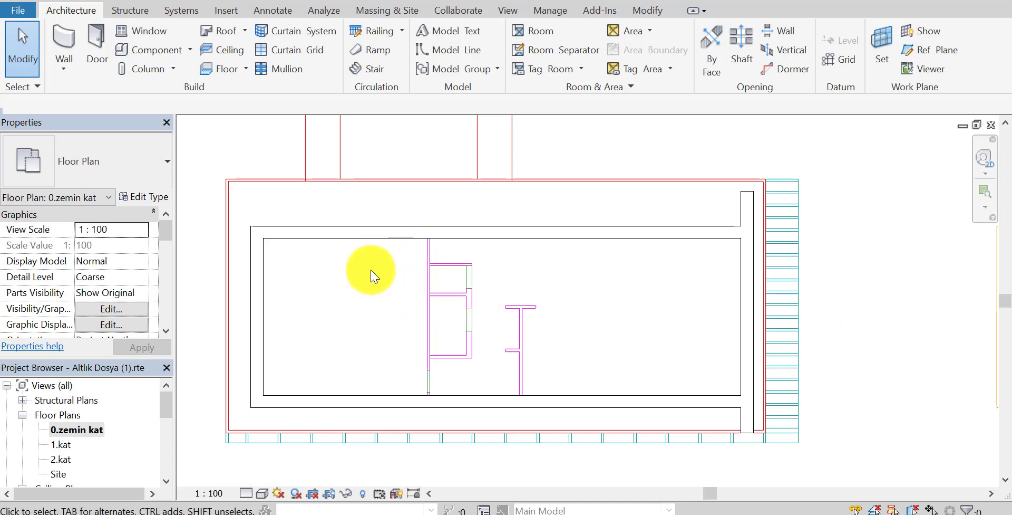
# Open the default 3D view and orbit it to inspect the walls from behind.
pyautogui.moveTo(383, 244); pyautogui.dragTo(342, 239, button='middle')
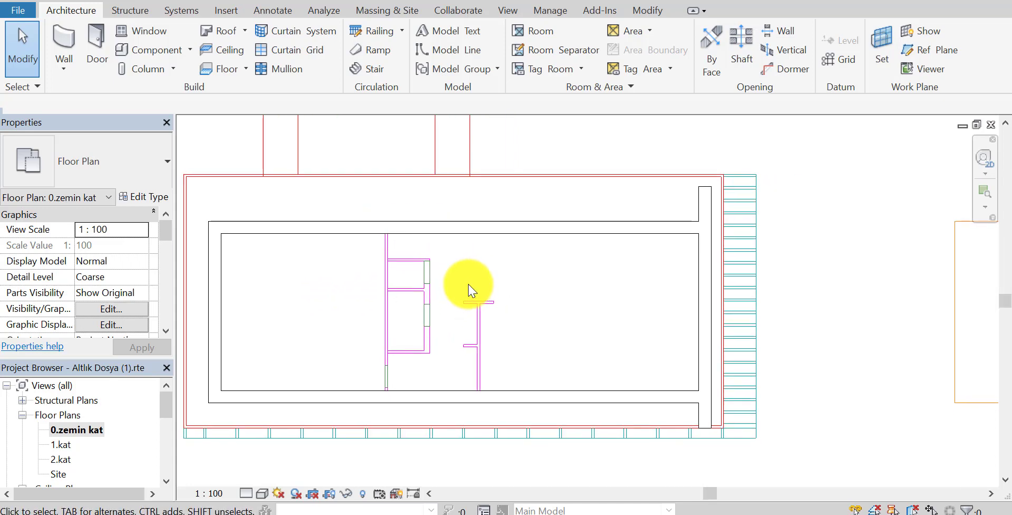
pyautogui.scroll(-1, 558, 290)
pyautogui.moveTo(549, 300); pyautogui.dragTo(538, 308, button='middle')
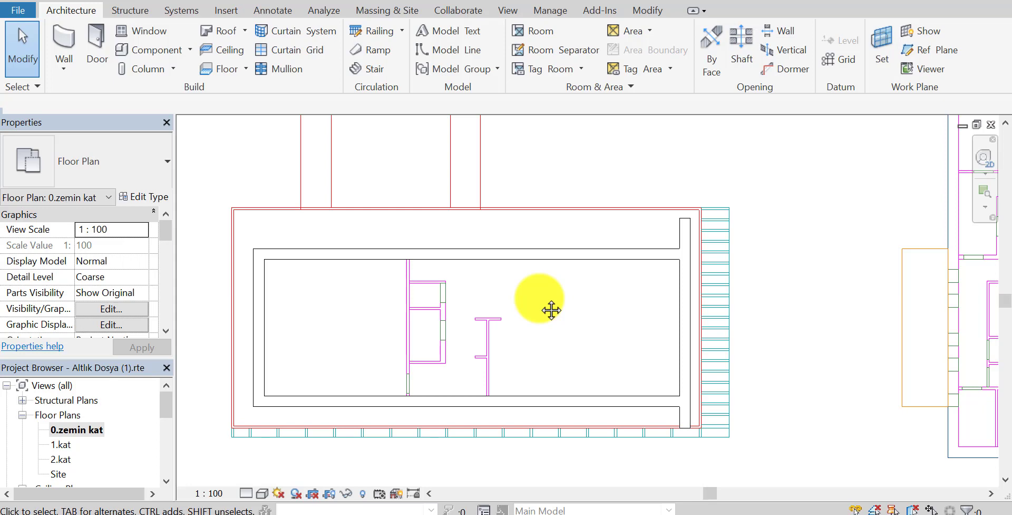
pyautogui.moveTo(551, 311); pyautogui.dragTo(528, 295, button='middle')
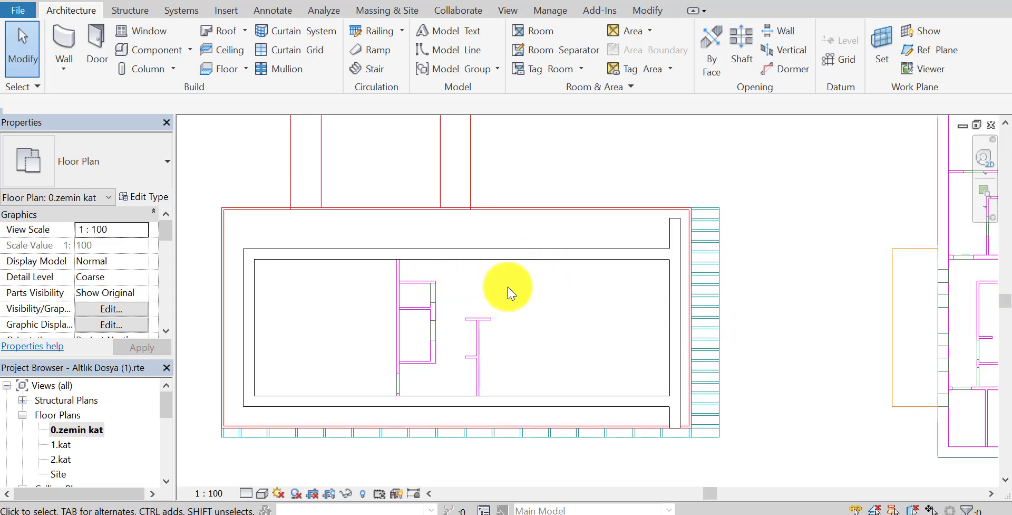
pyautogui.click(509, 13)
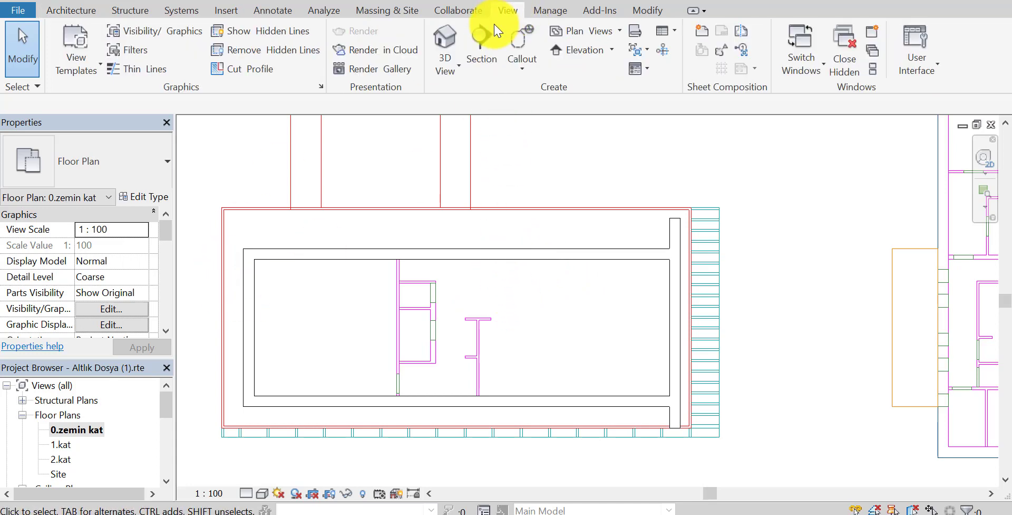
pyautogui.click(446, 78)
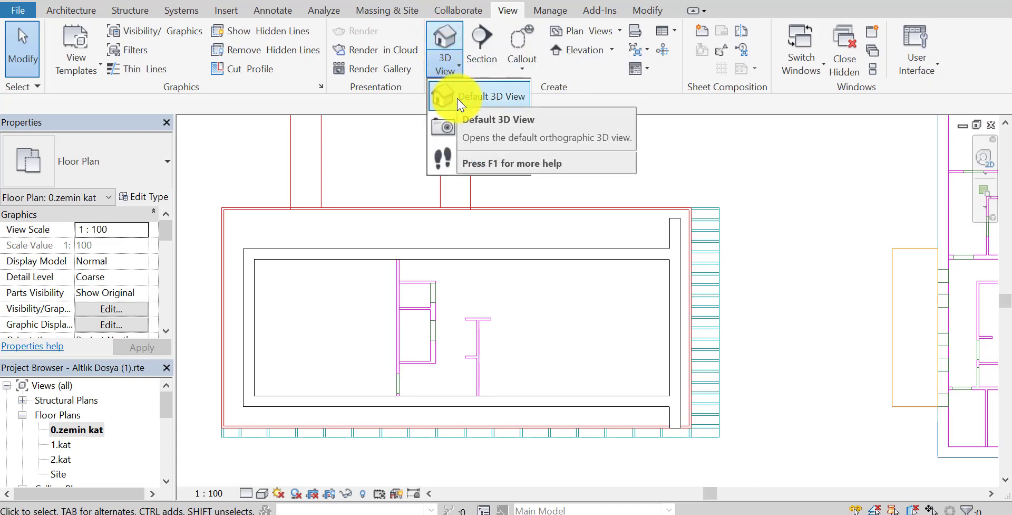
pyautogui.click(454, 98)
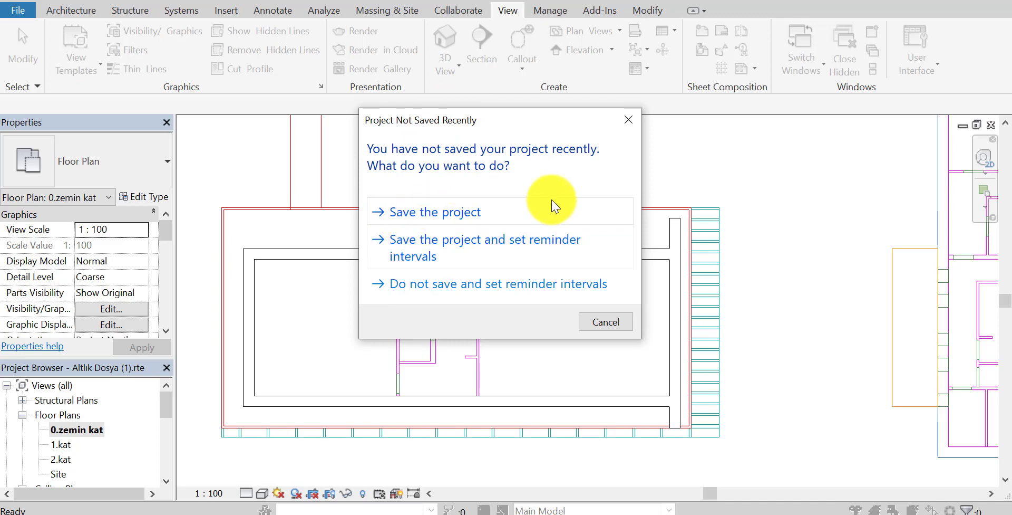
pyautogui.click(627, 120)
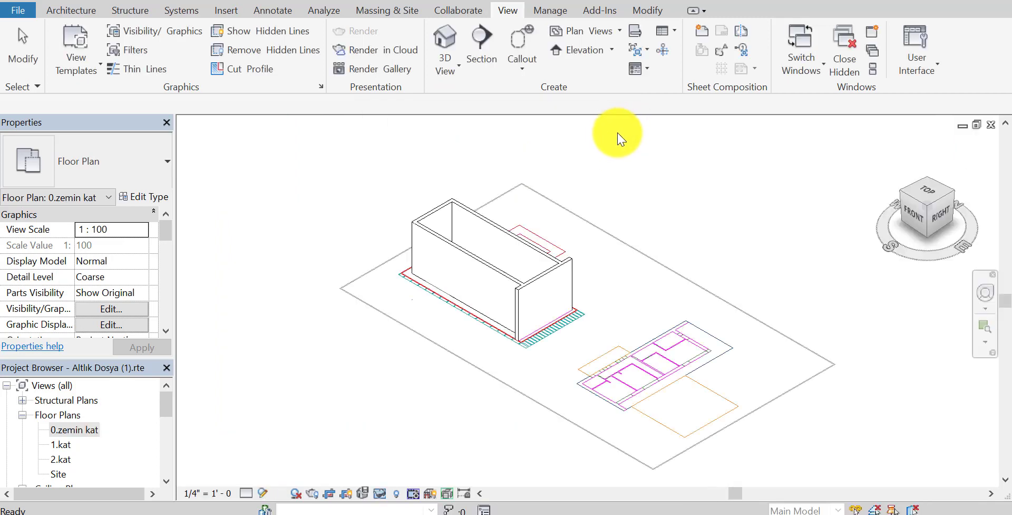
pyautogui.moveTo(632, 337)
pyautogui.keyDown('shift'); pyautogui.mouseDown(button='middle')
pyautogui.moveTo(615, 259)
pyautogui.moveTo(417, 313)
pyautogui.moveTo(719, 339)
pyautogui.moveTo(542, 343)
pyautogui.moveTo(508, 368)
pyautogui.mouseUp(button='middle'); pyautogui.keyUp('shift')
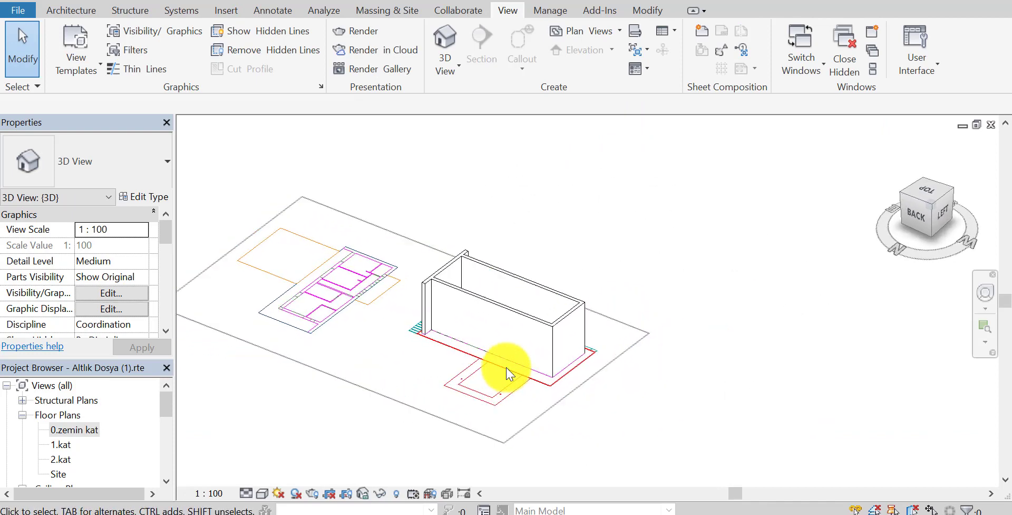
pyautogui.scroll(3, 504, 330)
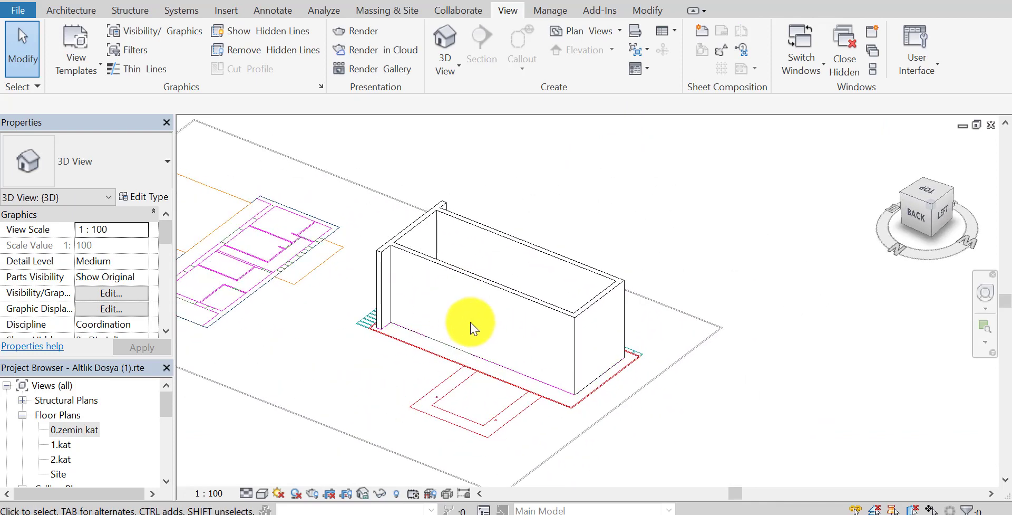
pyautogui.moveTo(483, 304); pyautogui.dragTo(547, 313, button='middle')
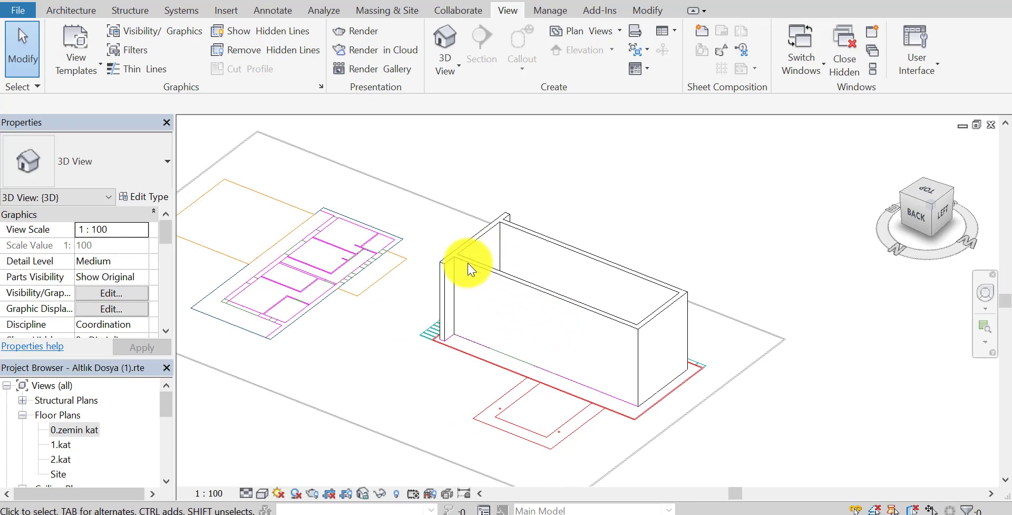
pyautogui.moveTo(501, 339); pyautogui.dragTo(598, 323, button='middle')
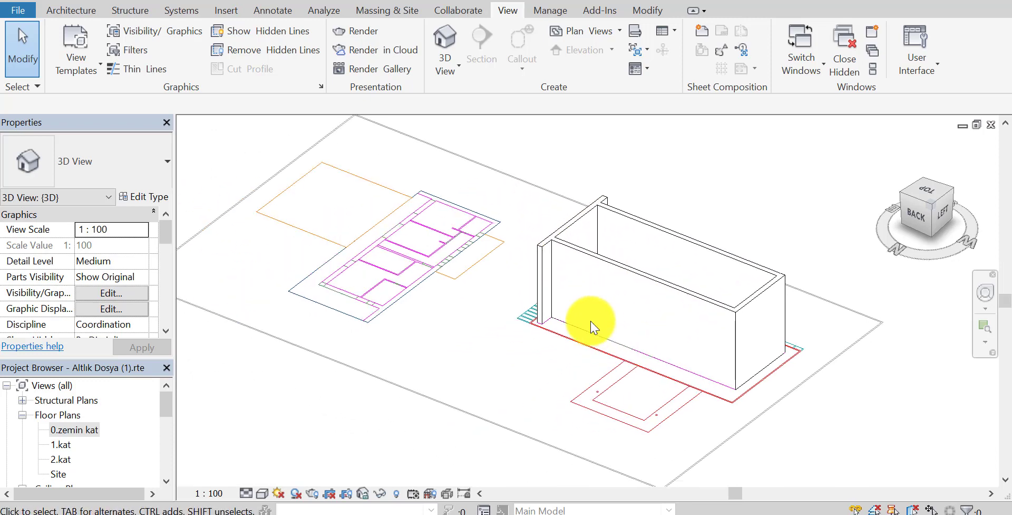
# Return to the 0.zemin kat floor plan and zoom out to see it whole.
pyautogui.doubleClick(79, 429)
pyautogui.moveTo(407, 310); pyautogui.dragTo(474, 348, button='middle')
pyautogui.scroll(-2, 469, 346)
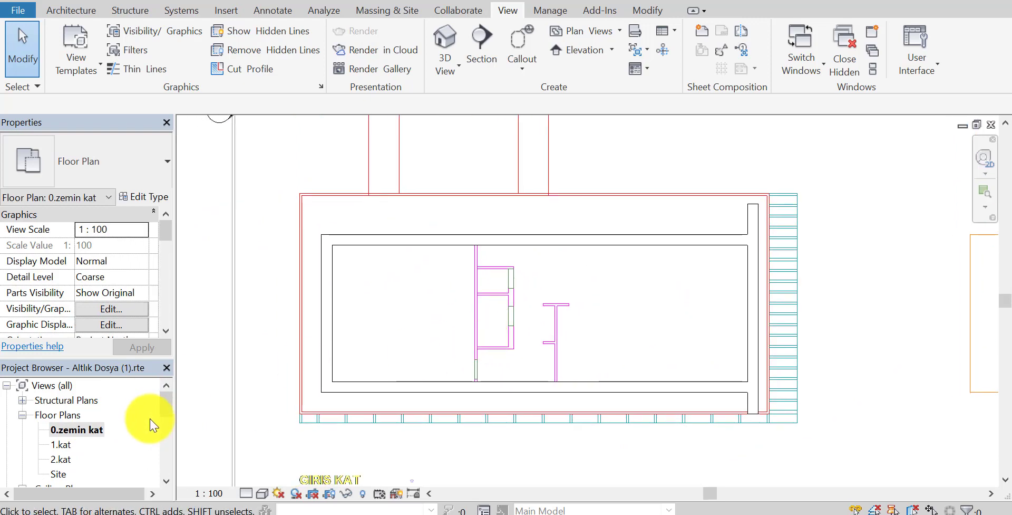
pyautogui.moveTo(165, 400); pyautogui.dragTo(172, 439)
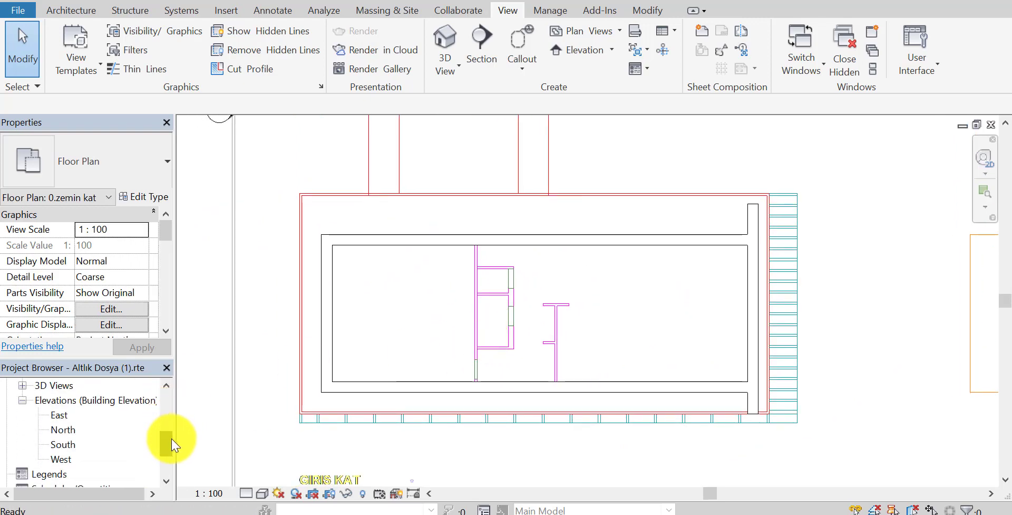
# Open the East elevation and select a wall to confirm its 800 height.
pyautogui.doubleClick(62, 415)
pyautogui.scroll(-2, 498, 338)
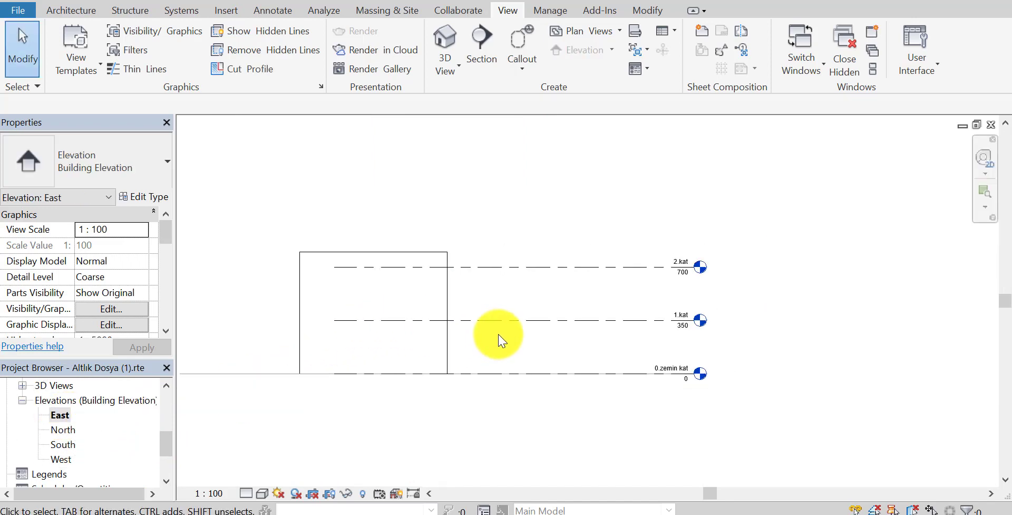
pyautogui.moveTo(497, 339)
pyautogui.mouseDown(button='middle')
pyautogui.moveTo(545, 353)
pyautogui.moveTo(538, 335)
pyautogui.mouseUp(button='middle')
pyautogui.scroll(1, 506, 339)
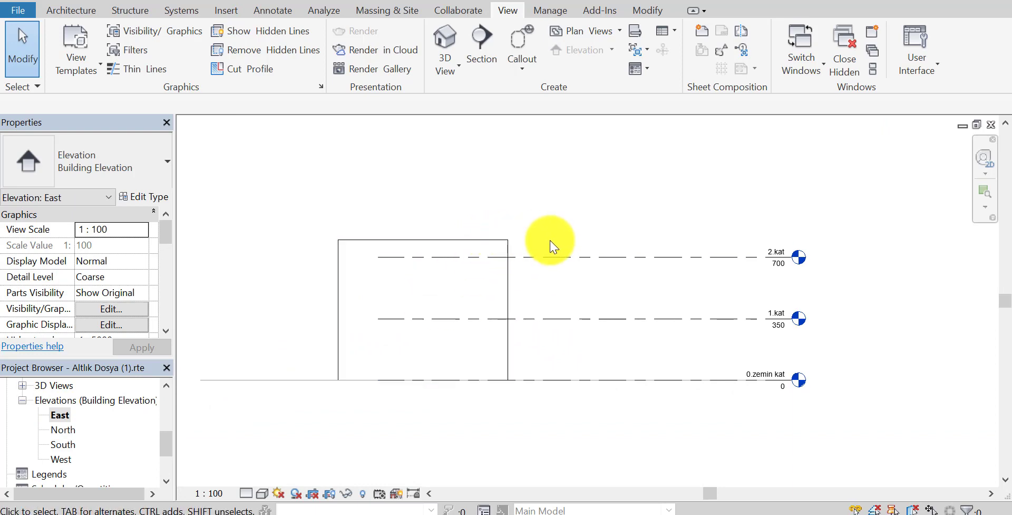
pyautogui.click(425, 244)
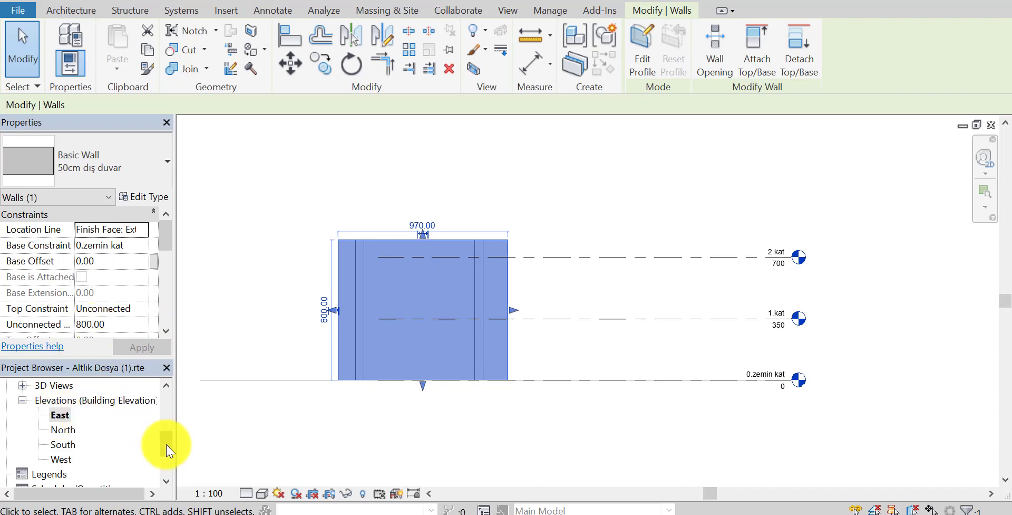
pyautogui.press('Escape')
pyautogui.moveTo(165, 442); pyautogui.dragTo(168, 403)
# Reopen 0.zemin kat and pick the right, top, left and bottom exterior walls individually.
pyautogui.doubleClick(74, 429)
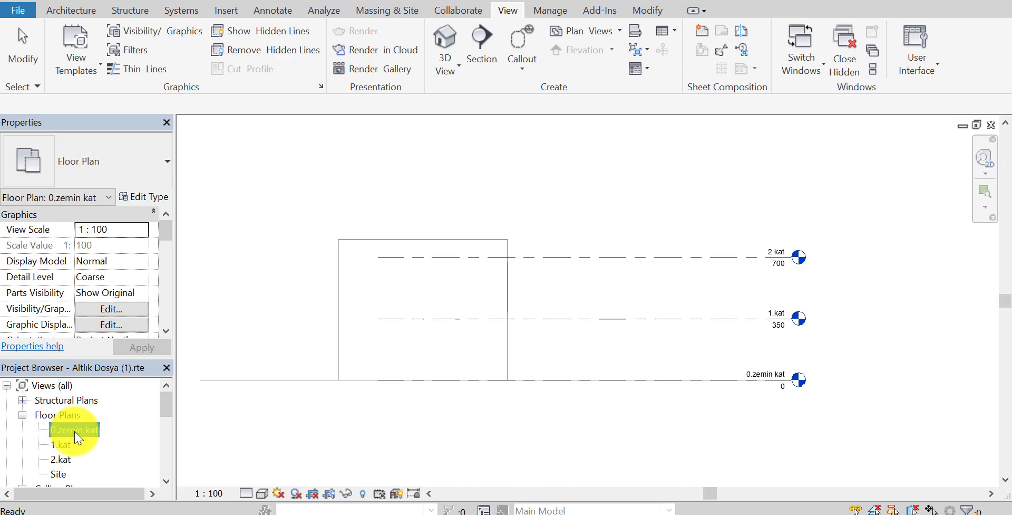
pyautogui.moveTo(423, 343); pyautogui.dragTo(420, 343, button='middle')
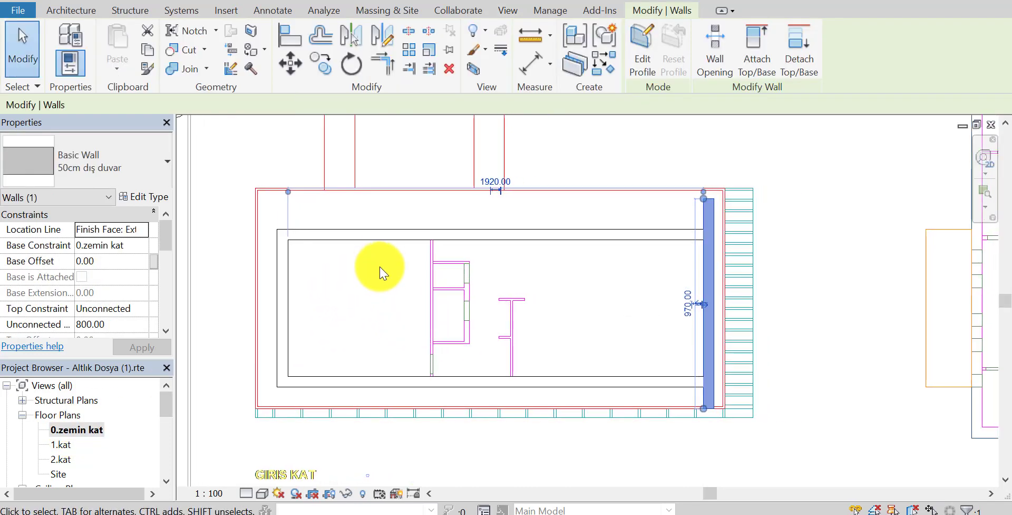
pyautogui.click(379, 270)
pyautogui.click(704, 273)
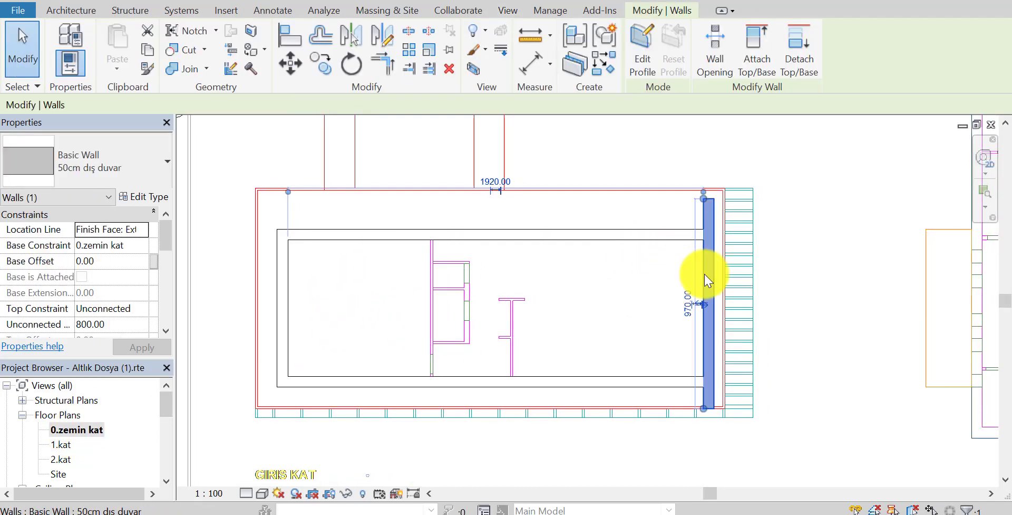
pyautogui.keyDown('ctrl'); pyautogui.click(641, 238); pyautogui.keyUp('ctrl')
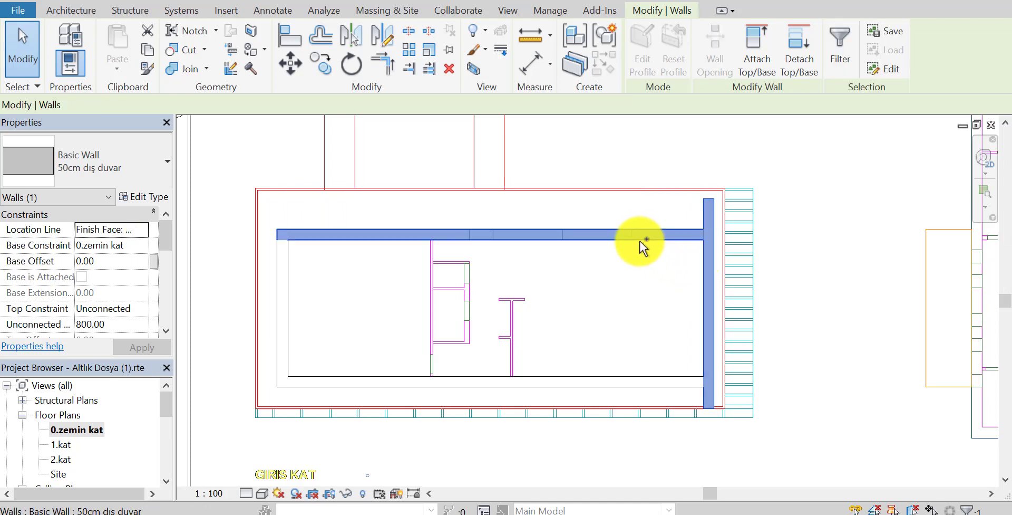
pyautogui.keyDown('ctrl'); pyautogui.click(290, 316); pyautogui.keyUp('ctrl')
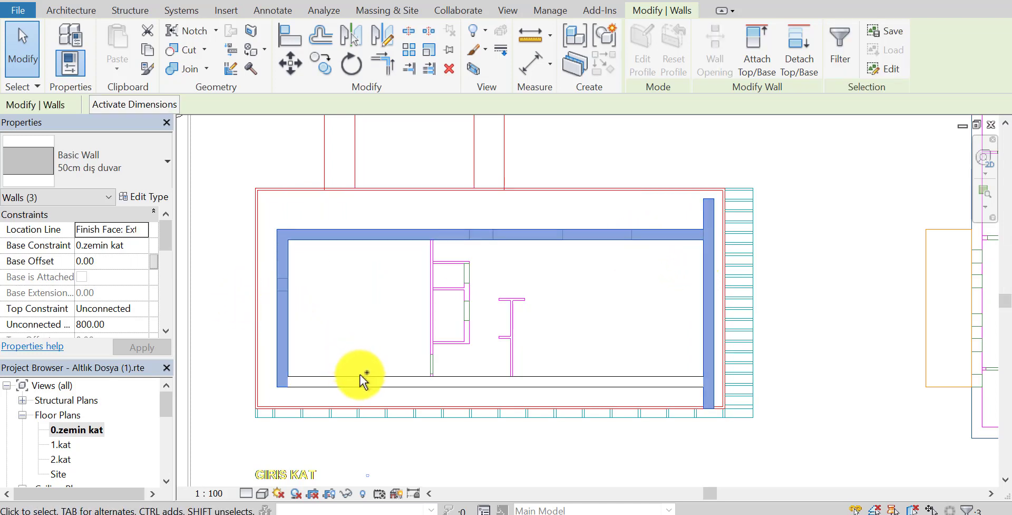
pyautogui.keyDown('ctrl'); pyautogui.click(361, 376); pyautogui.keyUp('ctrl')
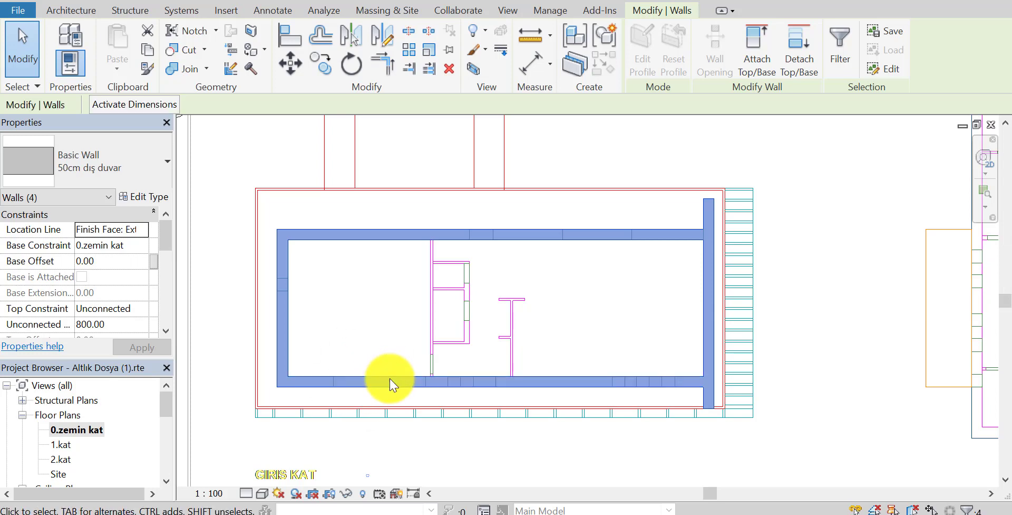
# Select all visible 50cm dış duvar walls via Select All Instances from the right wall.
pyautogui.click(361, 319)
pyautogui.click(704, 292)
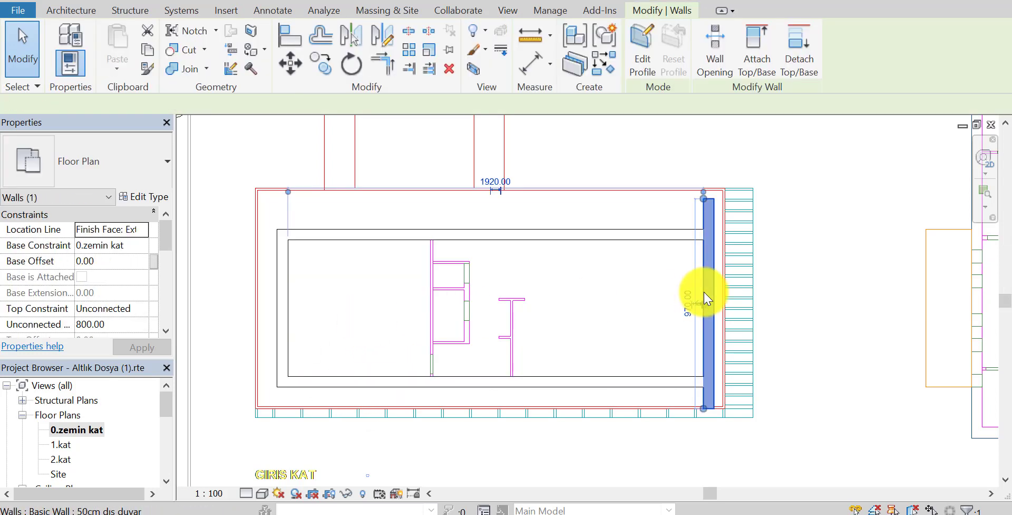
pyautogui.rightClick(704, 293)
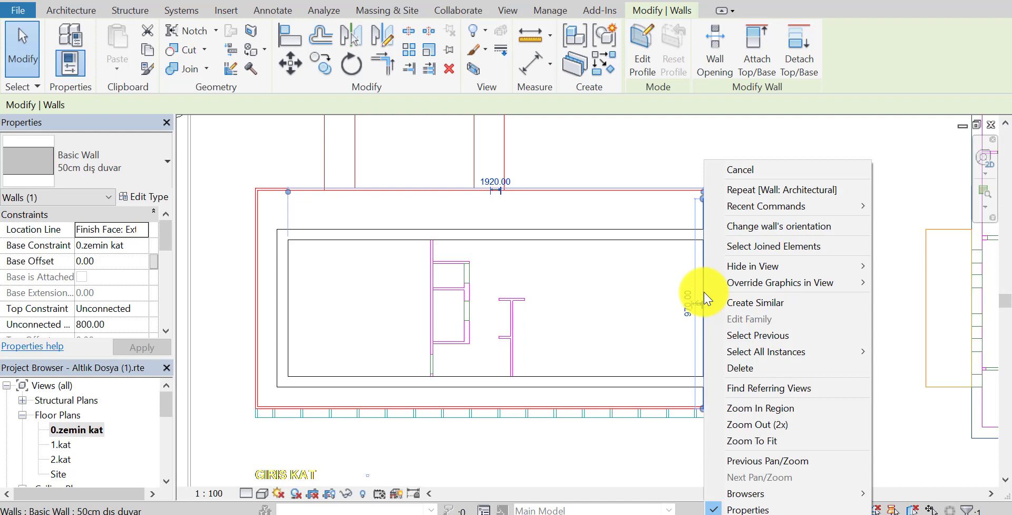
pyautogui.moveTo(783, 351)
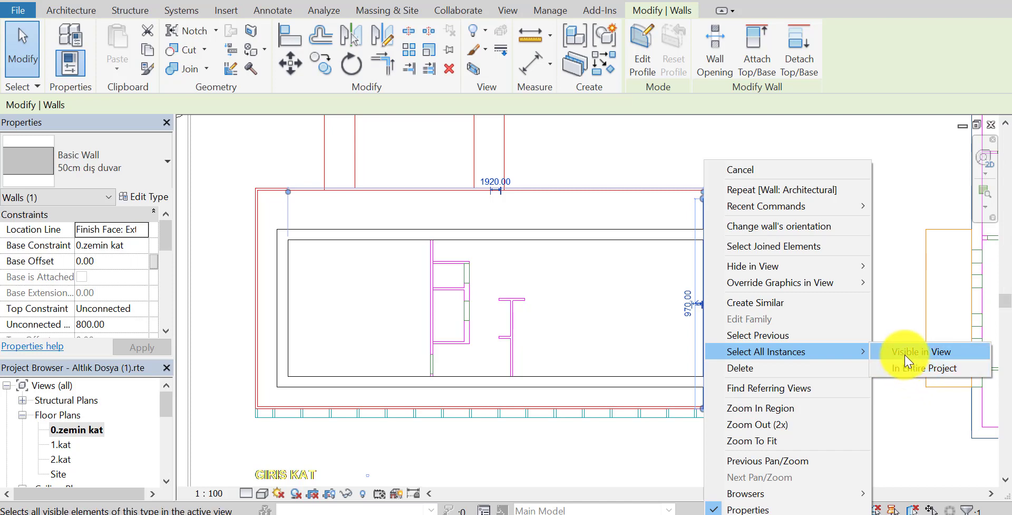
pyautogui.click(907, 352)
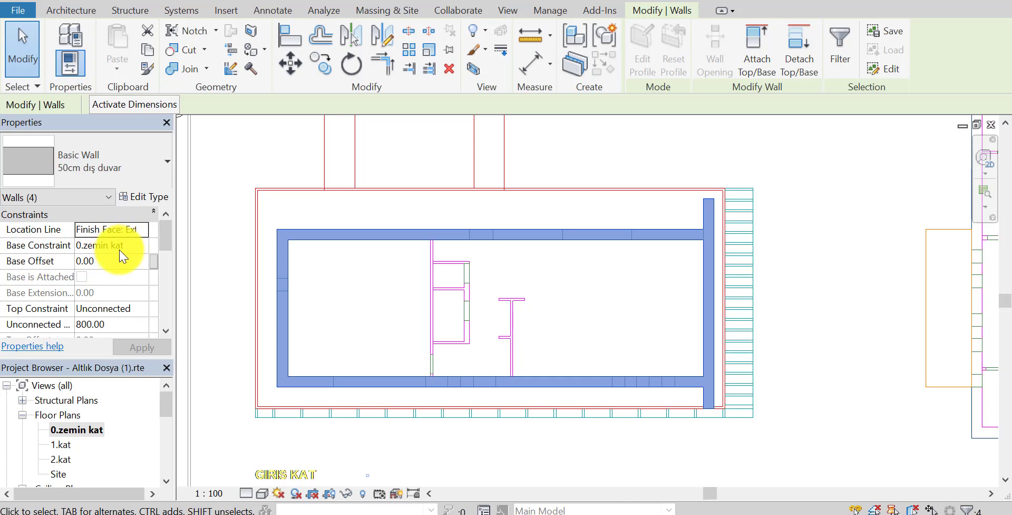
# Keep Base Constraint 0.zemin kat and set Top Constraint to Up to level: 1.kat.
pyautogui.click(126, 246)
pyautogui.click(141, 247)
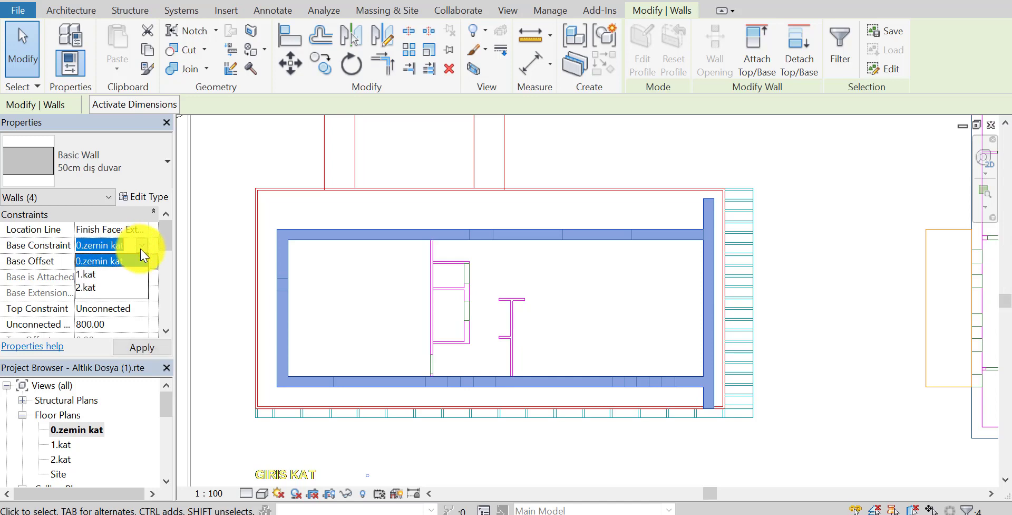
pyautogui.click(119, 264)
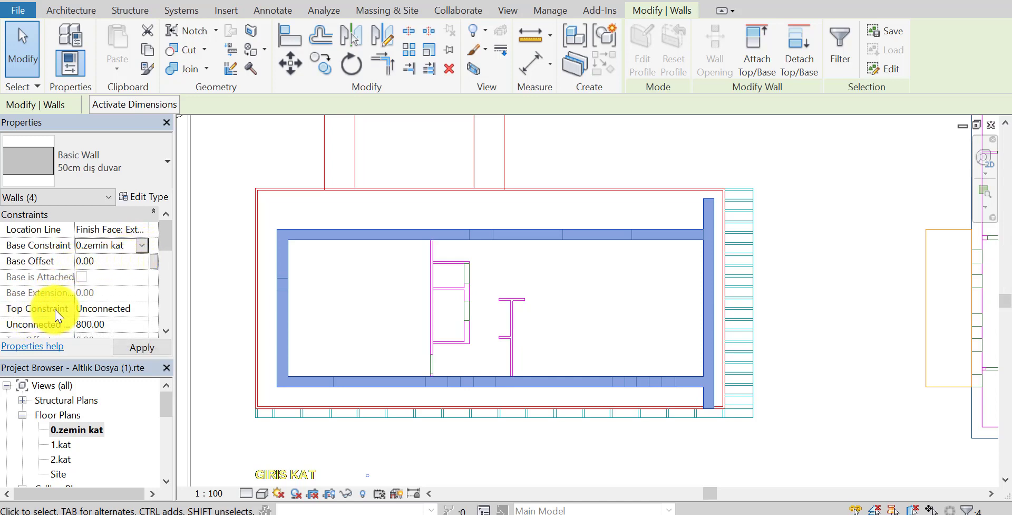
pyautogui.click(128, 309)
pyautogui.click(143, 308)
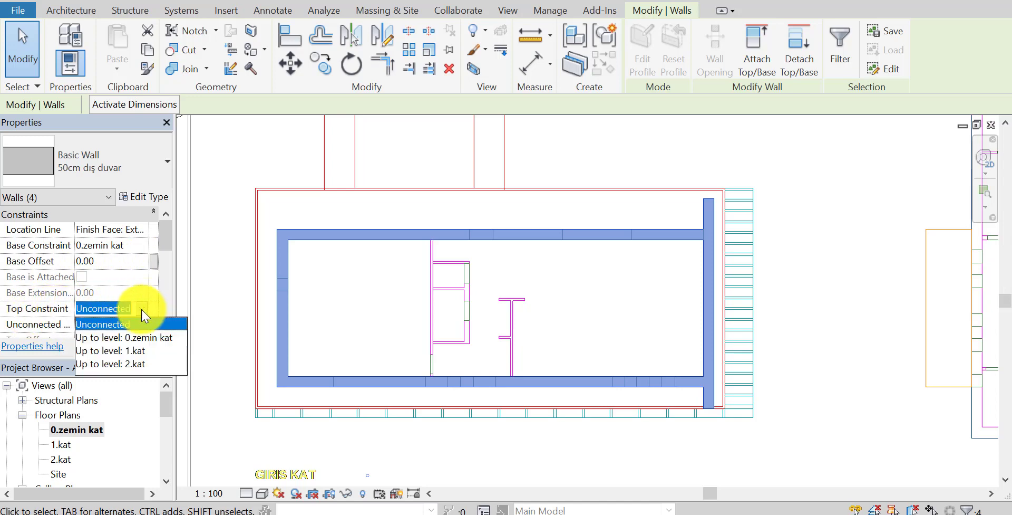
pyautogui.click(138, 351)
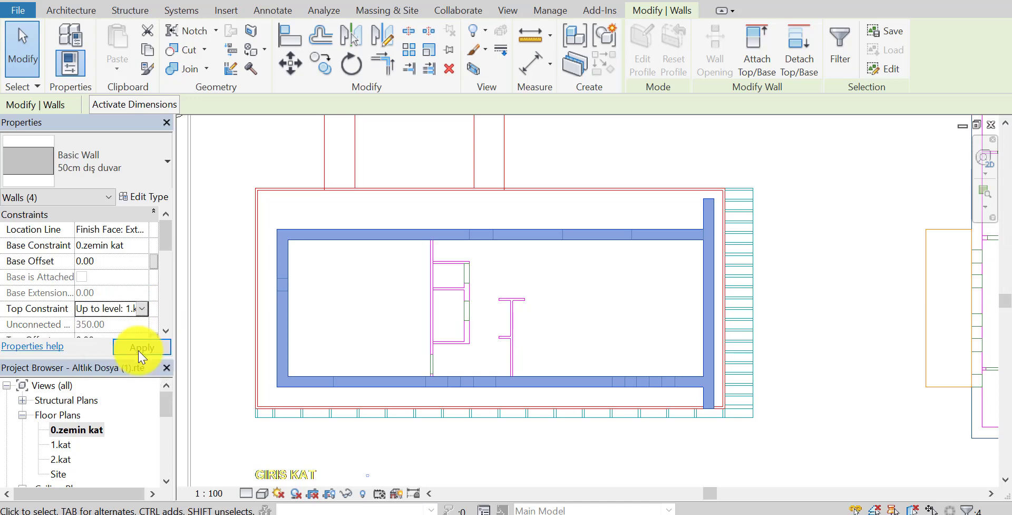
pyautogui.click(143, 351)
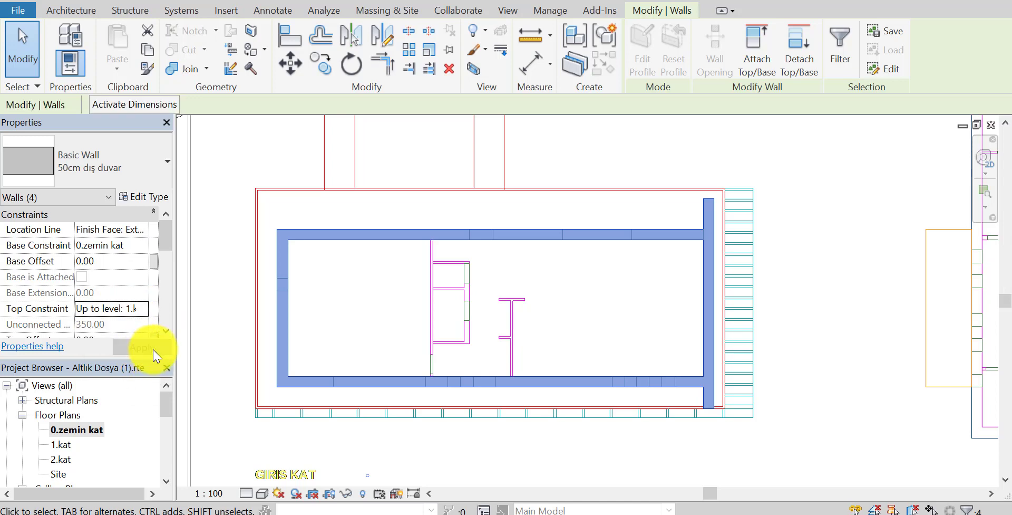
pyautogui.click(151, 350)
# Verify in the East elevation that the walls stop at 1.kat (350), then deselect them.
pyautogui.moveTo(169, 405); pyautogui.dragTo(162, 438)
pyautogui.doubleClick(59, 415)
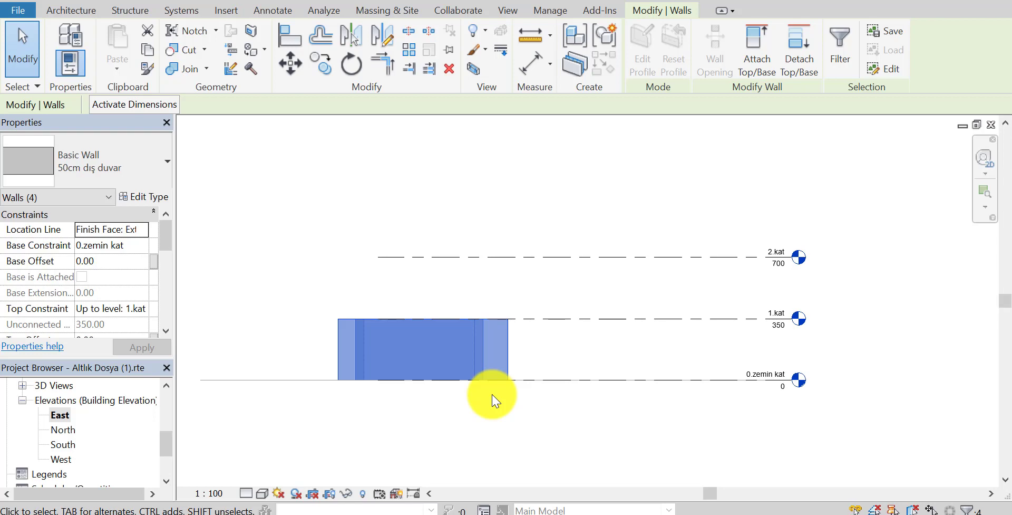
pyautogui.press('Escape')
pyautogui.scroll(2, 170, 422)
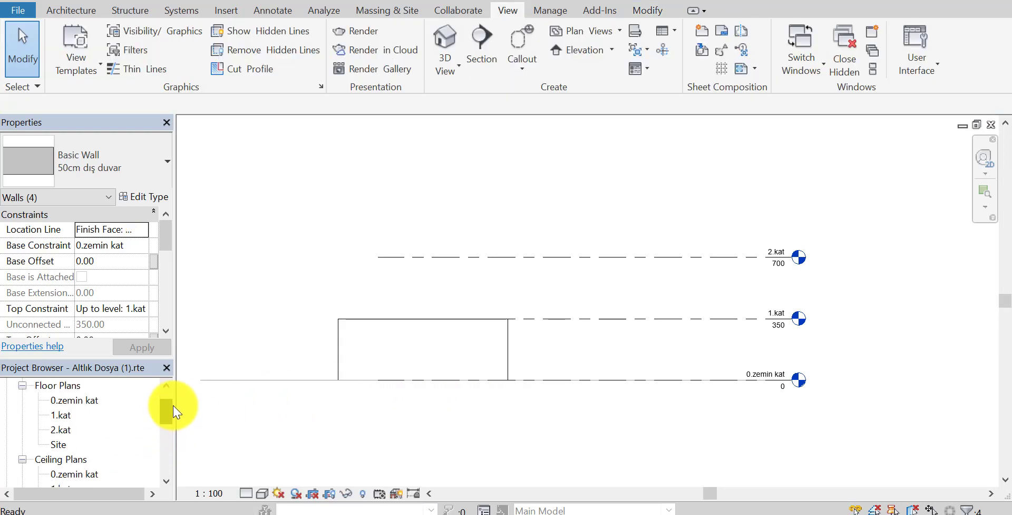
pyautogui.scroll(1, 174, 412)
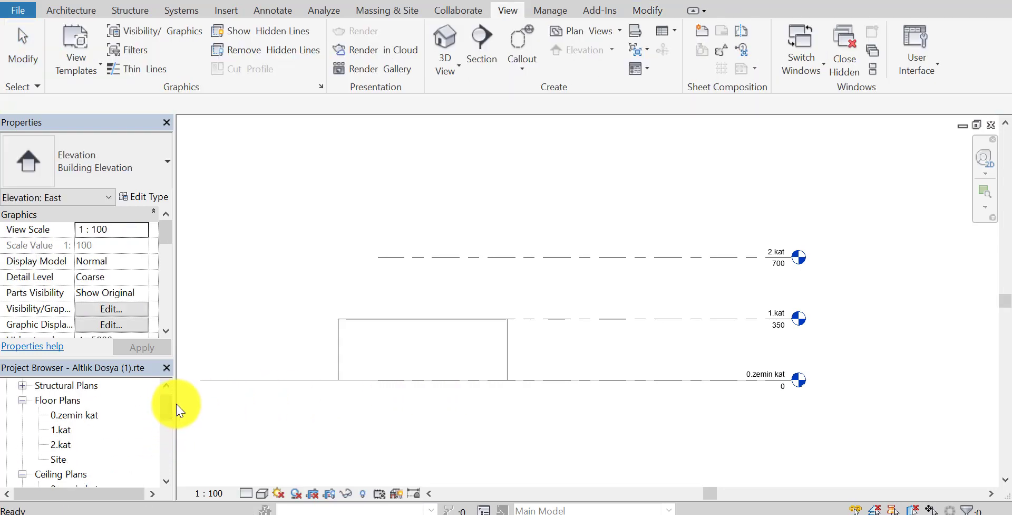
# Return to the 0.zemin kat floor plan and clear the wall selection.
pyautogui.doubleClick(62, 415)
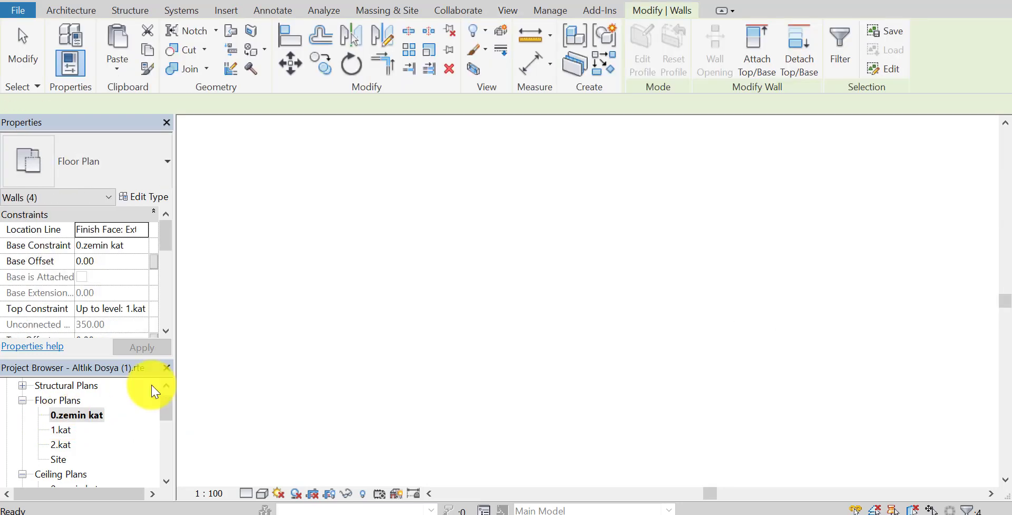
pyautogui.scroll(-1, 486, 295)
pyautogui.scroll(-1, 482, 289)
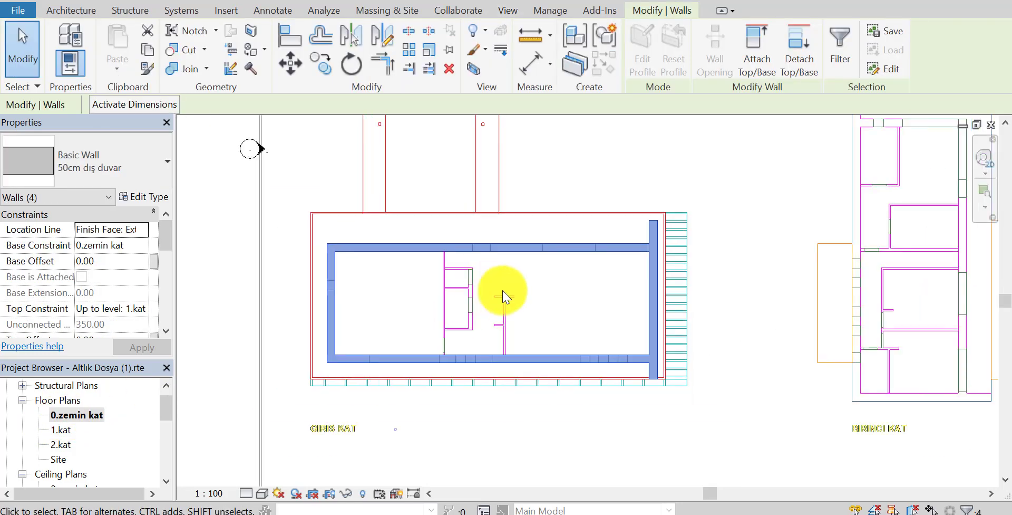
pyautogui.scroll(1, 502, 294)
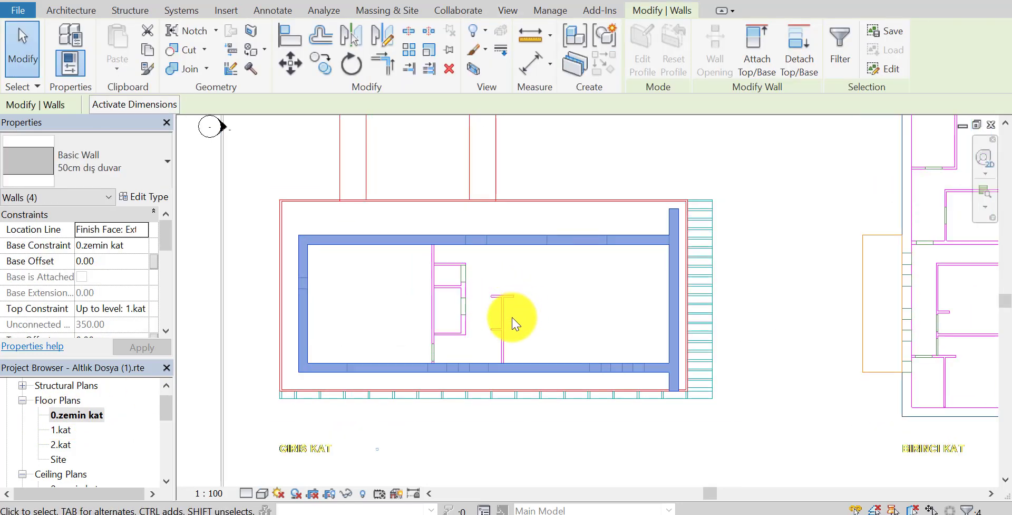
pyautogui.click(514, 323)
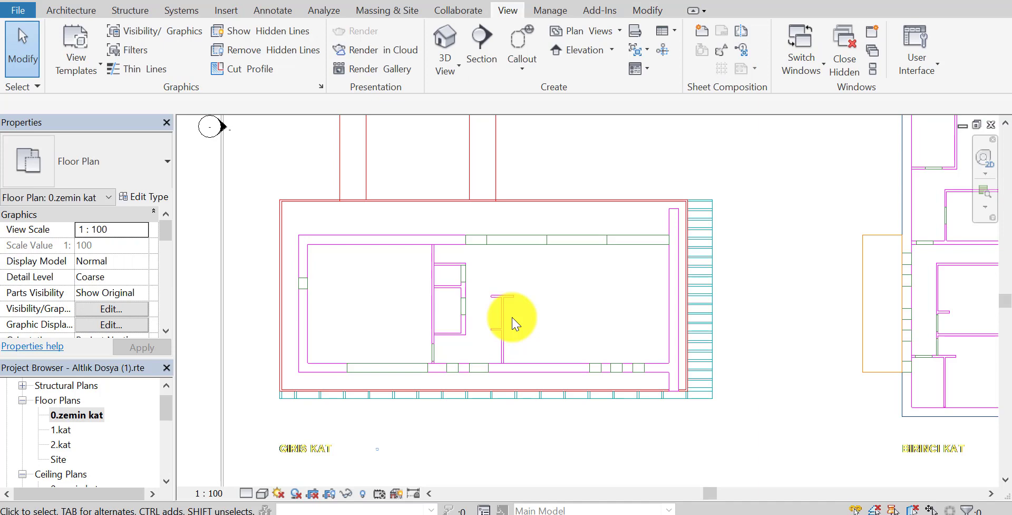
# Start a 50cm dış duvar wall with height set up to level 1.kat.
pyautogui.click(75, 17)
pyautogui.click(68, 48)
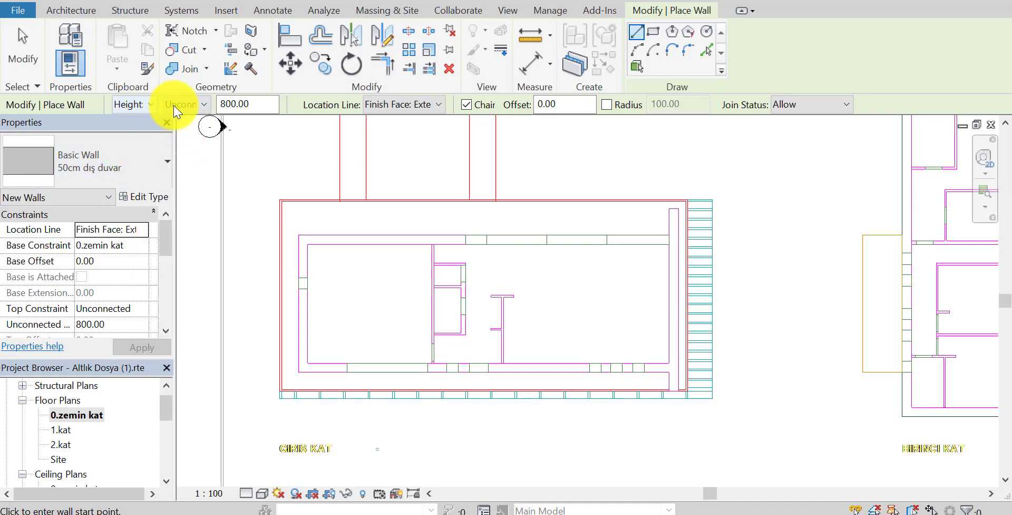
pyautogui.click(144, 107)
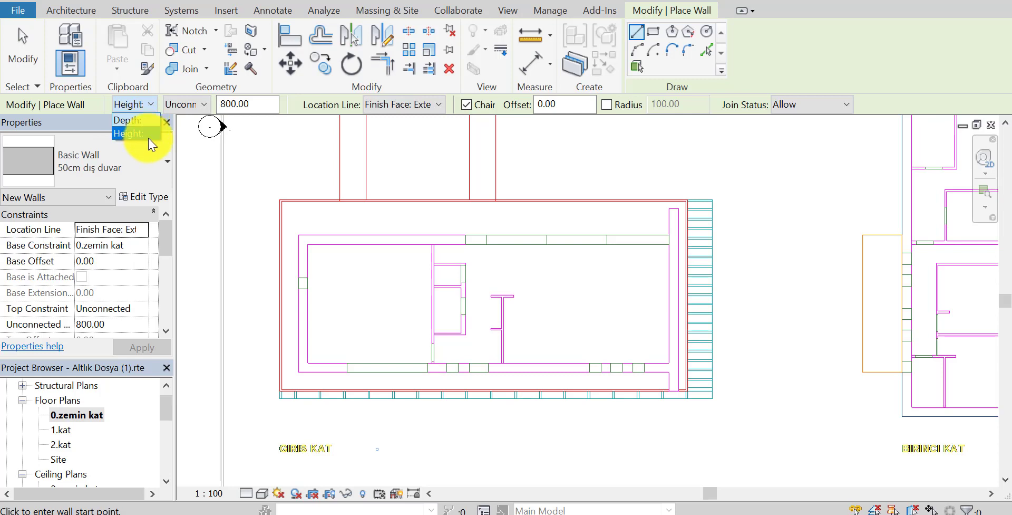
pyautogui.click(144, 121)
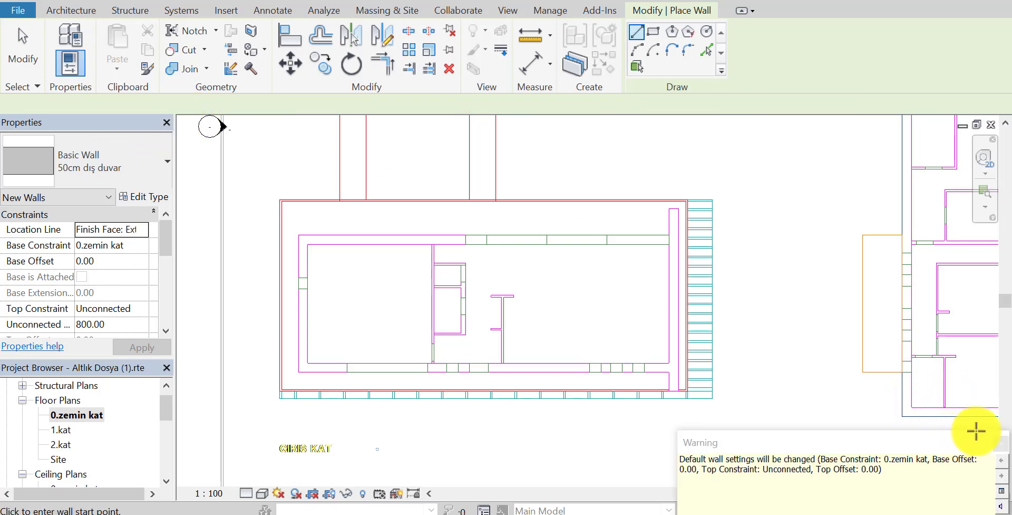
pyautogui.click(1000, 441)
pyautogui.click(194, 106)
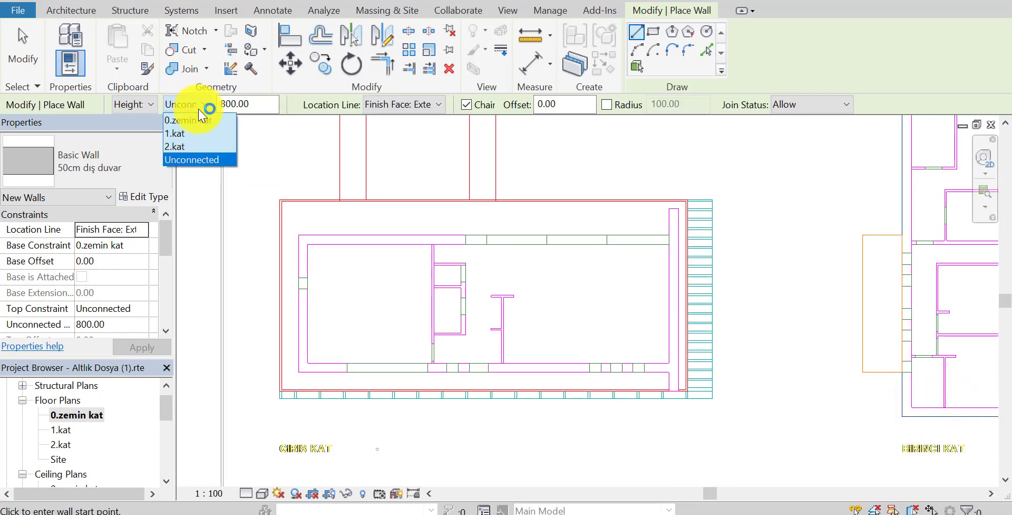
pyautogui.click(188, 108)
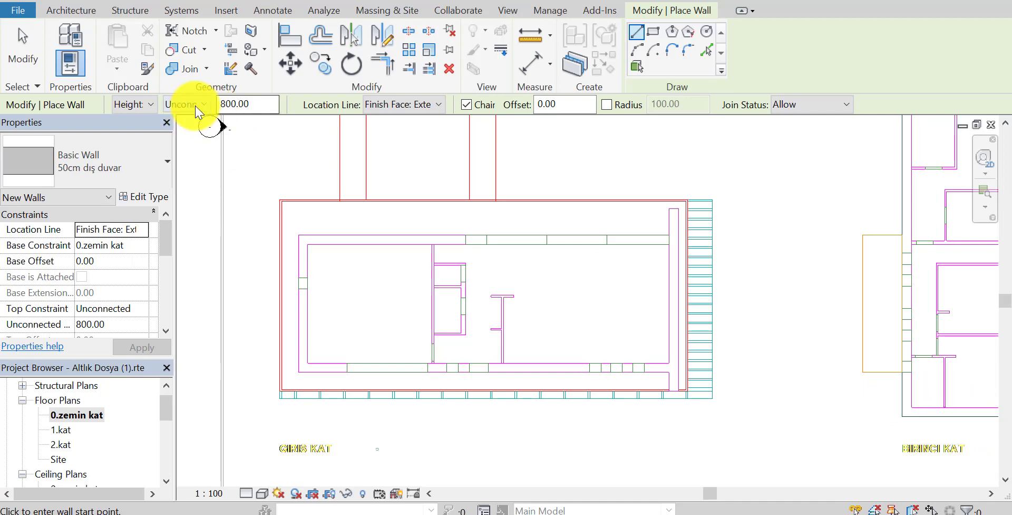
pyautogui.click(187, 108)
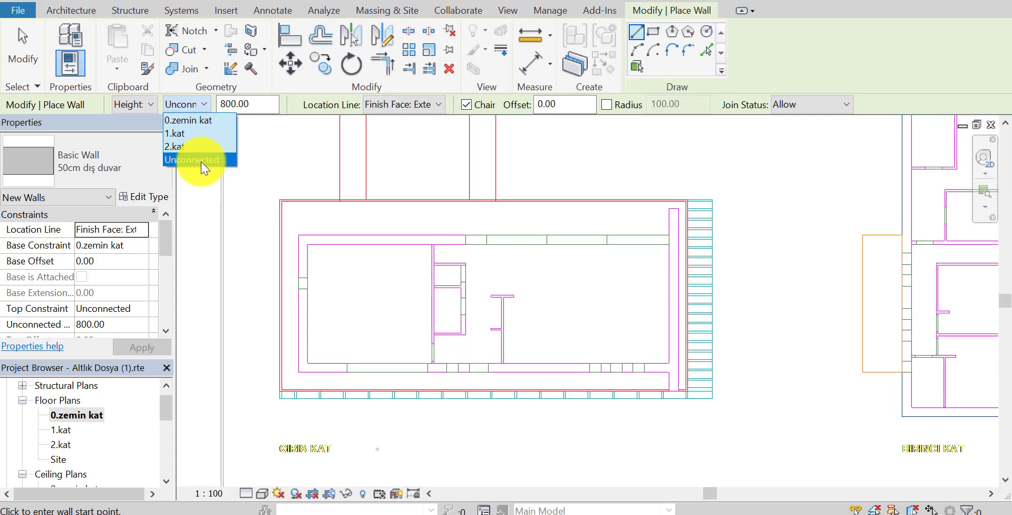
pyautogui.click(187, 133)
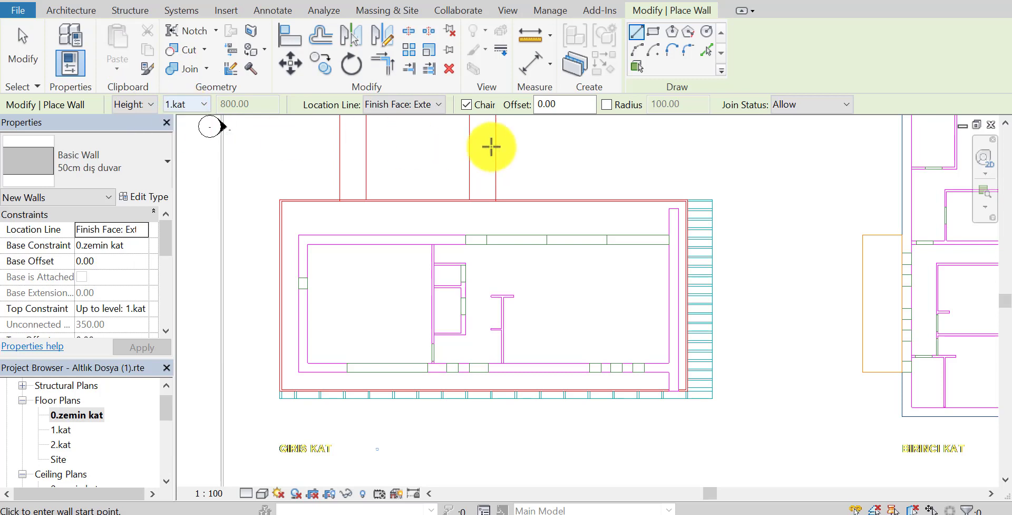
pyautogui.moveTo(458, 176); pyautogui.dragTo(473, 187, button='middle')
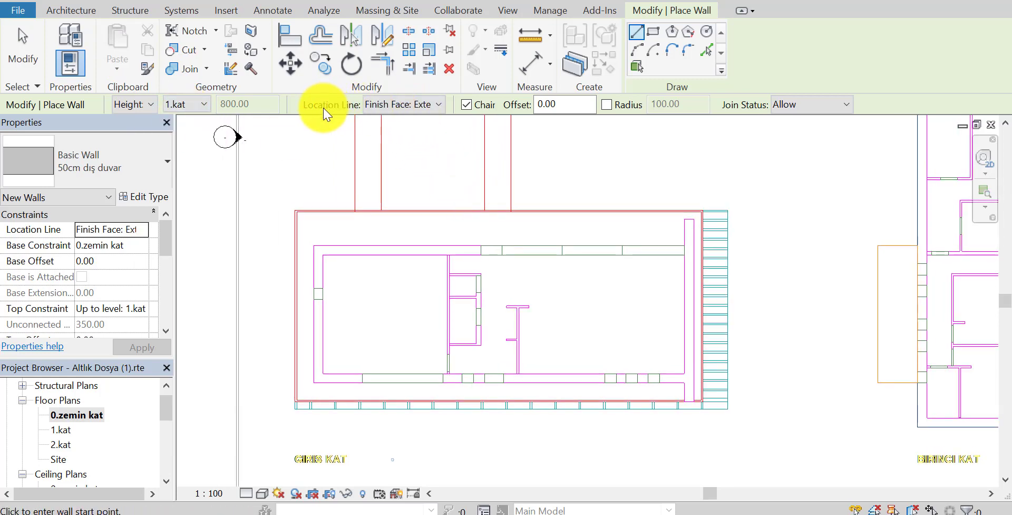
pyautogui.click(416, 106)
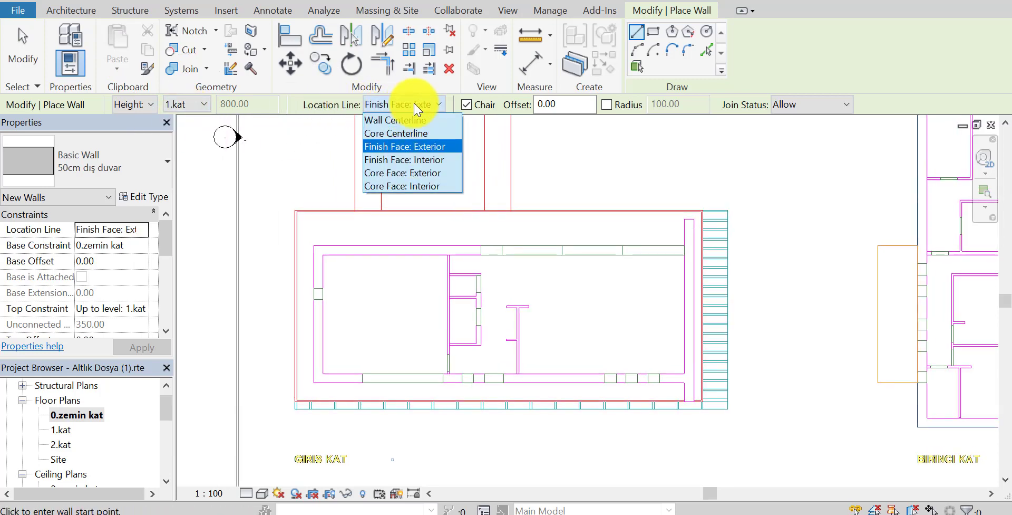
# Keep Finish Face: Exterior and draw the left and bottom outline walls.
pyautogui.click(426, 147)
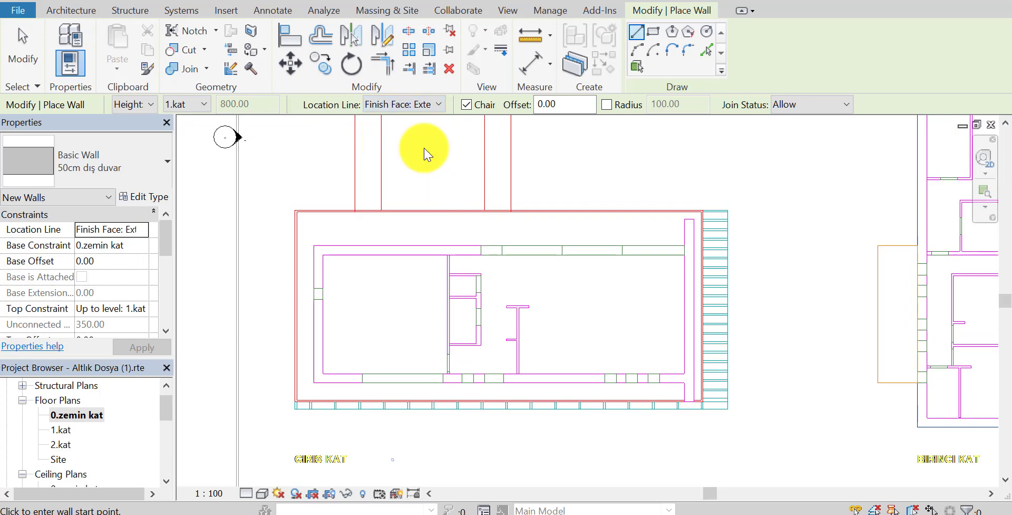
pyautogui.moveTo(409, 226); pyautogui.dragTo(411, 218, button='middle')
pyautogui.scroll(3, 327, 297)
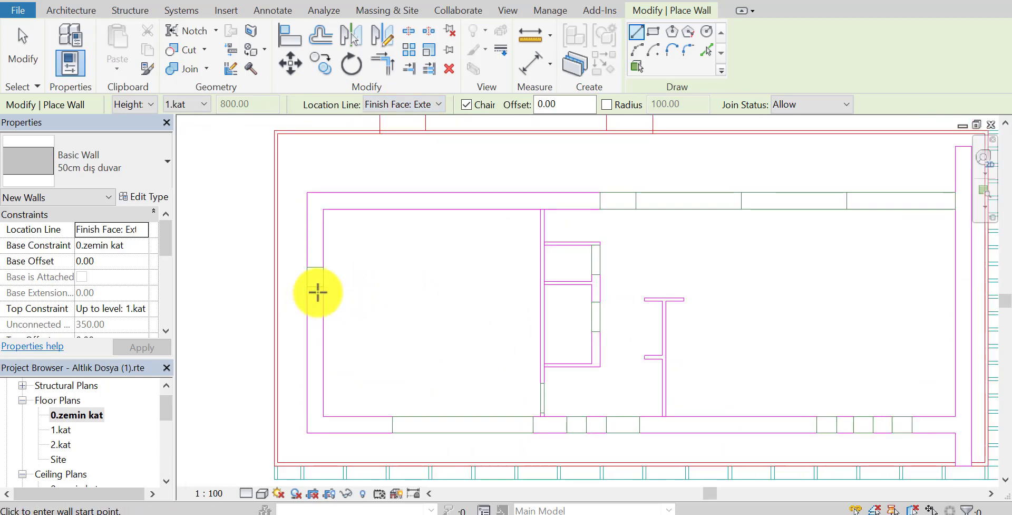
pyautogui.click(322, 287)
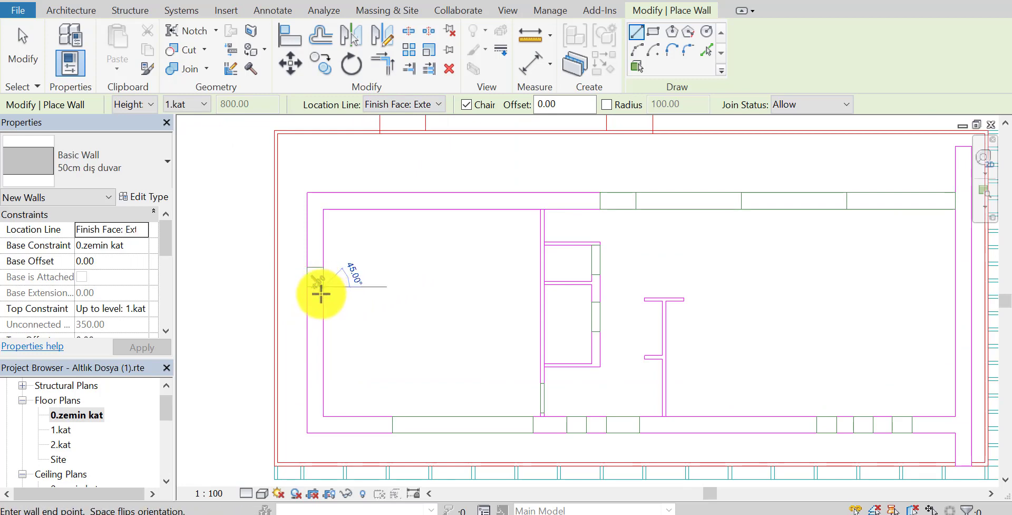
pyautogui.click(324, 416)
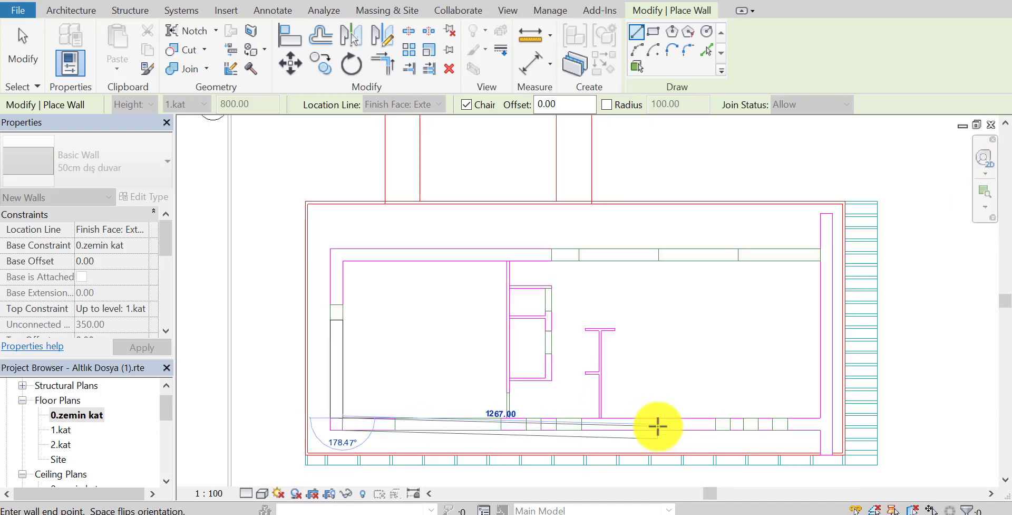
pyautogui.scroll(-2, 400, 424)
pyautogui.moveTo(525, 403); pyautogui.dragTo(398, 409, button='middle')
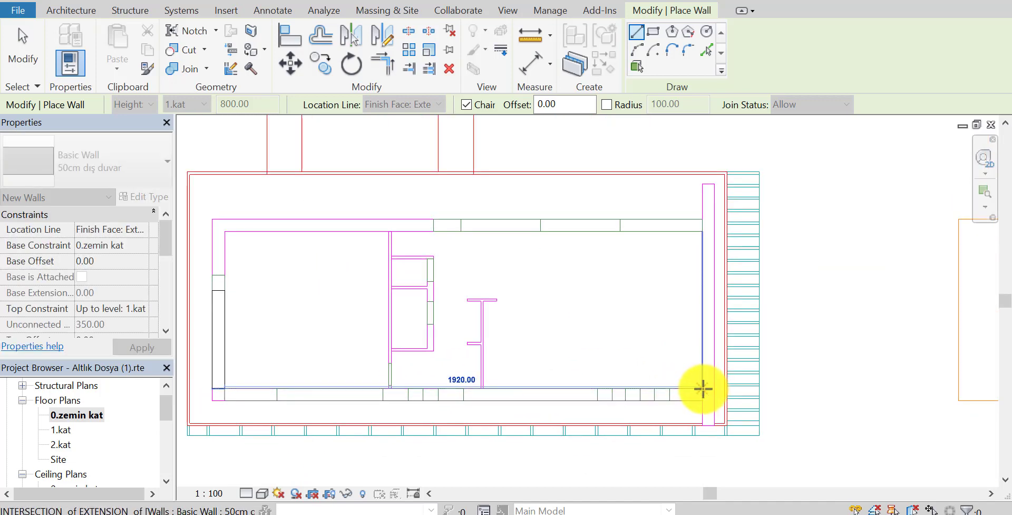
pyautogui.click(705, 389)
pyautogui.press('Escape')
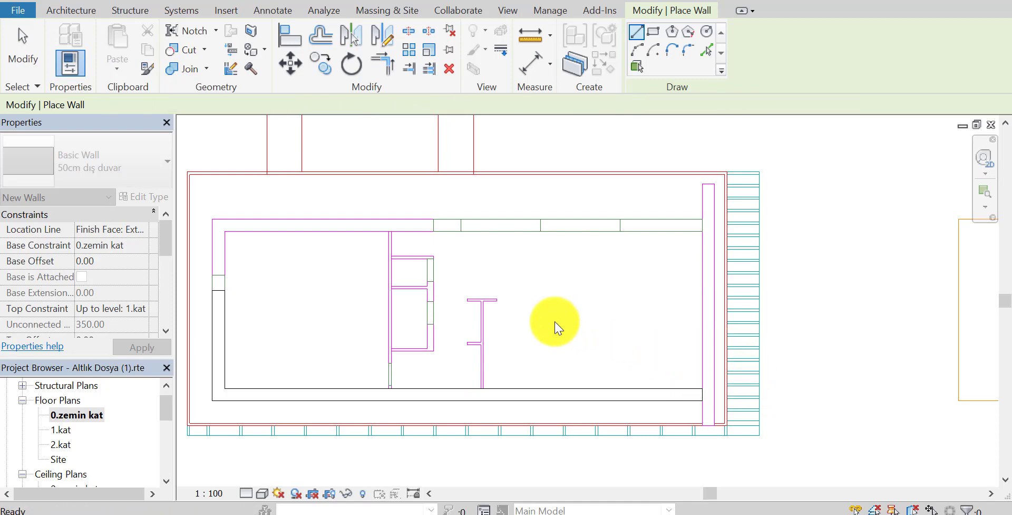
# Draw the right wall from the lower-right corner up to the top-right corner.
pyautogui.scroll(2, 741, 418)
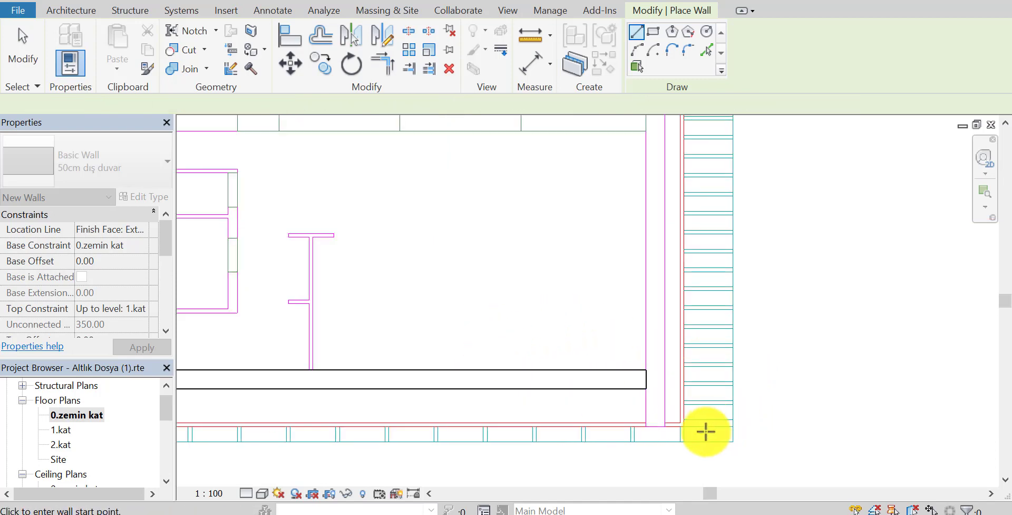
pyautogui.click(665, 425)
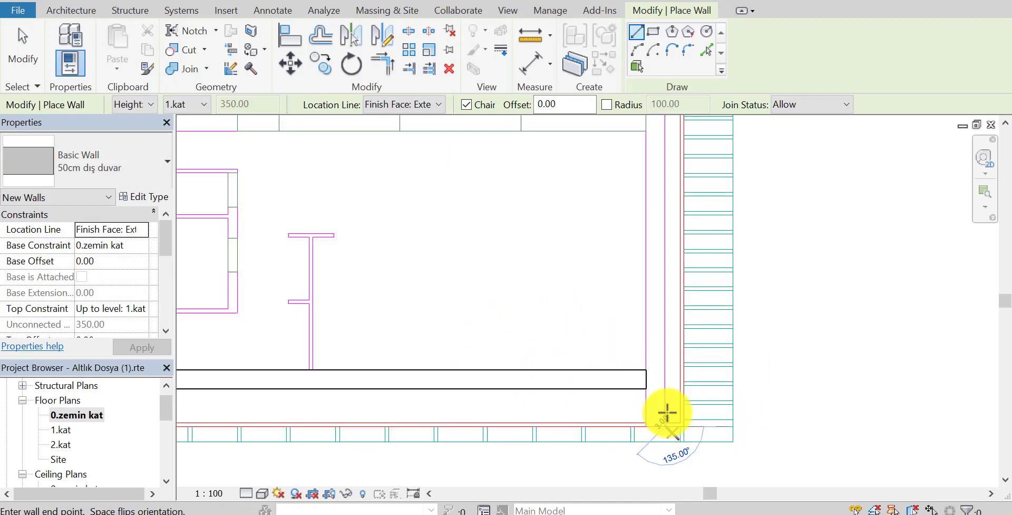
pyautogui.moveTo(667, 265); pyautogui.dragTo(656, 316, button='middle')
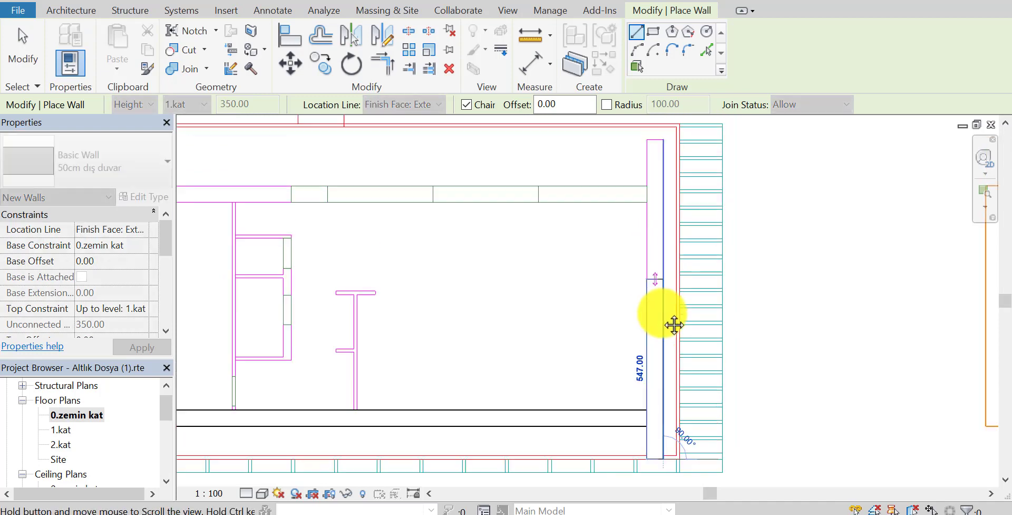
pyautogui.moveTo(656, 174); pyautogui.dragTo(659, 261, button='middle')
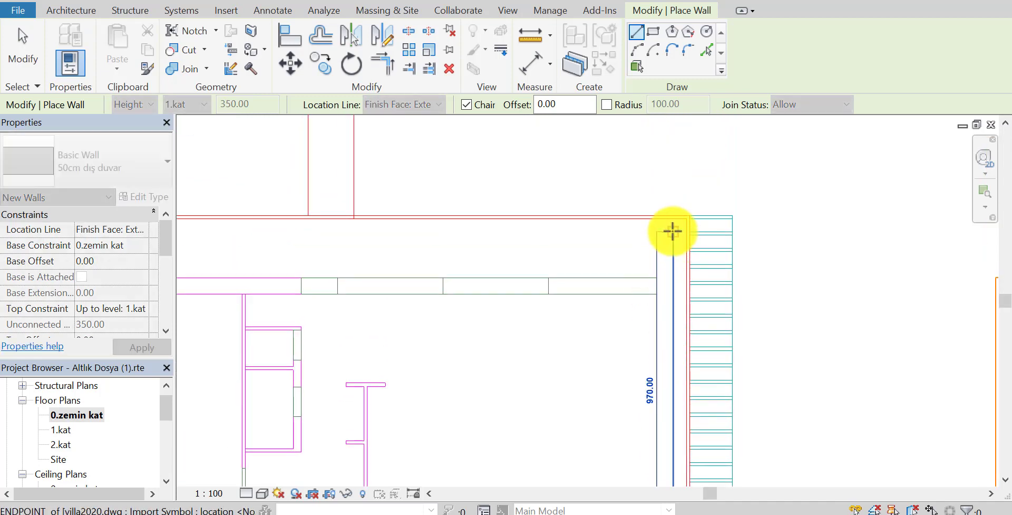
pyautogui.click(658, 258)
pyautogui.moveTo(562, 293); pyautogui.dragTo(671, 266, button='middle')
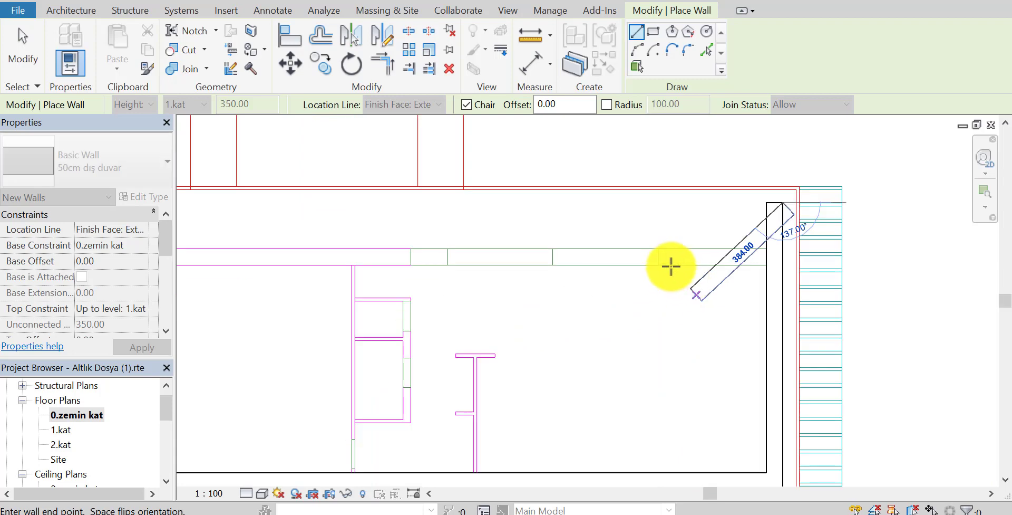
pyautogui.press('Escape')
pyautogui.press('Escape')
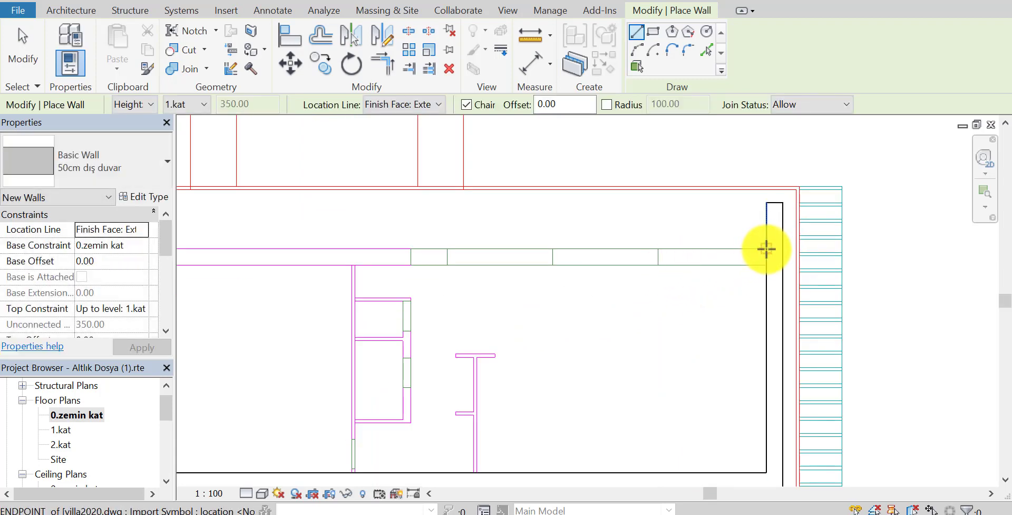
# Draw the top wall and a short left wall downward, then exit the Wall tool.
pyautogui.click(767, 248)
pyautogui.scroll(-2, 633, 252)
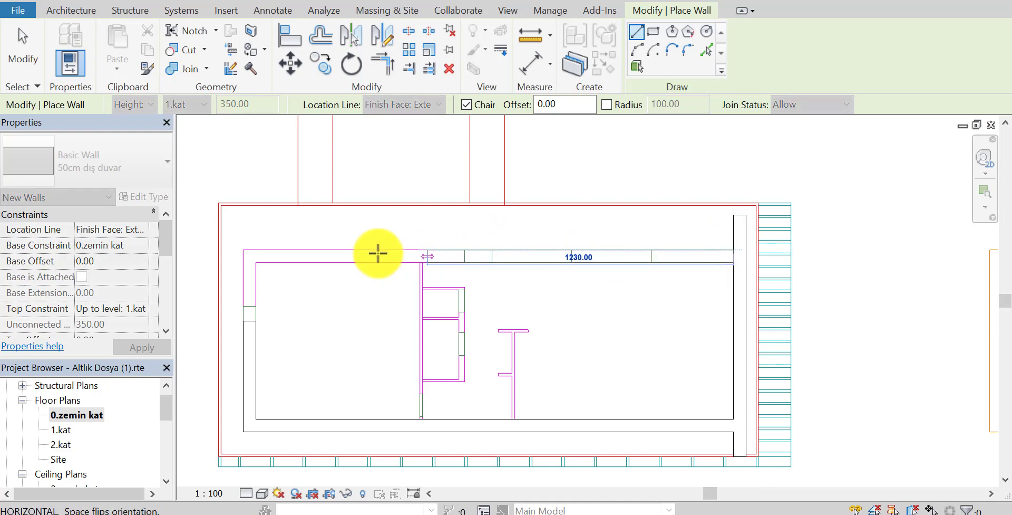
pyautogui.moveTo(378, 253); pyautogui.dragTo(549, 256, button='middle')
pyautogui.scroll(1, 436, 246)
pyautogui.scroll(1, 425, 241)
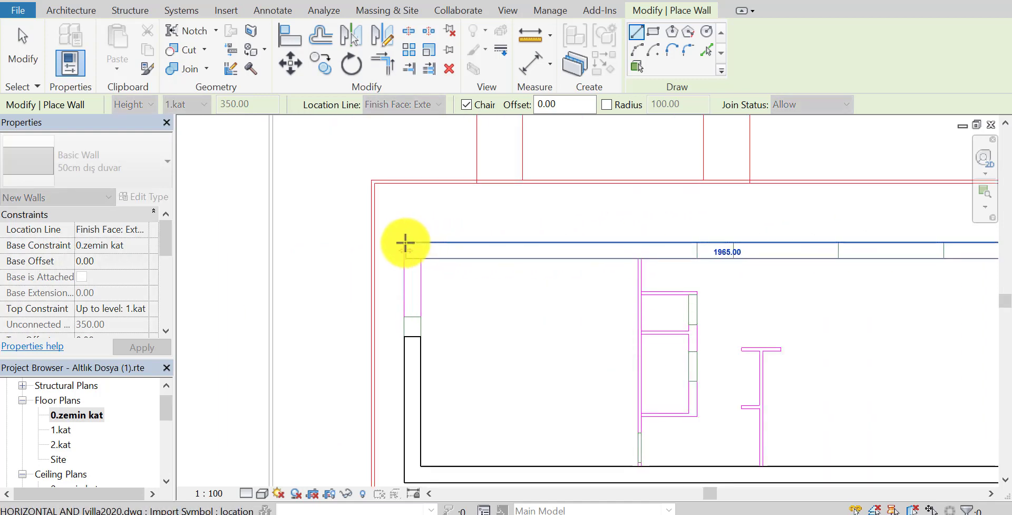
pyautogui.click(405, 242)
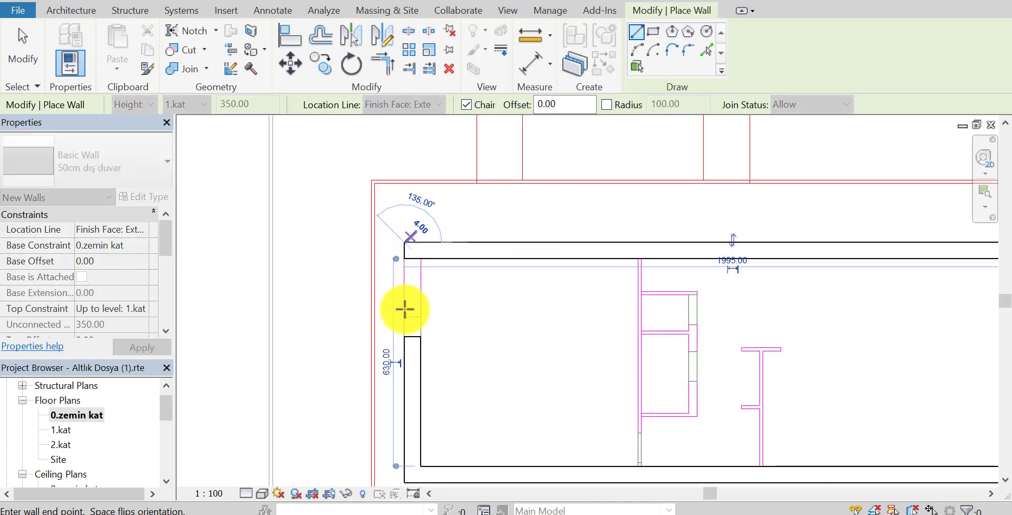
pyautogui.click(405, 337)
pyautogui.press('Escape')
pyautogui.scroll(-1, 405, 337)
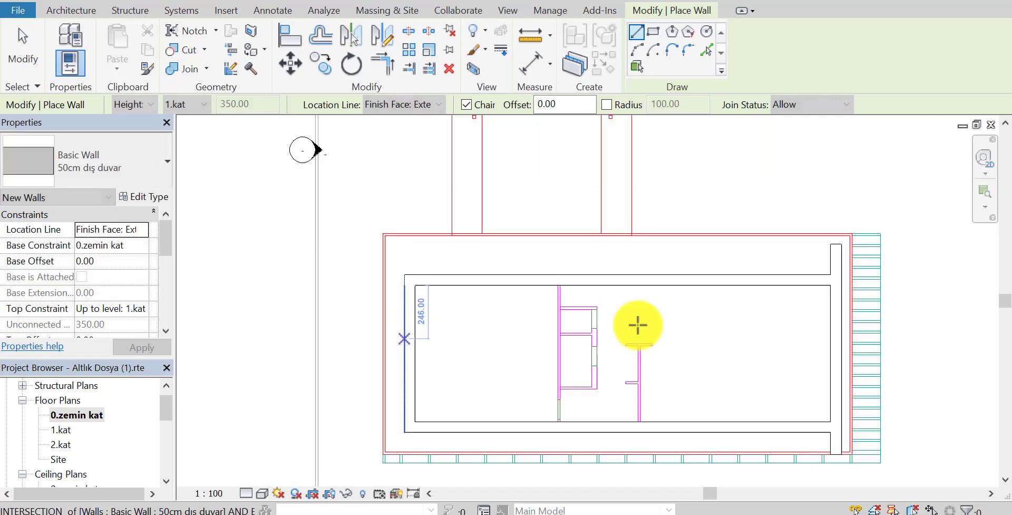
pyautogui.moveTo(638, 325); pyautogui.dragTo(534, 293, button='middle')
pyautogui.moveTo(672, 345); pyautogui.dragTo(638, 339, button='middle')
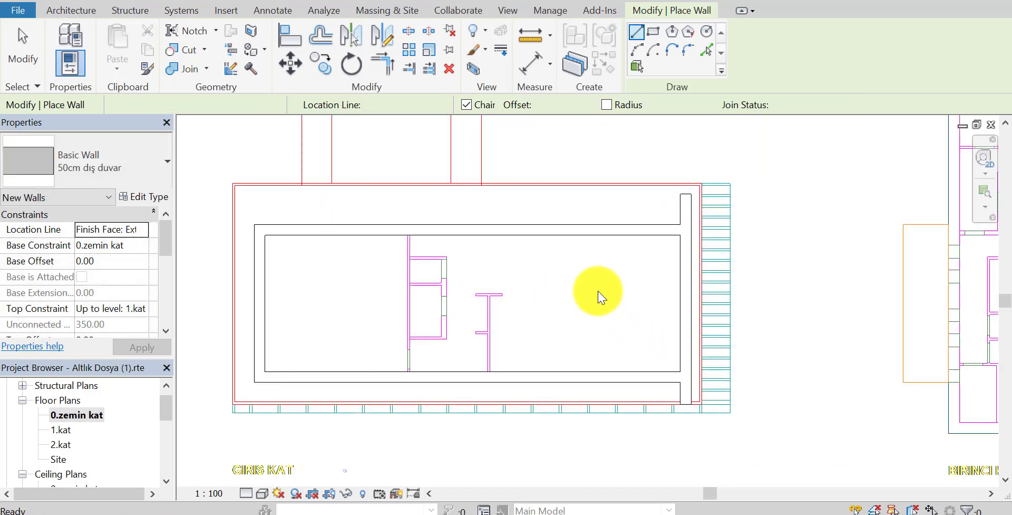
pyautogui.press('Escape')
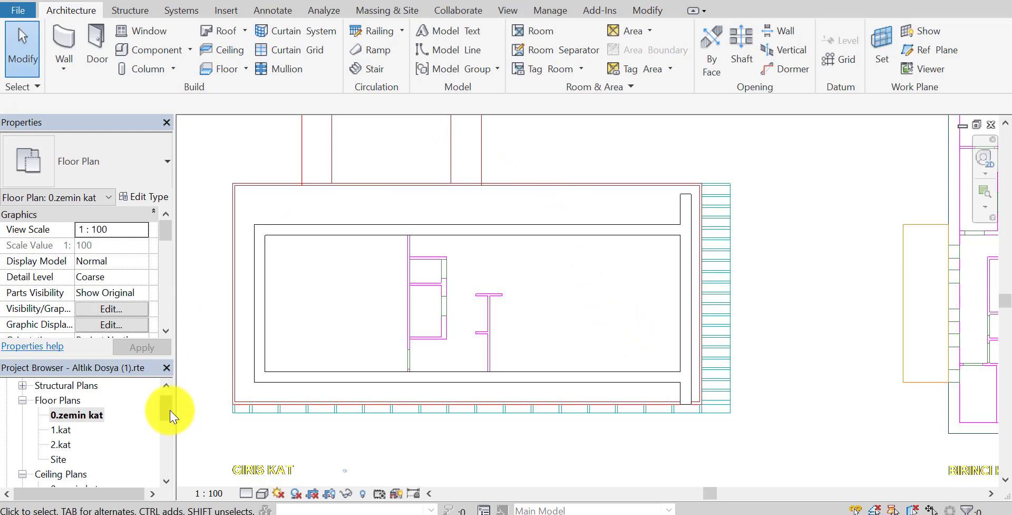
pyautogui.moveTo(169, 416); pyautogui.dragTo(170, 439)
pyautogui.click(66, 447)
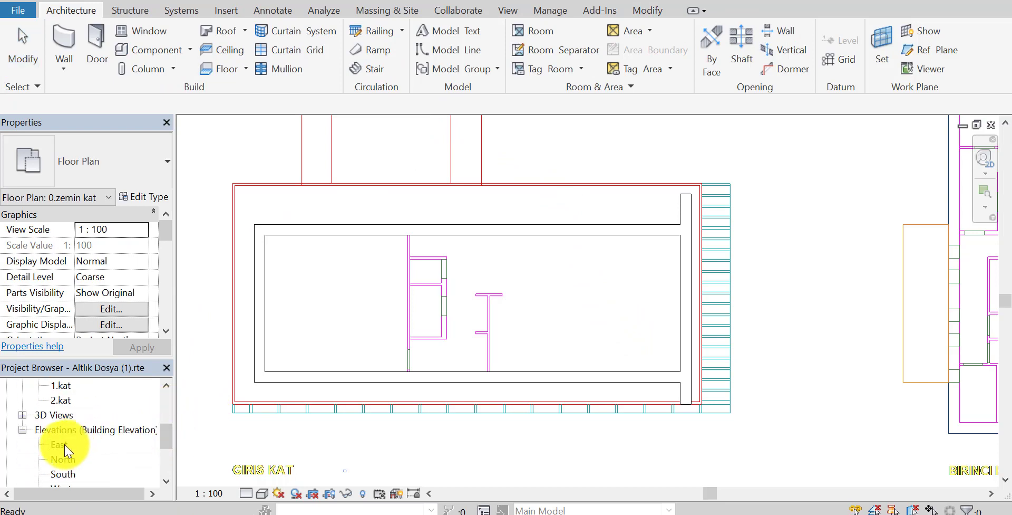
pyautogui.doubleClick(65, 446)
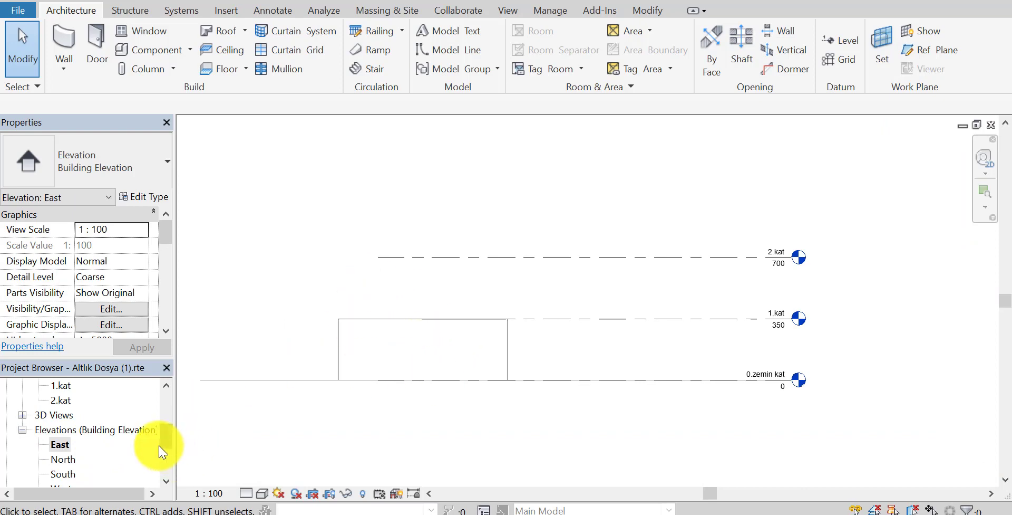
pyautogui.moveTo(171, 438); pyautogui.dragTo(176, 411)
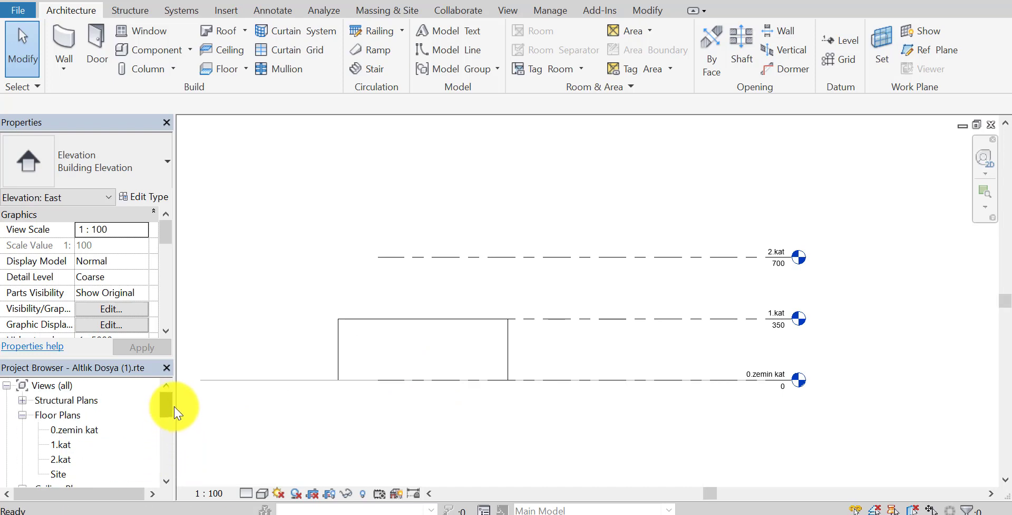
pyautogui.doubleClick(85, 431)
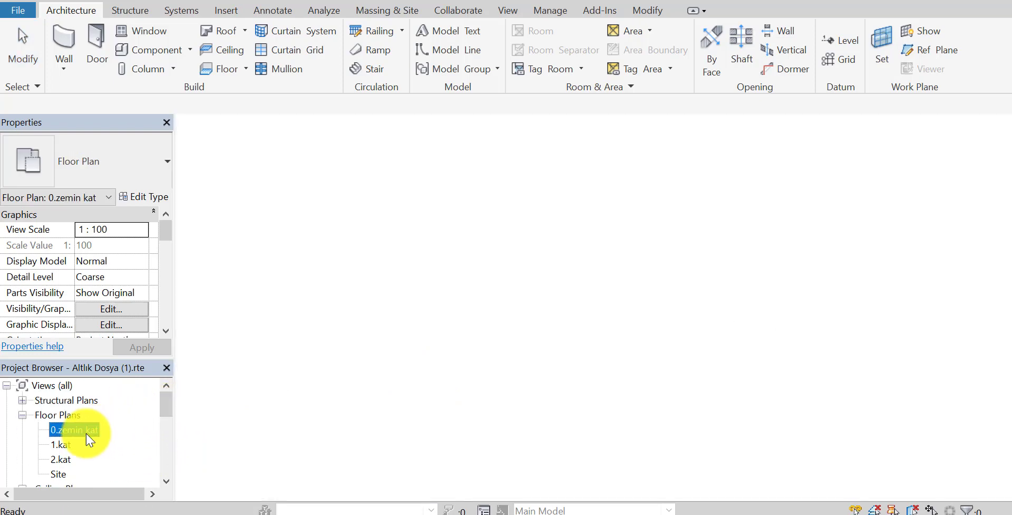
pyautogui.click(506, 12)
pyautogui.click(447, 67)
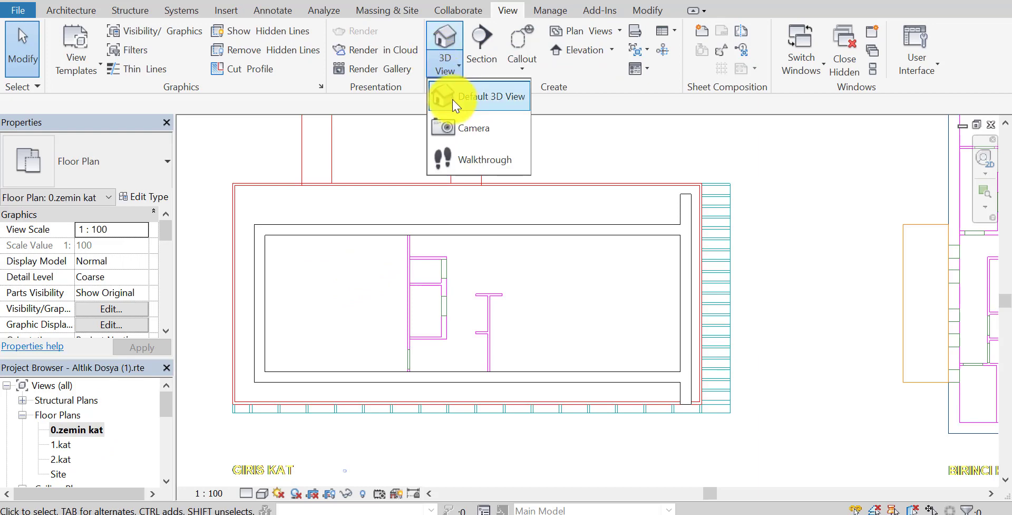
pyautogui.click(471, 105)
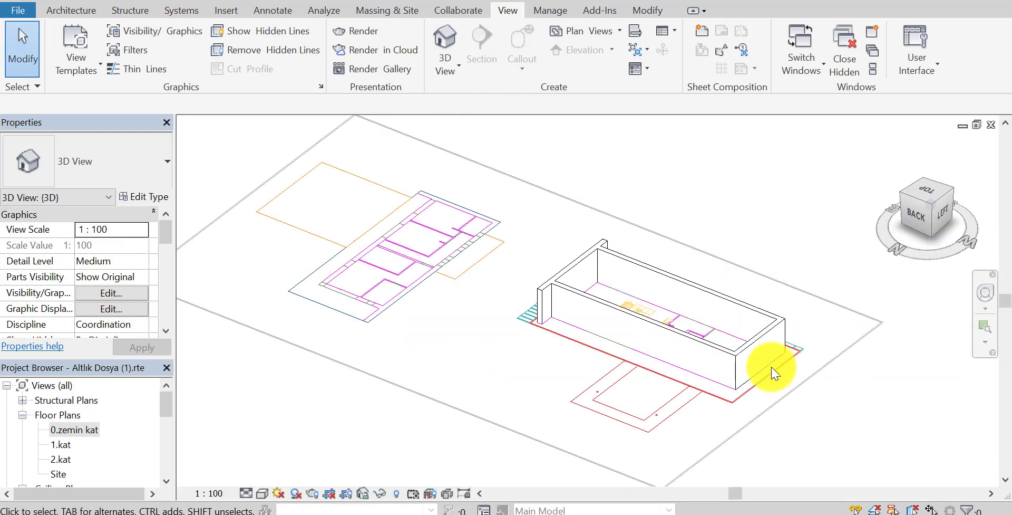
pyautogui.moveTo(768, 372)
pyautogui.mouseDown(button='middle')
pyautogui.moveTo(655, 395)
pyautogui.moveTo(609, 380)
pyautogui.mouseUp(button='middle')
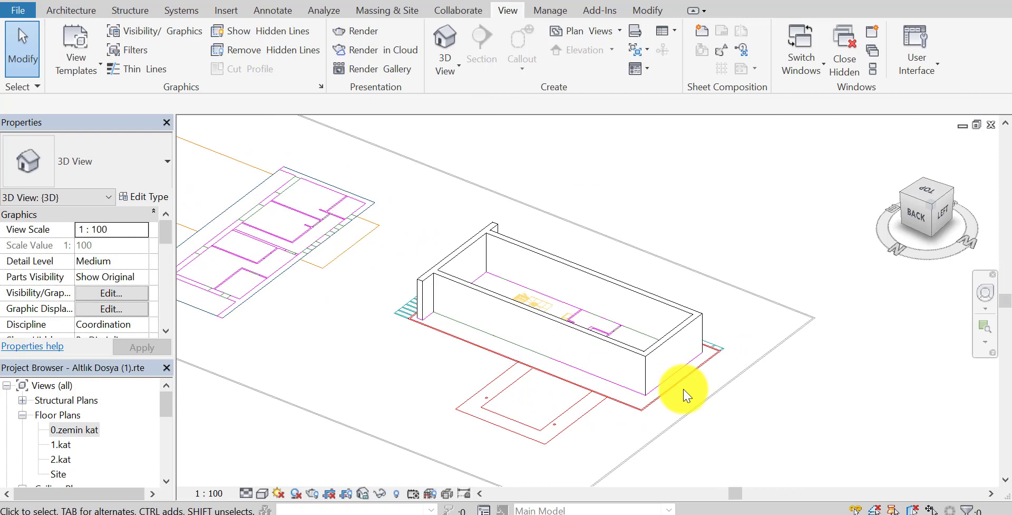
pyautogui.moveTo(509, 282)
pyautogui.mouseDown(button='middle')
pyautogui.moveTo(445, 310)
pyautogui.moveTo(453, 305)
pyautogui.mouseUp(button='middle')
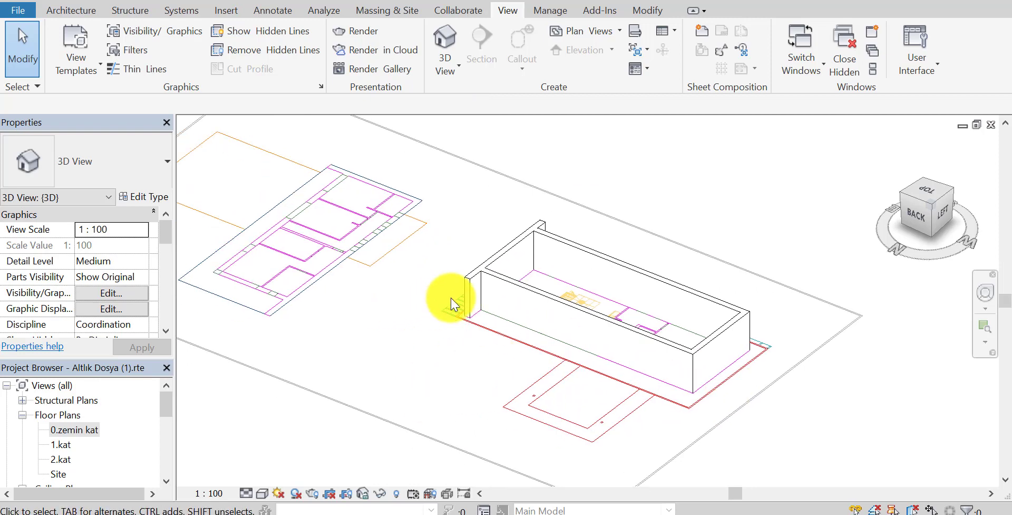
pyautogui.scroll(1, 464, 316)
pyautogui.scroll(-1, 470, 329)
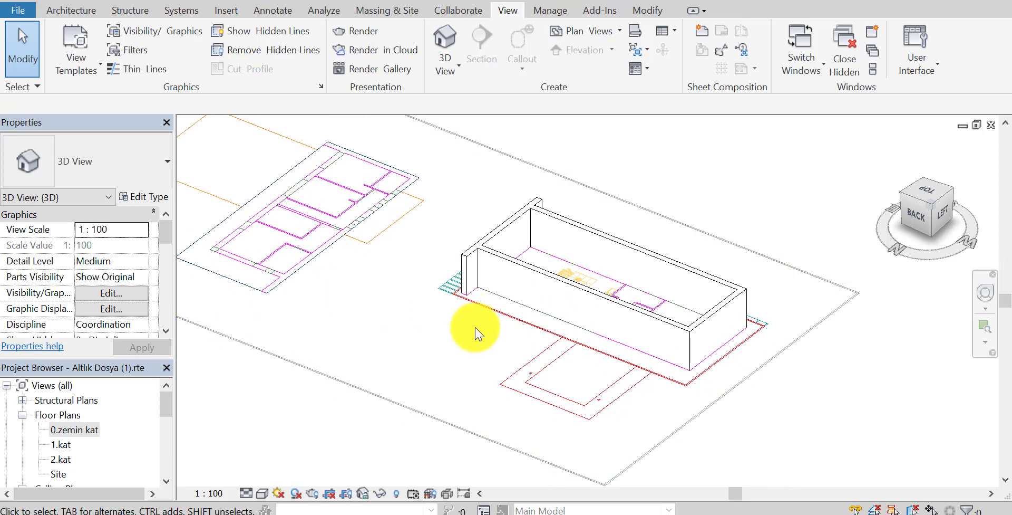
pyautogui.doubleClick(74, 429)
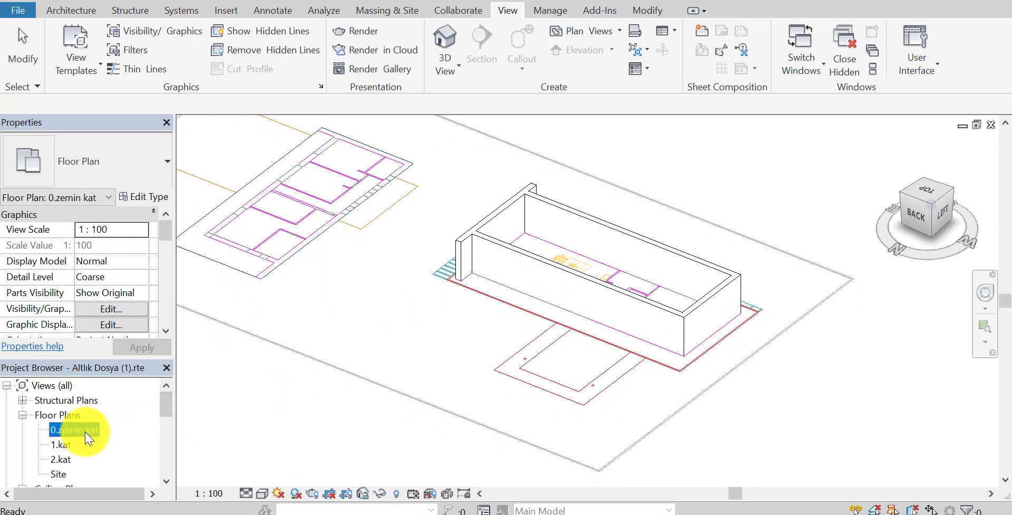
pyautogui.scroll(-2, 406, 350)
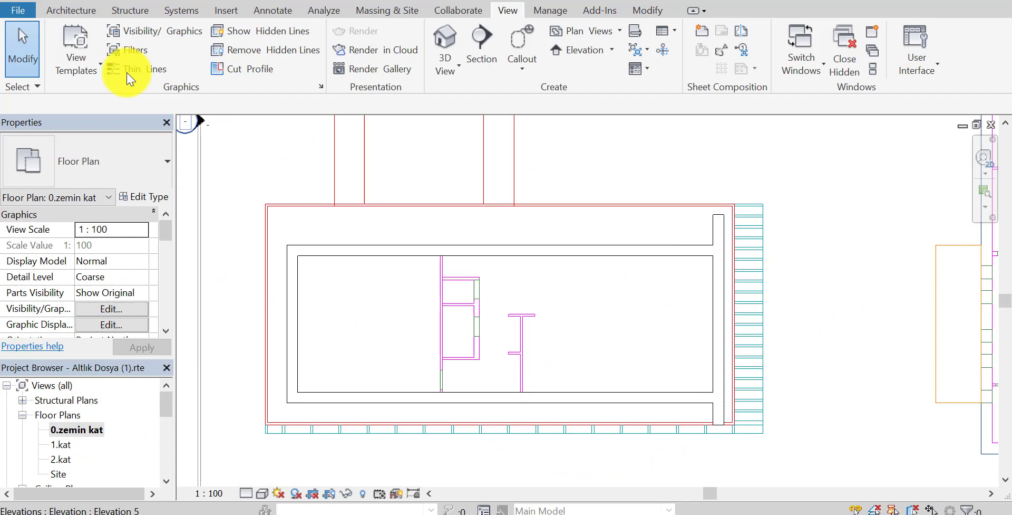
# Duplicate the 50cm dış duvar wall type as a new type named 'iç duvar'.
pyautogui.click(71, 11)
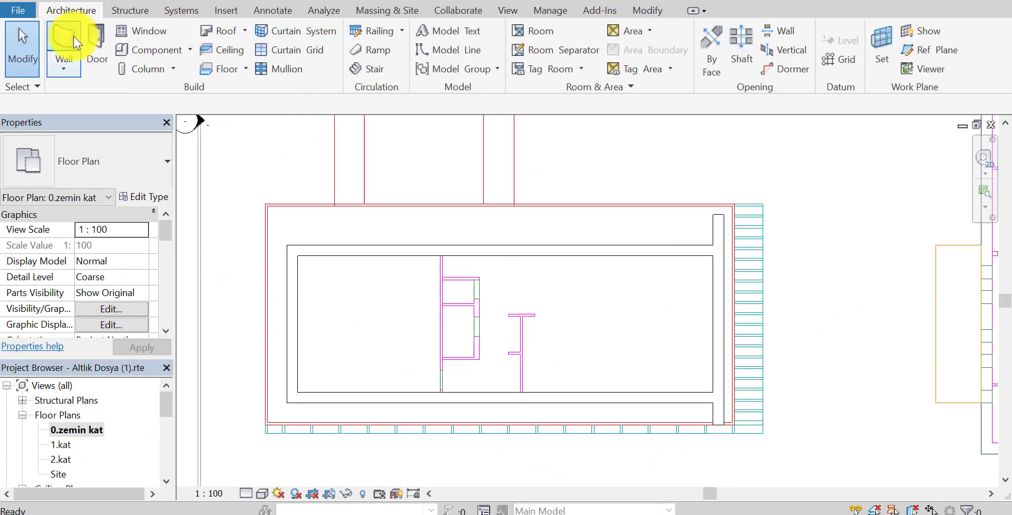
pyautogui.click(74, 43)
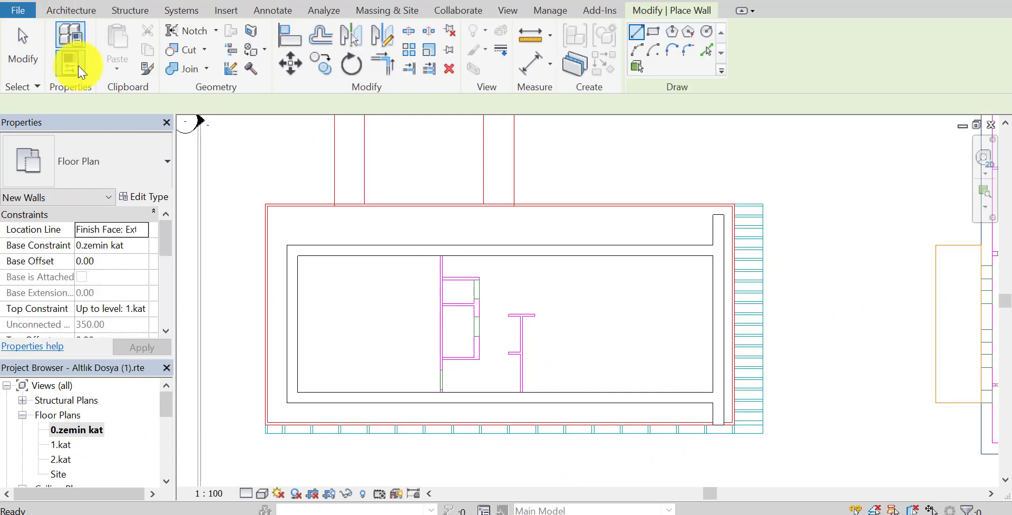
pyautogui.click(156, 206)
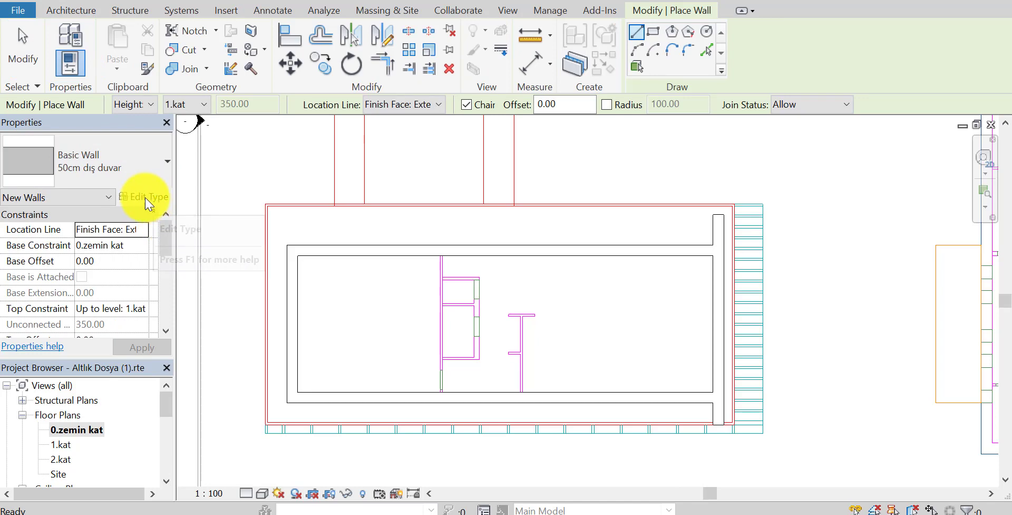
pyautogui.click(155, 199)
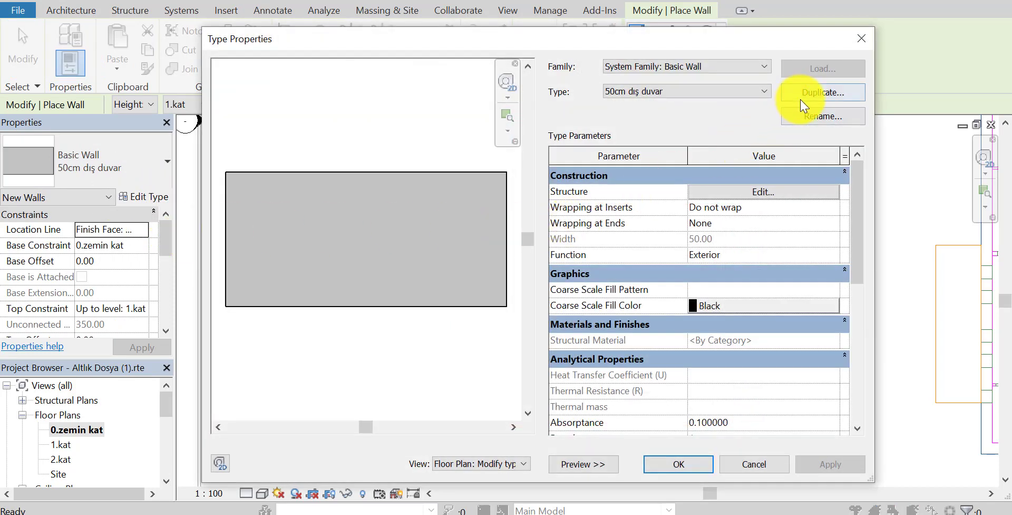
pyautogui.click(804, 102)
pyautogui.moveTo(572, 191); pyautogui.dragTo(303, 208)
pyautogui.write('iç duvar')
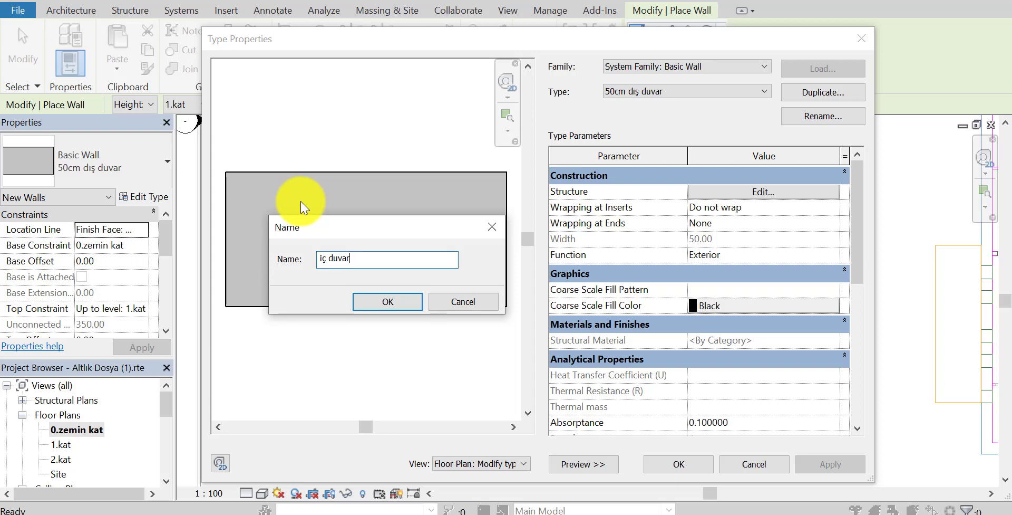
pyautogui.press('Return')
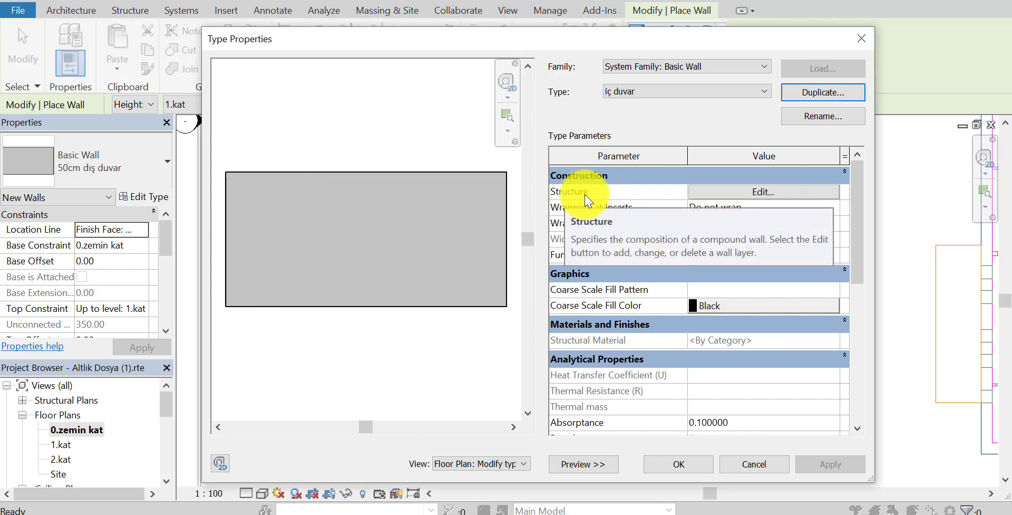
# Set the iç duvar structure layer thickness to 10.00 and apply the type.
pyautogui.click(765, 195)
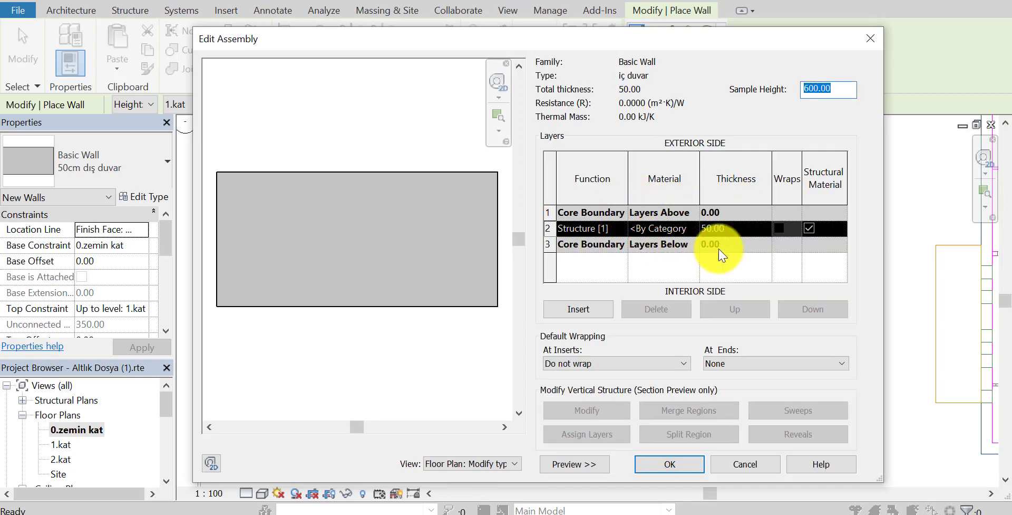
pyautogui.click(739, 229)
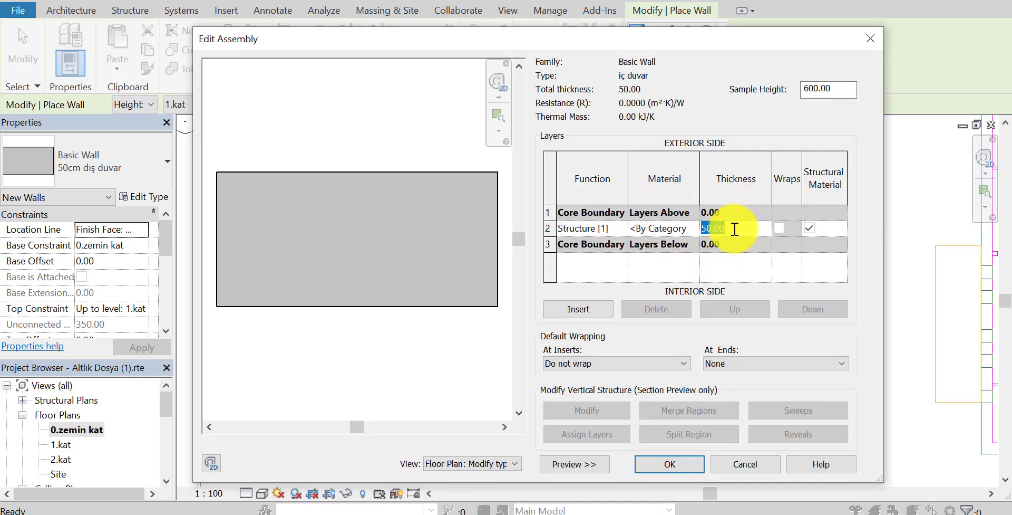
pyautogui.write('10')
pyautogui.press('Tab')
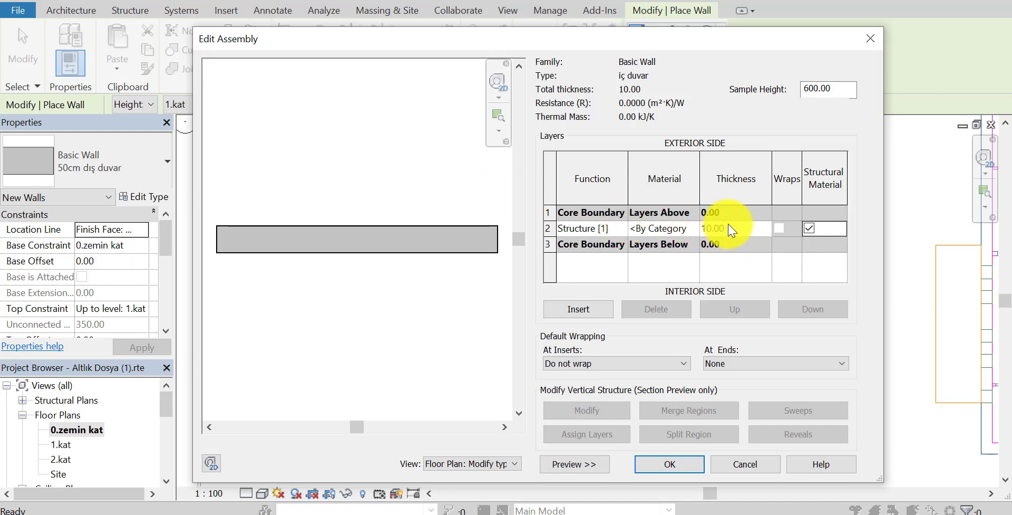
pyautogui.click(669, 464)
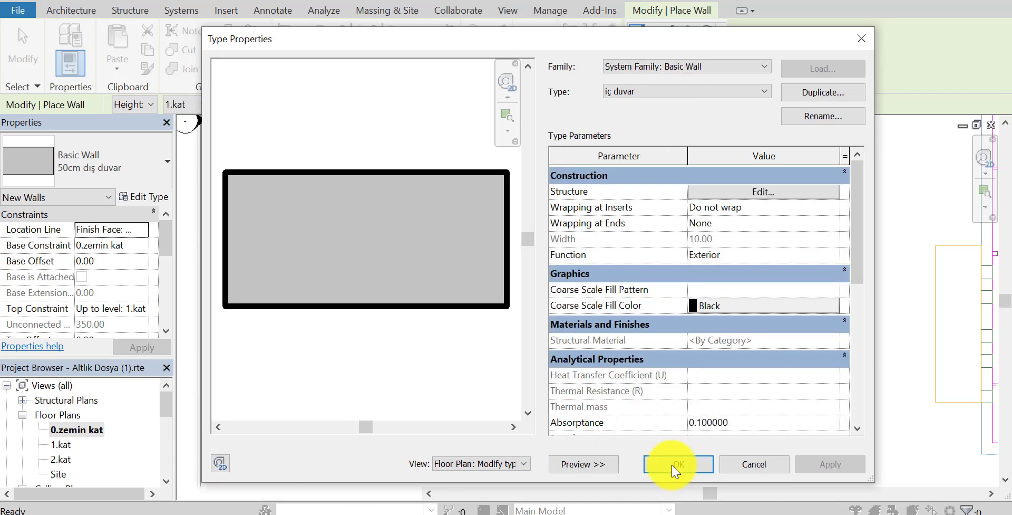
pyautogui.click(668, 465)
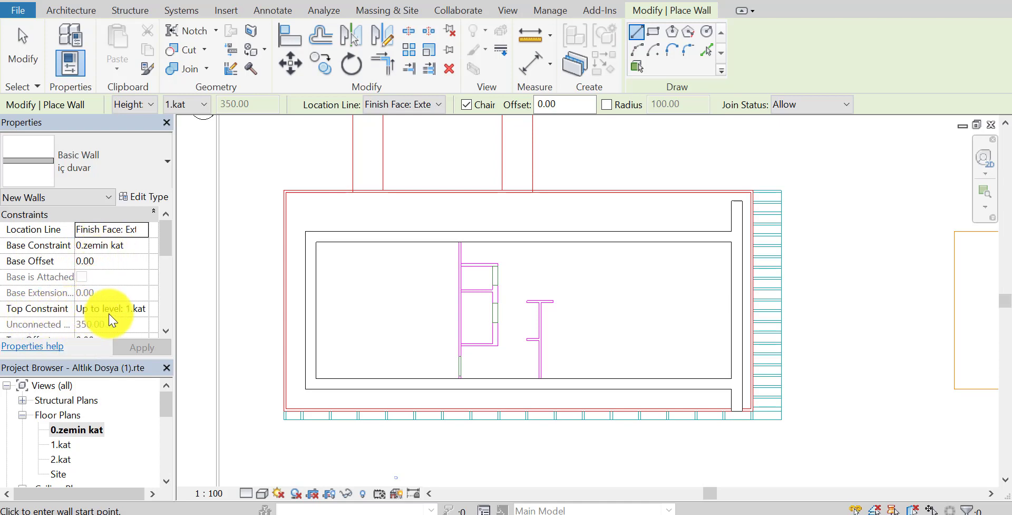
# Set the wall location line to the interior finish face.
pyautogui.scroll(2, 452, 321)
pyautogui.scroll(1, 452, 249)
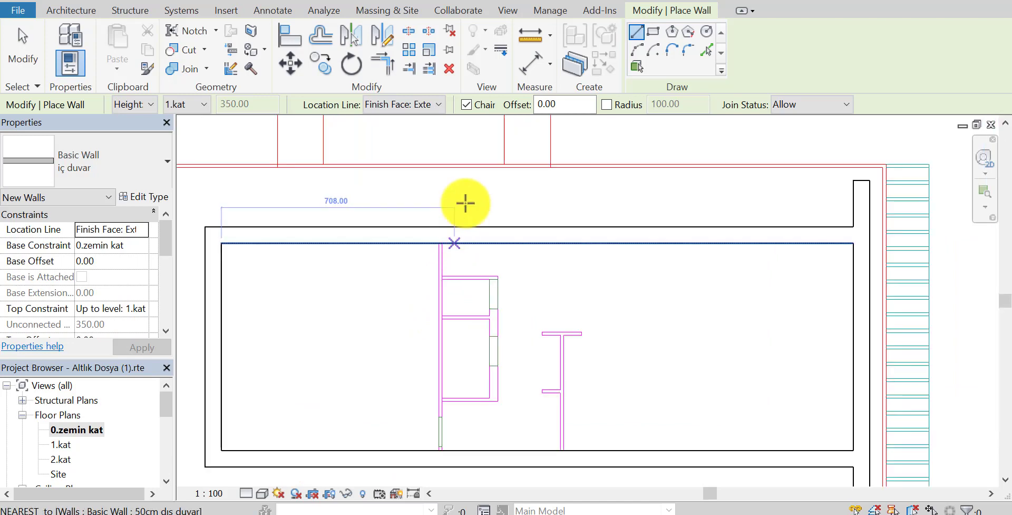
pyautogui.scroll(1, 466, 203)
pyautogui.scroll(-2, 457, 225)
pyautogui.click(412, 105)
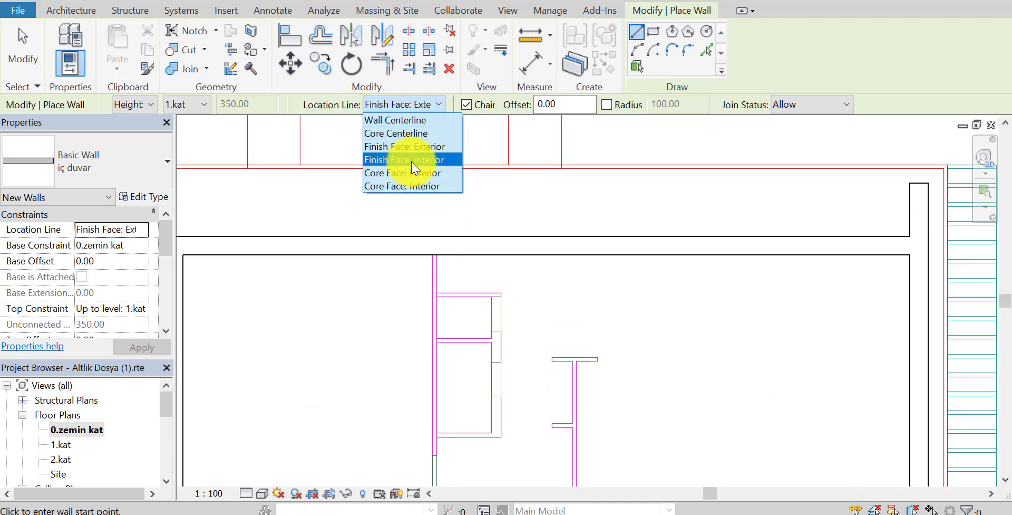
pyautogui.click(406, 159)
# Draw a flipped vertical iç duvar wall from the upper wall's inner face down to the lower wall.
pyautogui.moveTo(437, 219); pyautogui.dragTo(433, 193, button='middle')
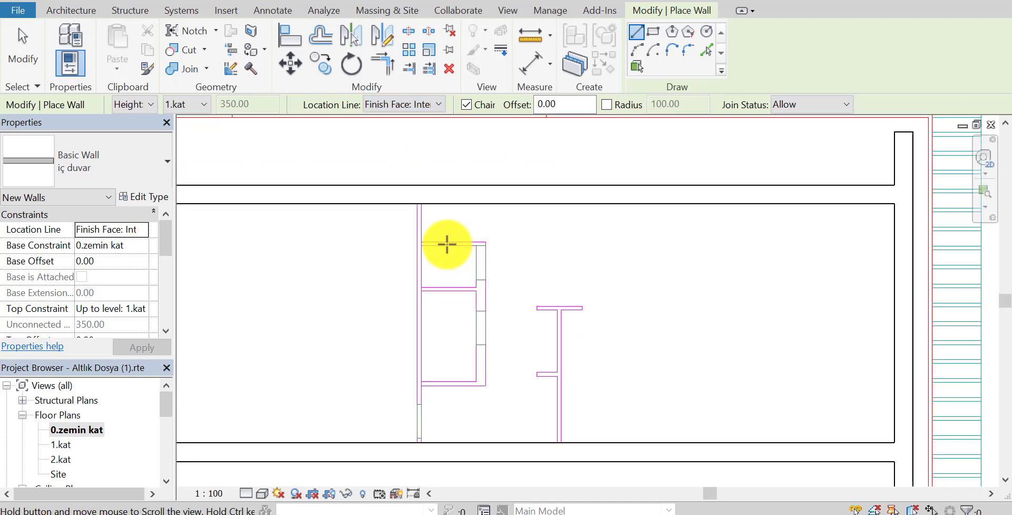
pyautogui.scroll(3, 433, 193)
pyautogui.scroll(1, 418, 212)
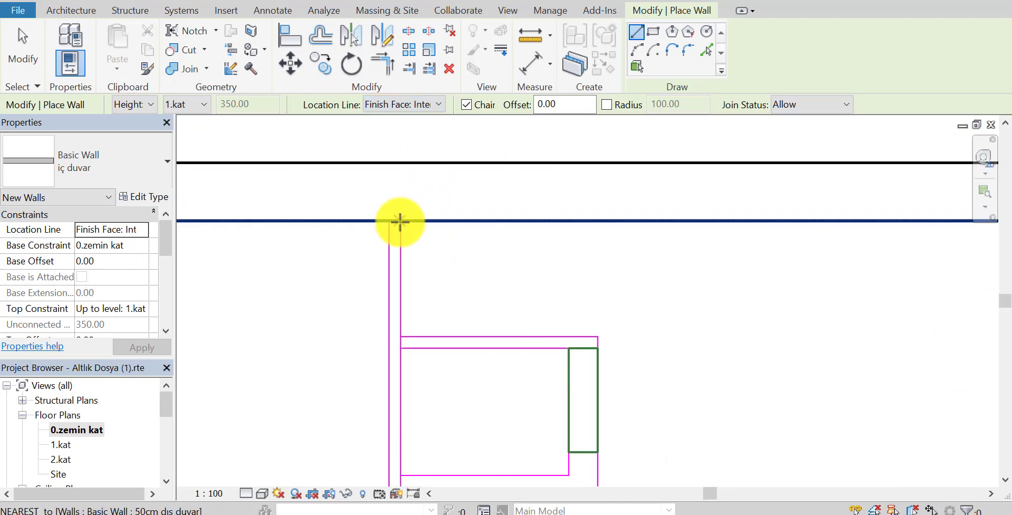
pyautogui.click(402, 220)
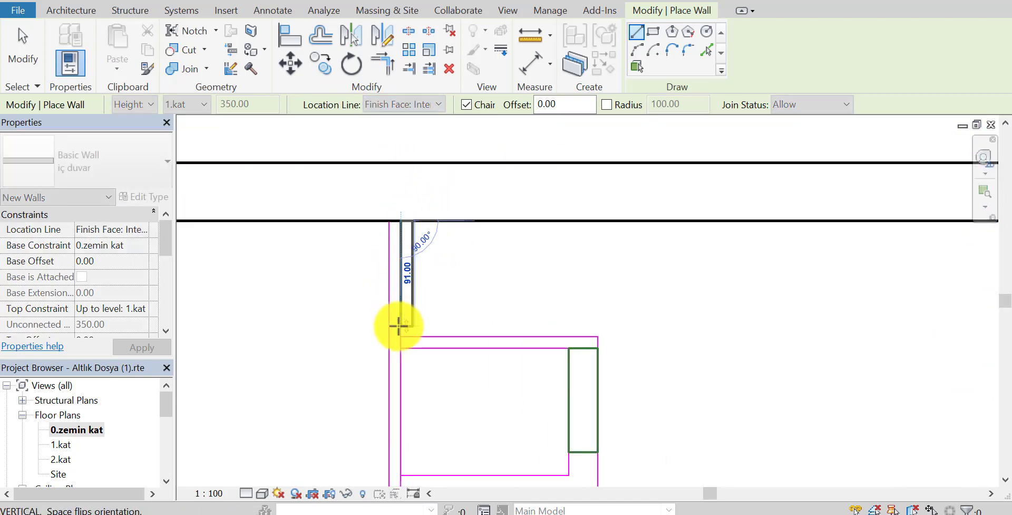
pyautogui.press('space')
pyautogui.press('space')
pyautogui.press('space')
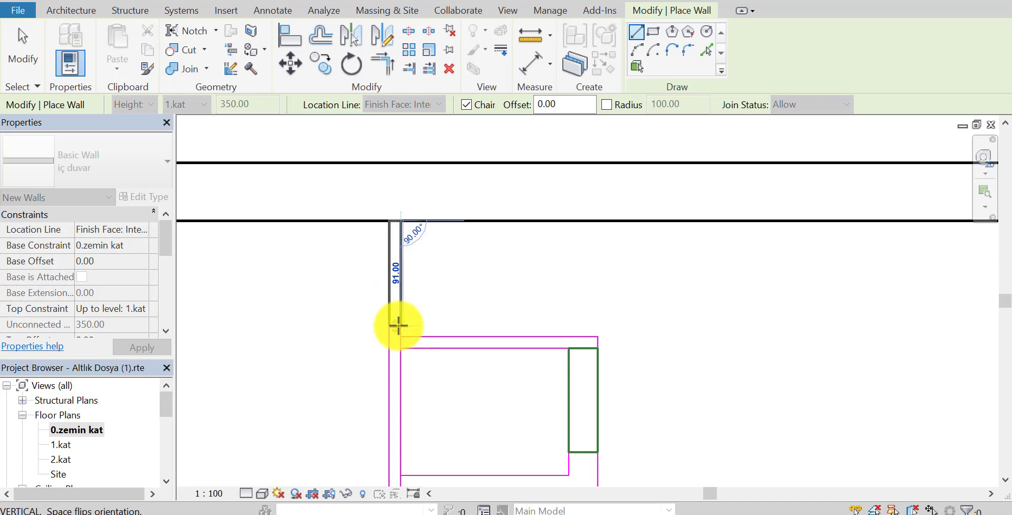
pyautogui.moveTo(416, 380); pyautogui.dragTo(414, 249, button='middle')
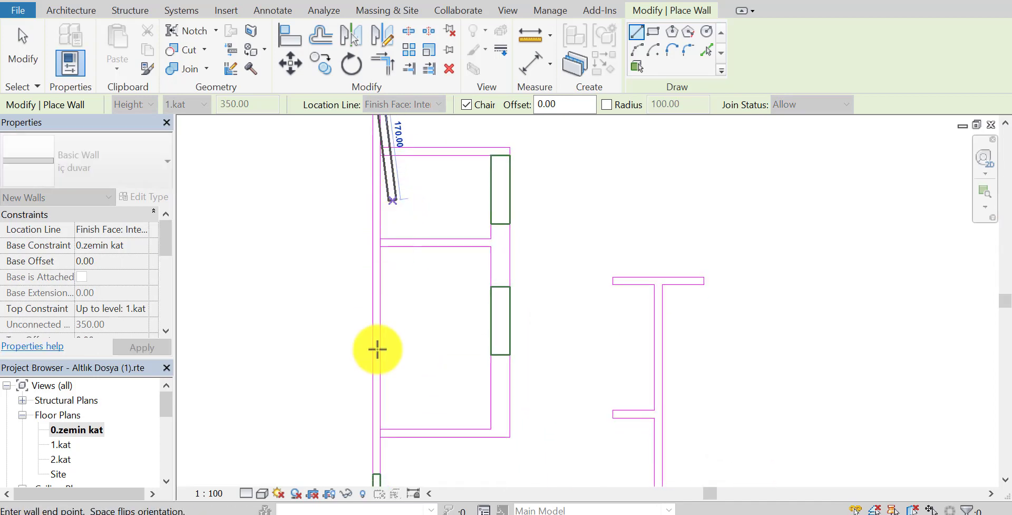
pyautogui.moveTo(396, 335); pyautogui.dragTo(380, 334, button='middle')
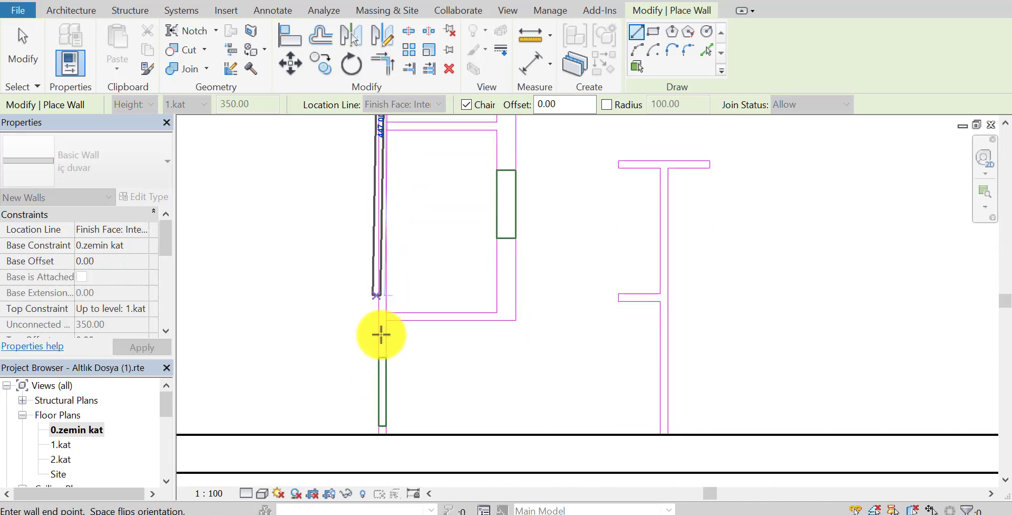
pyautogui.click(388, 433)
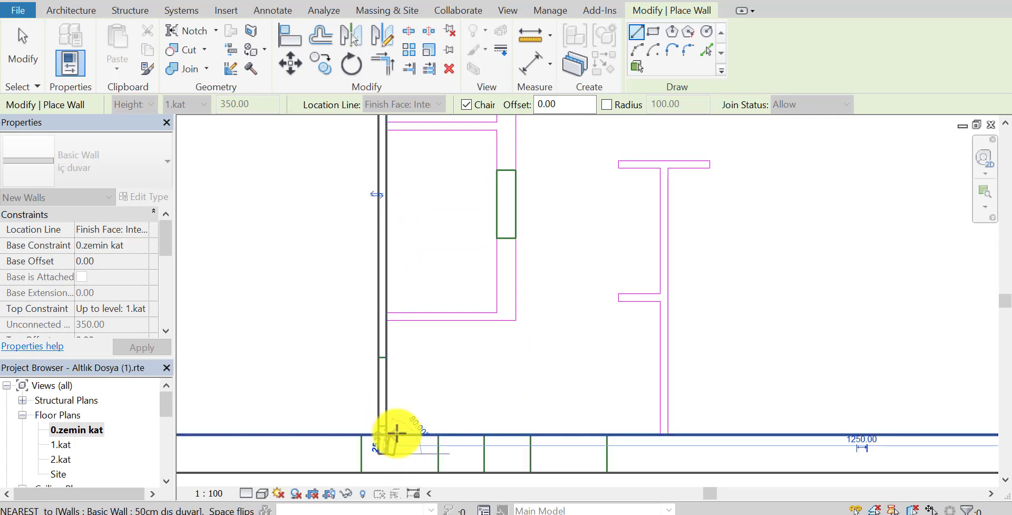
pyautogui.press('Escape')
pyautogui.press('Escape')
# Draw the first horizontal iç duvar wall from the left exterior wall to the window-wall corner.
pyautogui.scroll(-2, 464, 217)
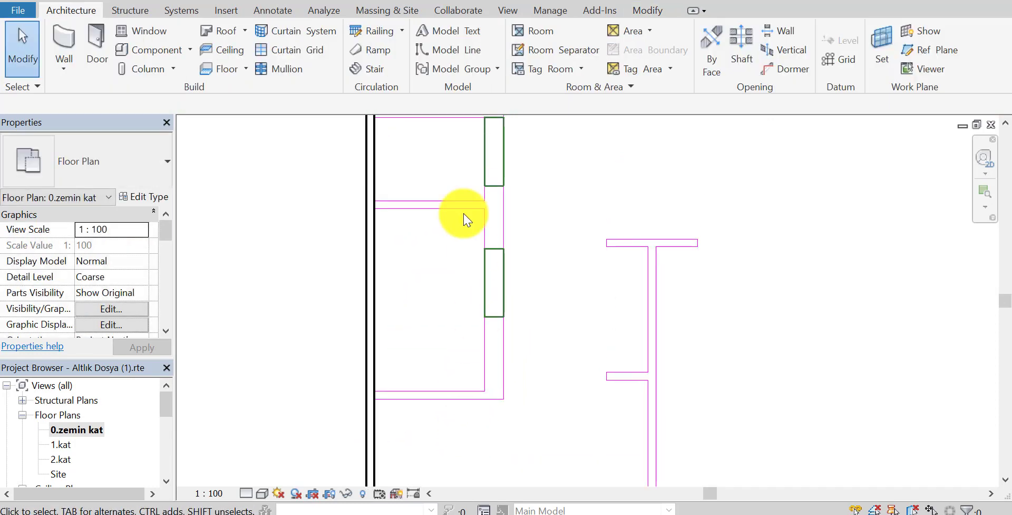
pyautogui.scroll(2, 377, 261)
pyautogui.scroll(1, 377, 261)
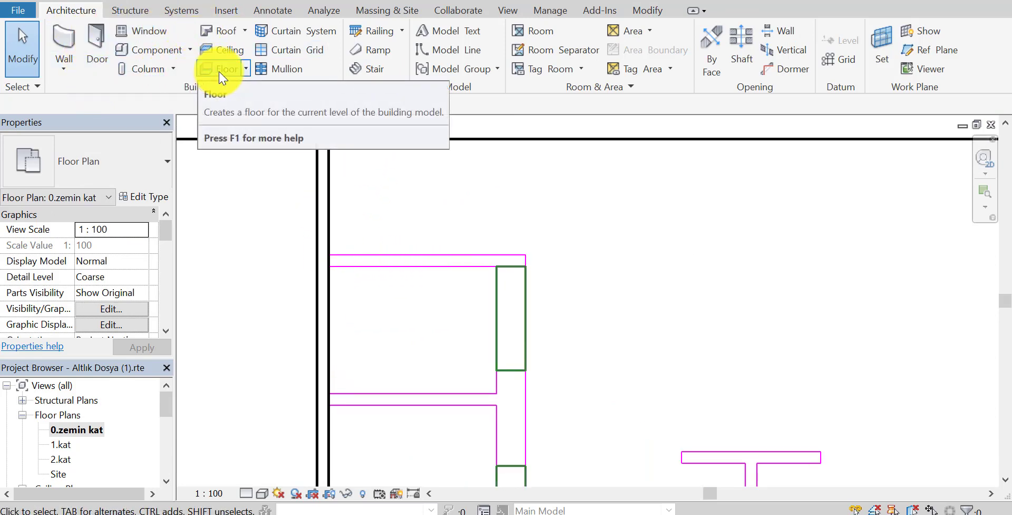
pyautogui.click(63, 47)
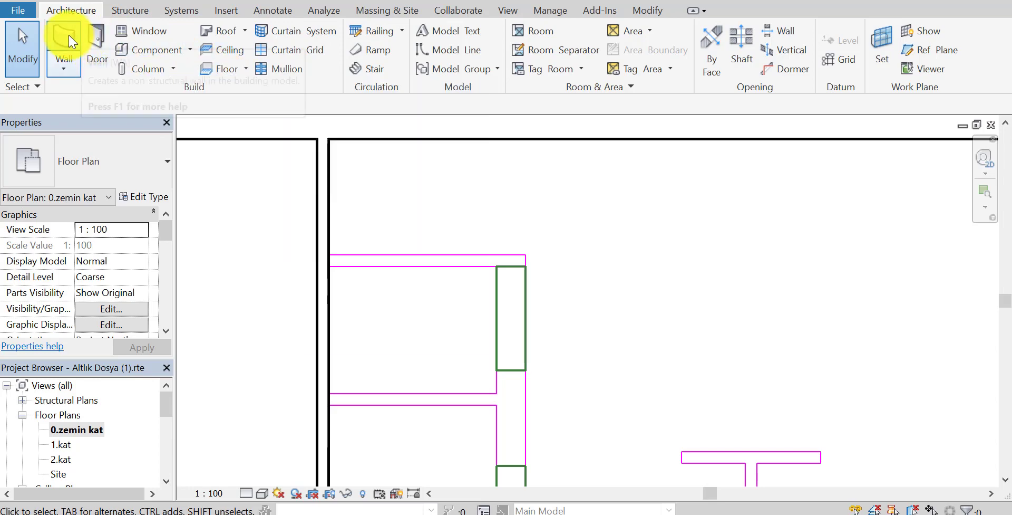
pyautogui.moveTo(348, 232); pyautogui.dragTo(337, 249, button='middle')
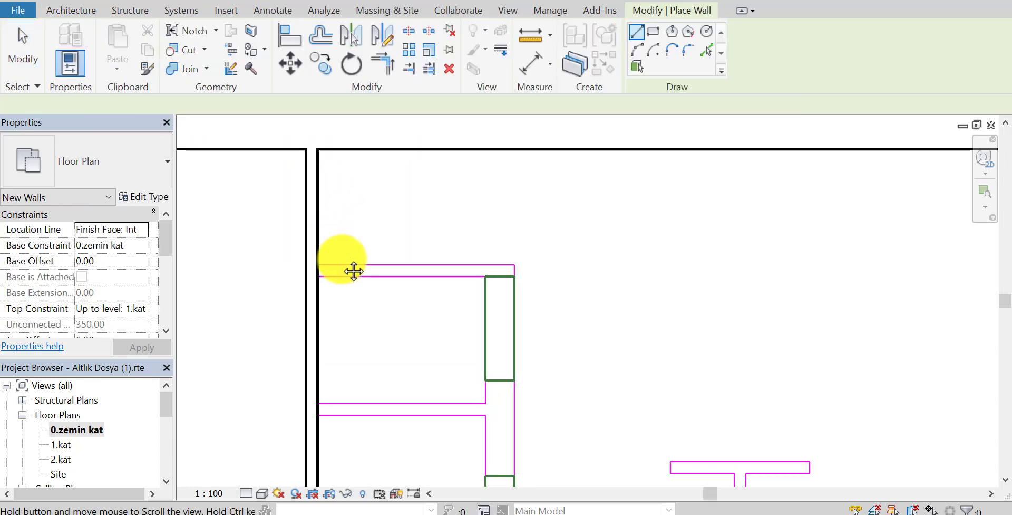
pyautogui.scroll(1, 353, 269)
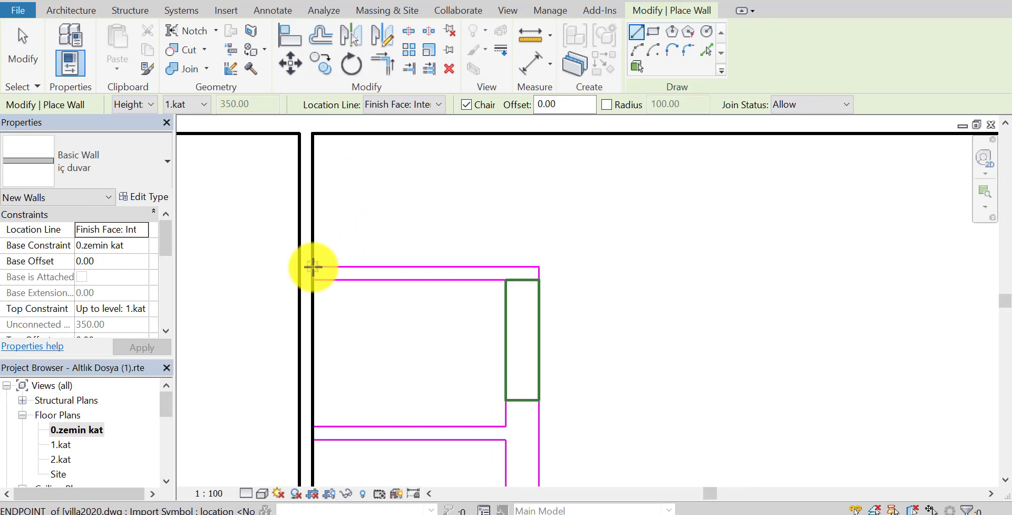
pyautogui.click(312, 266)
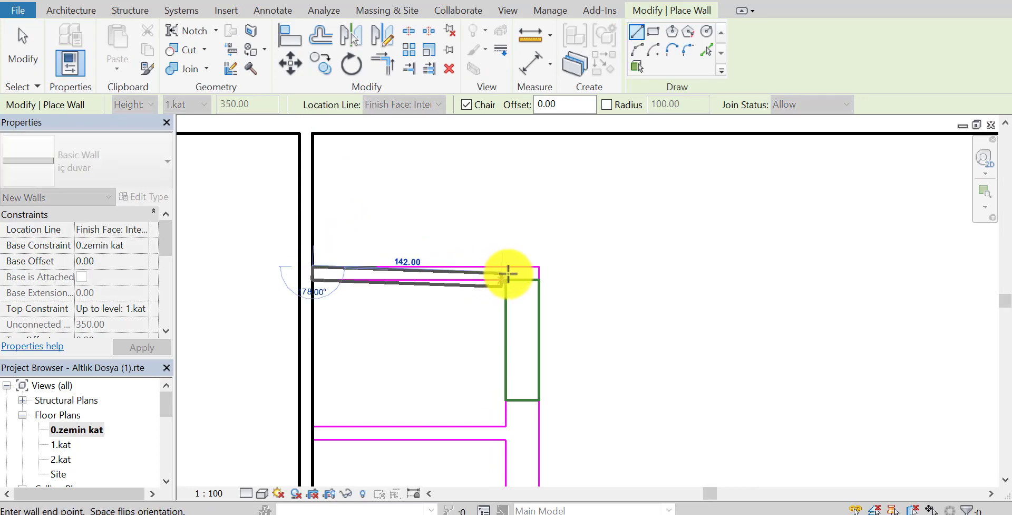
pyautogui.click(538, 266)
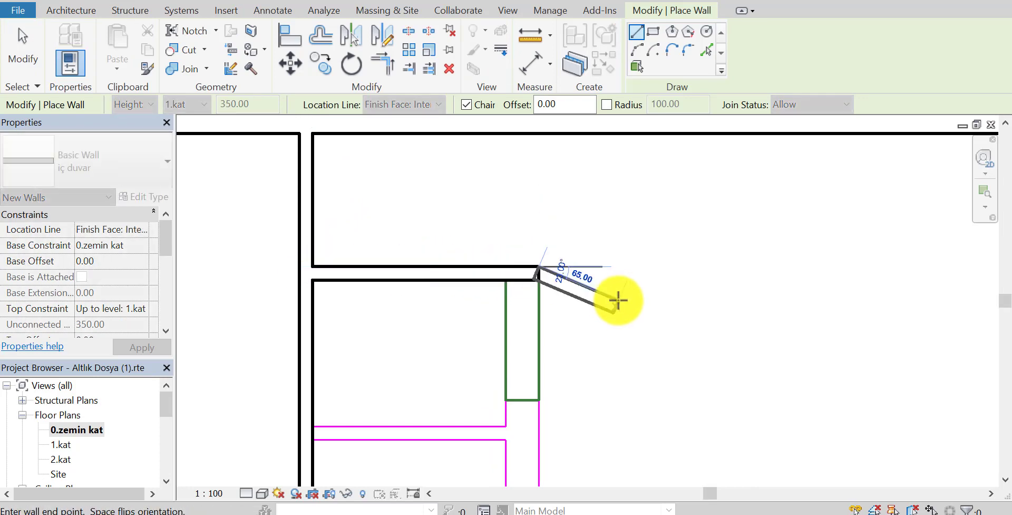
pyautogui.press('Escape')
pyautogui.press('Escape')
# Draw the second horizontal wall along the next room line, from exterior wall to window wall.
pyautogui.moveTo(355, 472); pyautogui.dragTo(366, 295, button='middle')
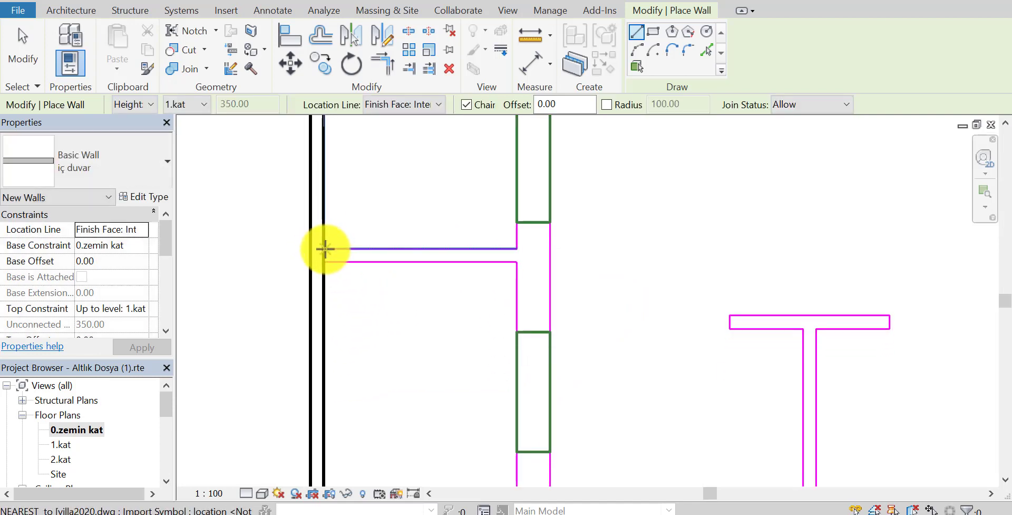
pyautogui.click(325, 248)
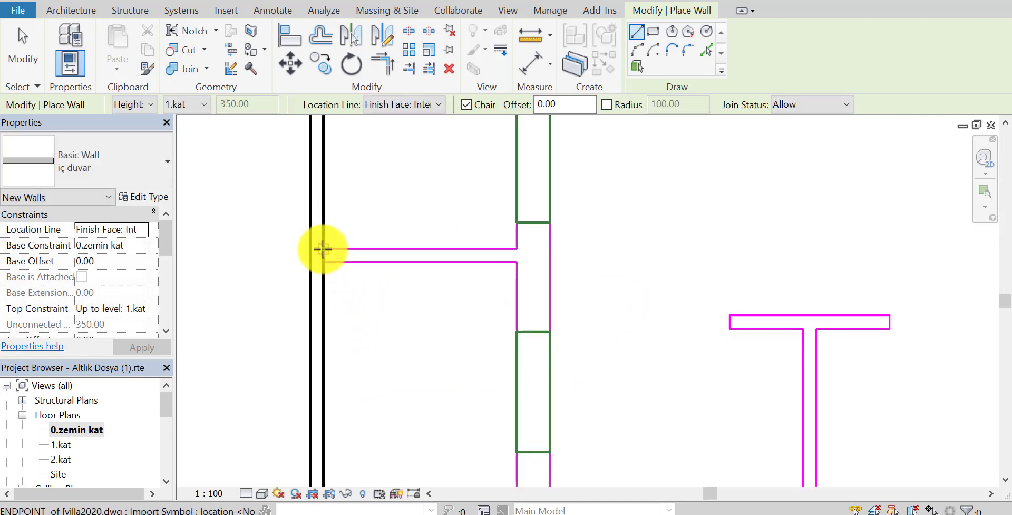
pyautogui.click(516, 248)
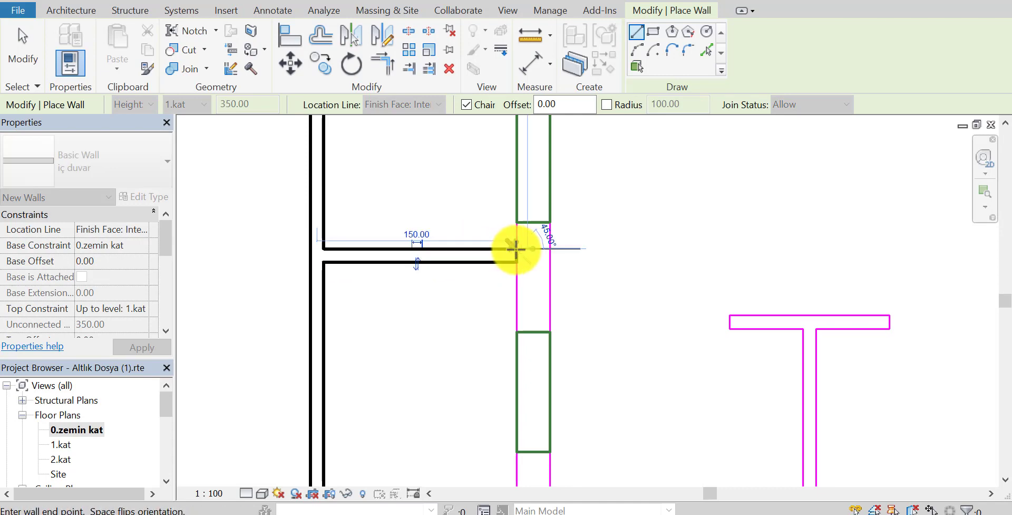
pyautogui.press('Escape')
# Draw the third horizontal wall along the lower room line to the window wall.
pyautogui.moveTo(419, 295); pyautogui.dragTo(416, 236, button='middle')
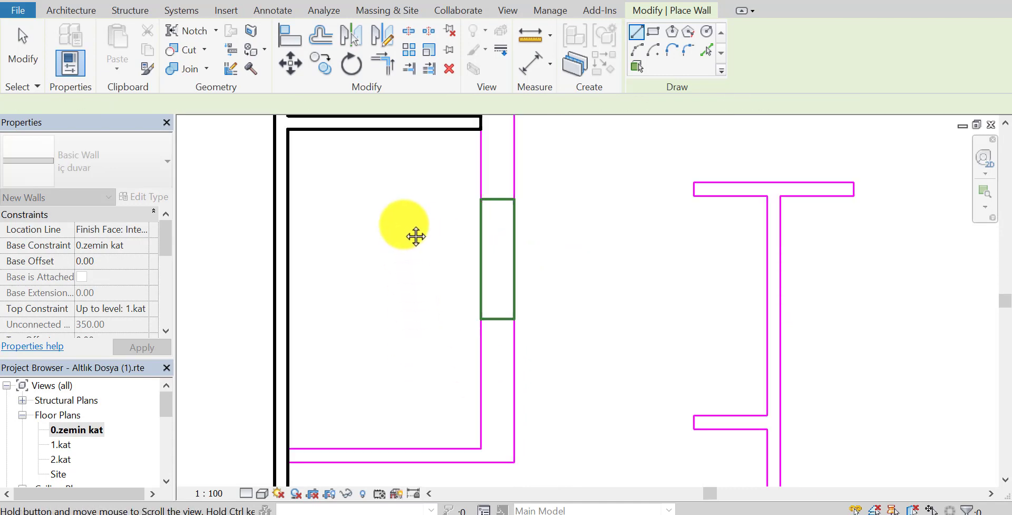
pyautogui.moveTo(361, 339); pyautogui.dragTo(377, 265, button='middle')
pyautogui.scroll(-1, 377, 265)
pyautogui.moveTo(329, 288); pyautogui.dragTo(358, 338, button='middle')
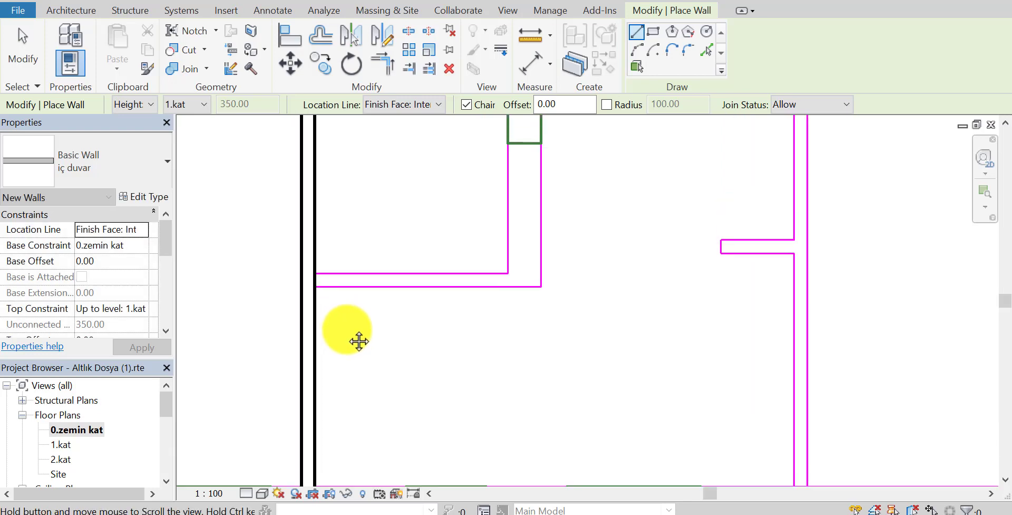
pyautogui.scroll(1, 307, 322)
pyautogui.click(291, 320)
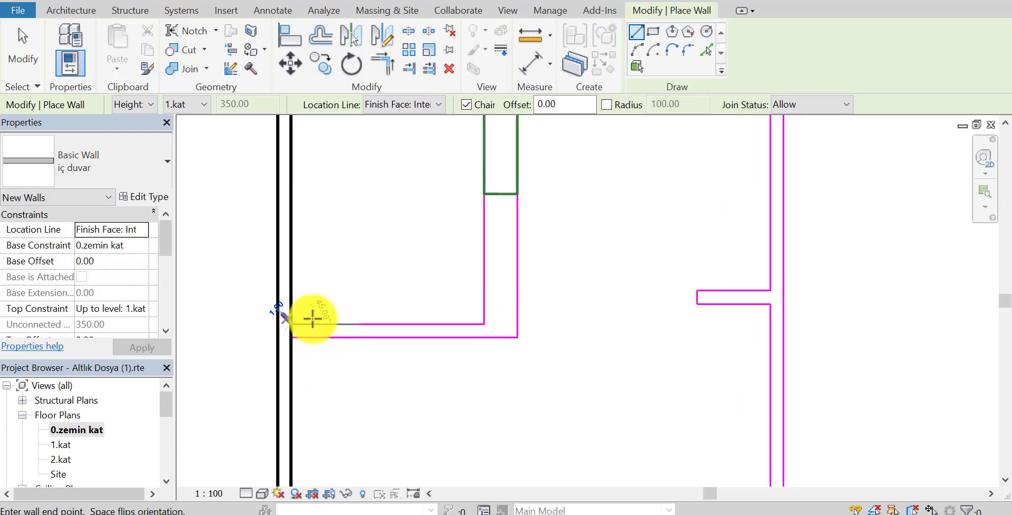
pyautogui.click(484, 324)
pyautogui.scroll(-1, 483, 326)
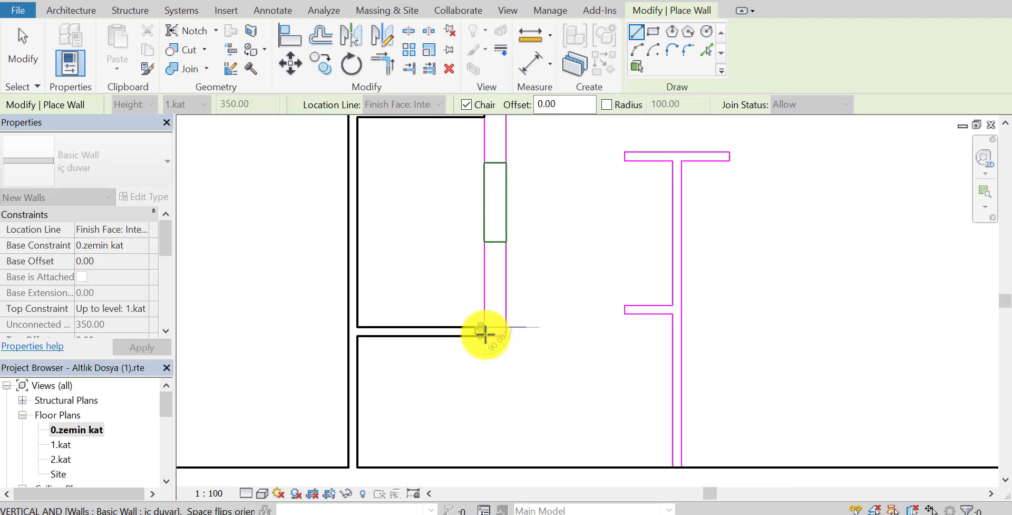
pyautogui.scroll(-1, 483, 326)
pyautogui.moveTo(502, 343); pyautogui.dragTo(451, 382, button='middle')
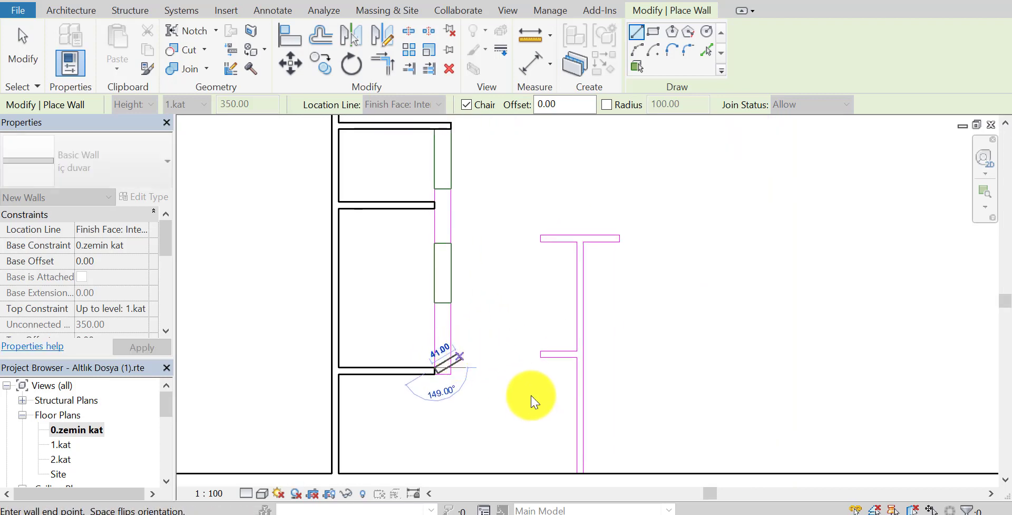
pyautogui.press('Escape')
pyautogui.press('Escape')
pyautogui.moveTo(552, 365); pyautogui.dragTo(469, 251, button='middle')
# Draw the T's long vertical stem wall and its top crossbar wall.
pyautogui.scroll(1, 549, 373)
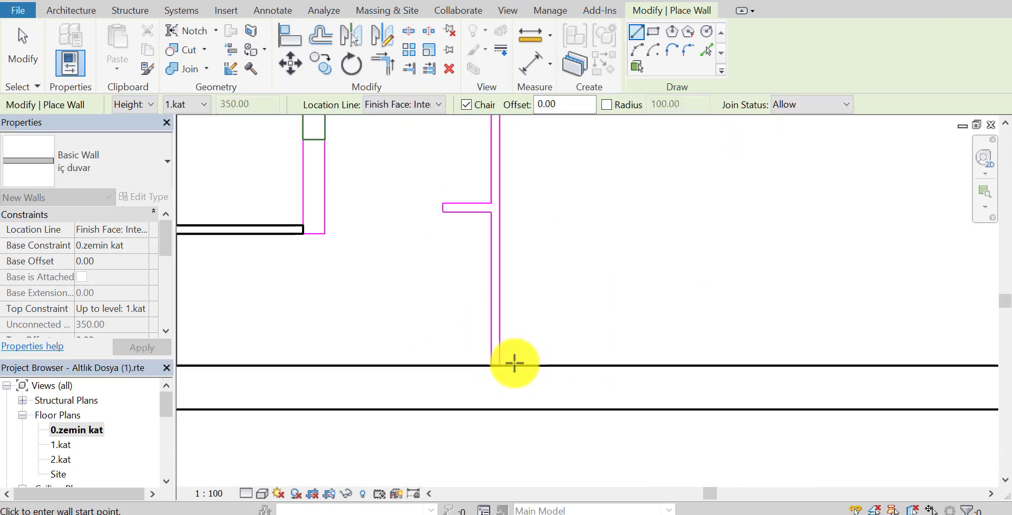
pyautogui.click(500, 364)
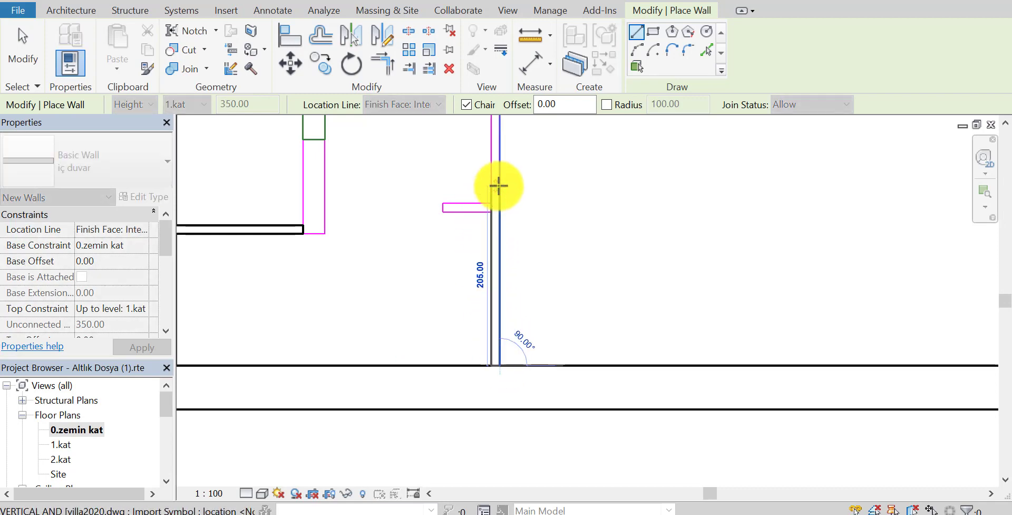
pyautogui.moveTo(498, 185); pyautogui.dragTo(489, 372, button='middle')
pyautogui.scroll(1, 491, 253)
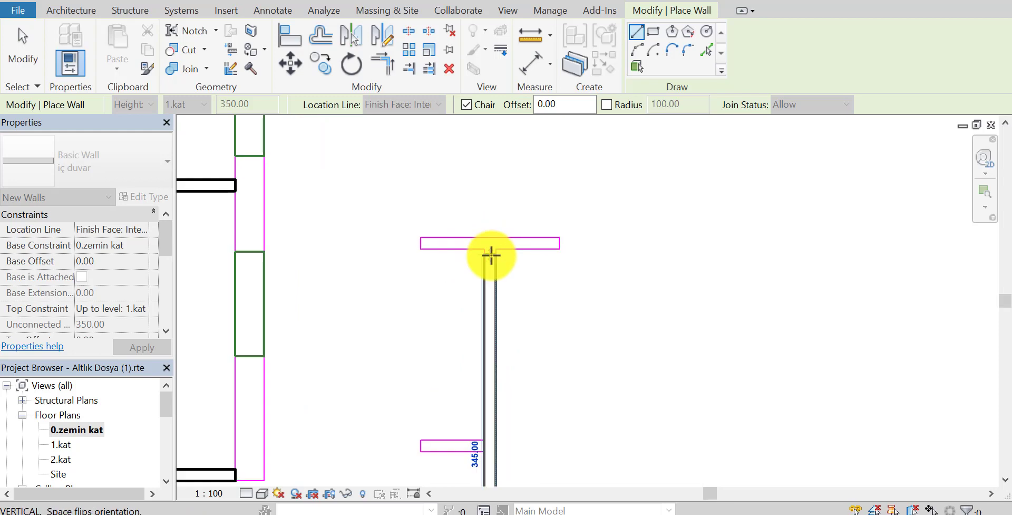
pyautogui.scroll(1, 493, 251)
pyautogui.click(493, 246)
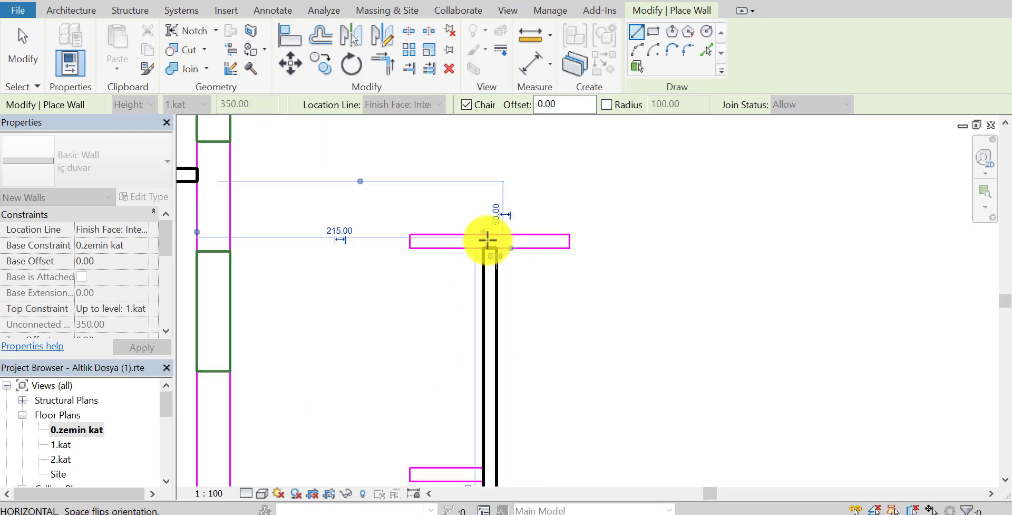
pyautogui.press('Escape')
pyautogui.press('Escape')
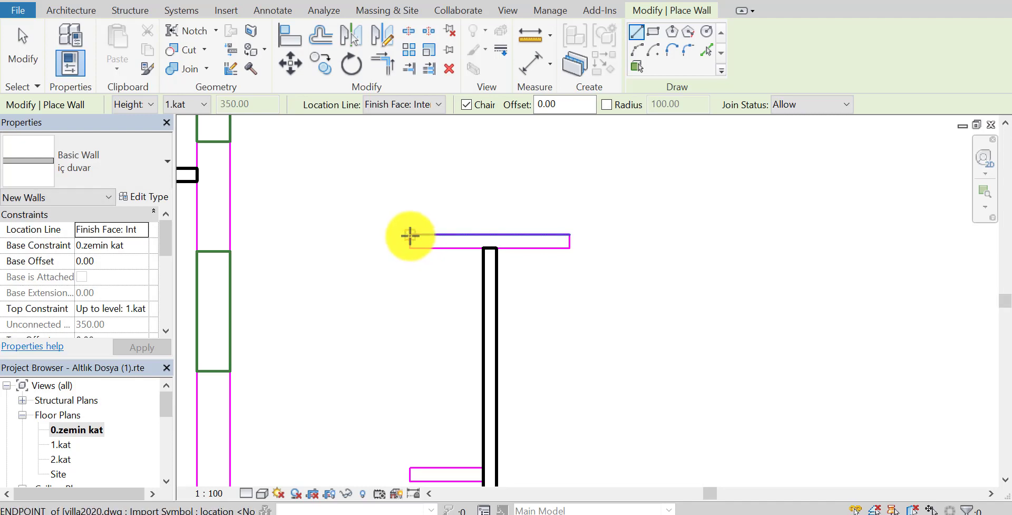
pyautogui.click(411, 235)
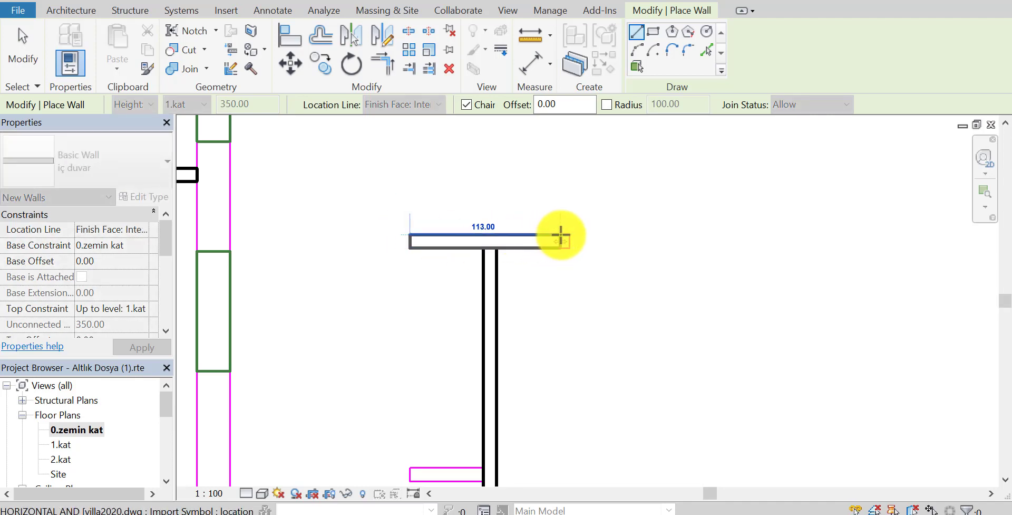
pyautogui.click(570, 235)
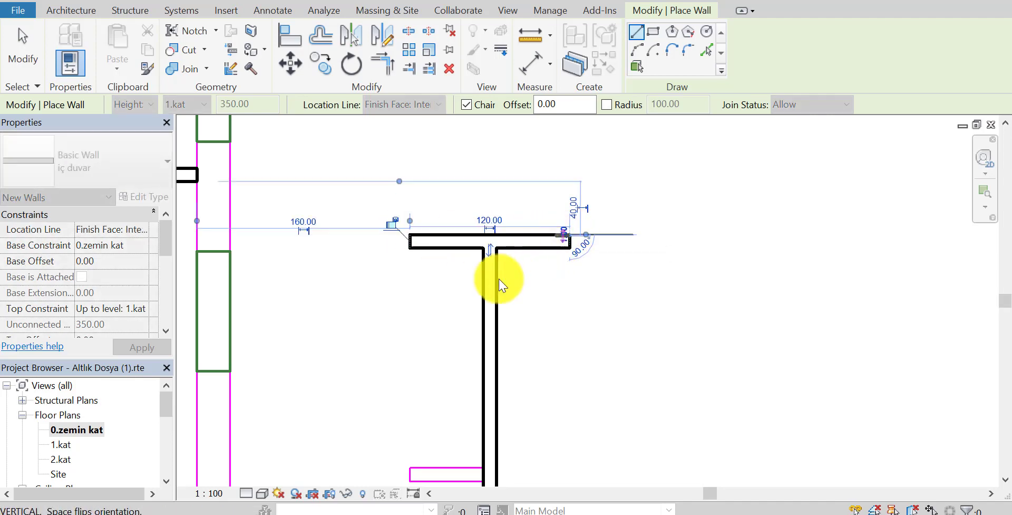
pyautogui.press('Escape')
pyautogui.press('Escape')
# Add the short 57.00 stub wall branching left and joining the vertical stem.
pyautogui.moveTo(481, 247)
pyautogui.mouseDown(button='middle')
pyautogui.moveTo(452, 300)
pyautogui.moveTo(402, 248)
pyautogui.mouseUp(button='middle')
pyautogui.press('w')
pyautogui.press('a')
pyautogui.click(411, 228)
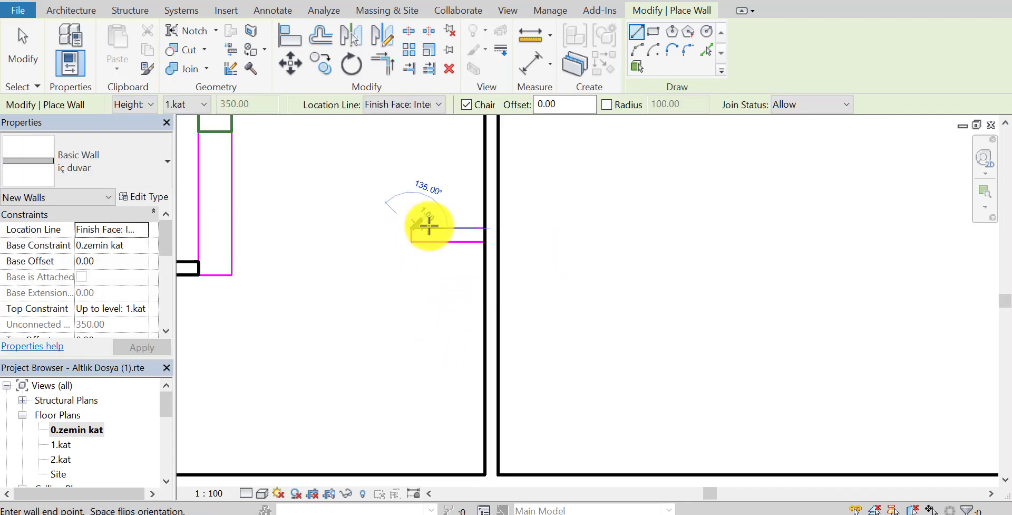
pyautogui.click(486, 227)
pyautogui.press('Escape')
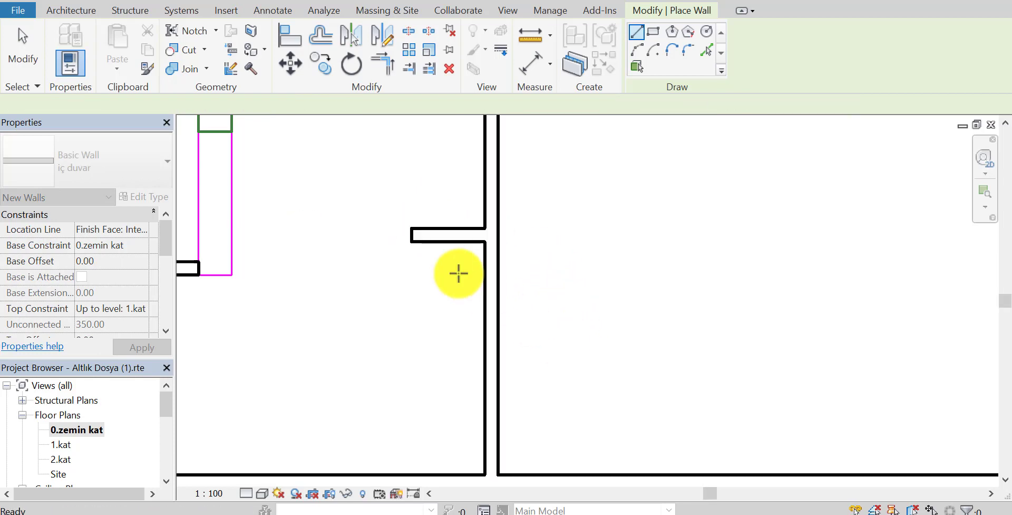
pyautogui.scroll(-3, 458, 273)
pyautogui.scroll(2, 465, 298)
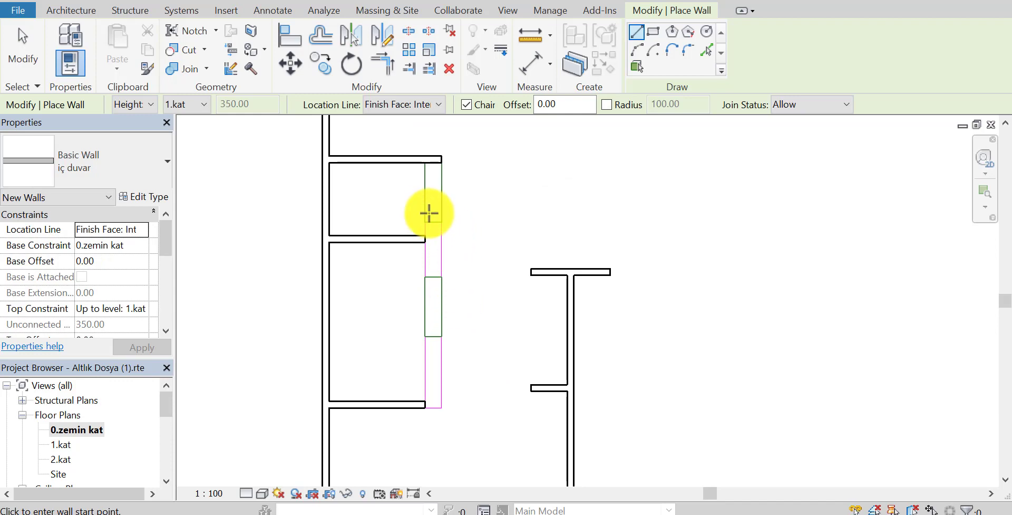
pyautogui.press('Escape')
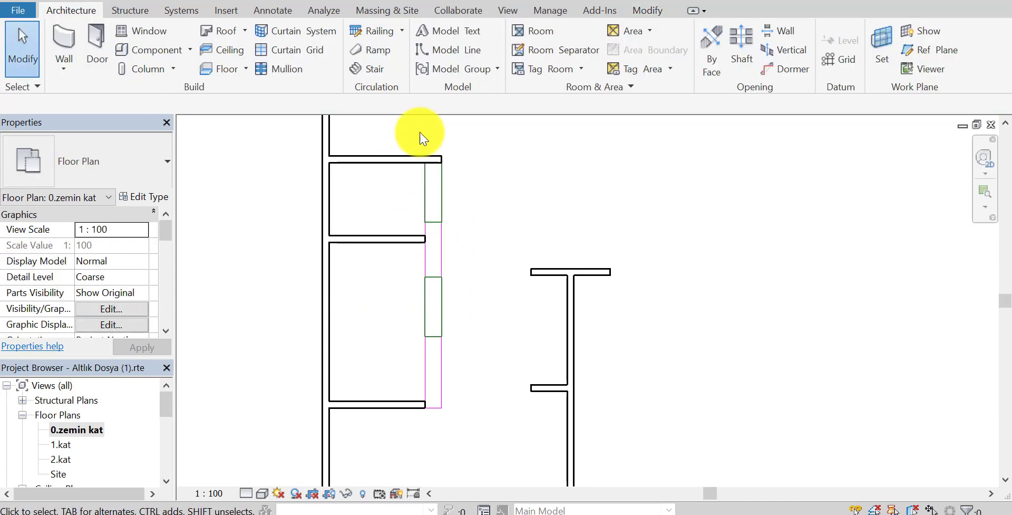
pyautogui.click(455, 60)
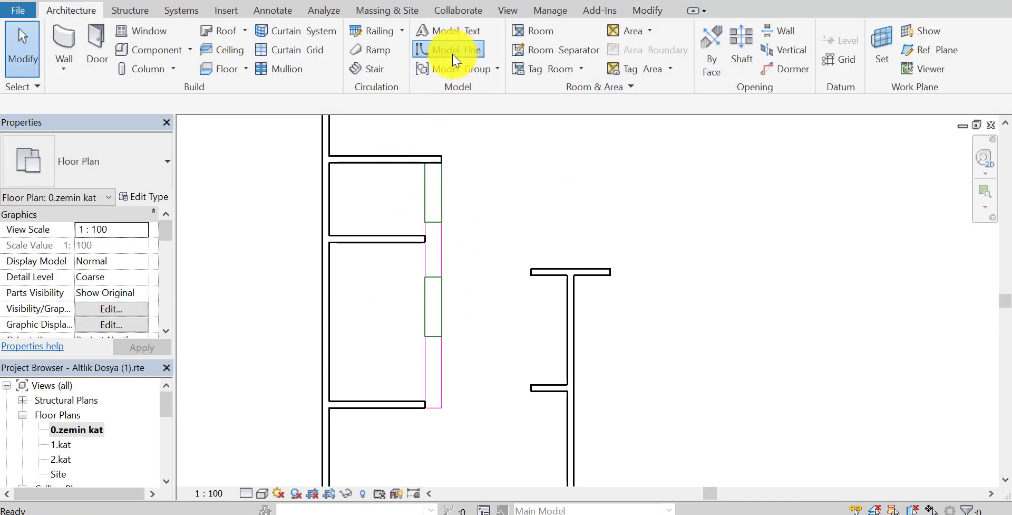
pyautogui.click(425, 276)
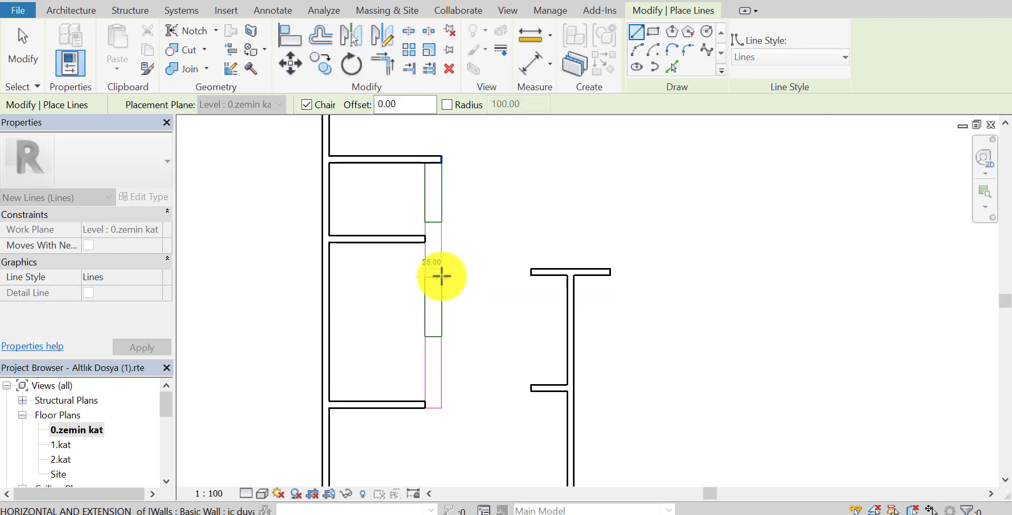
pyautogui.press('Escape')
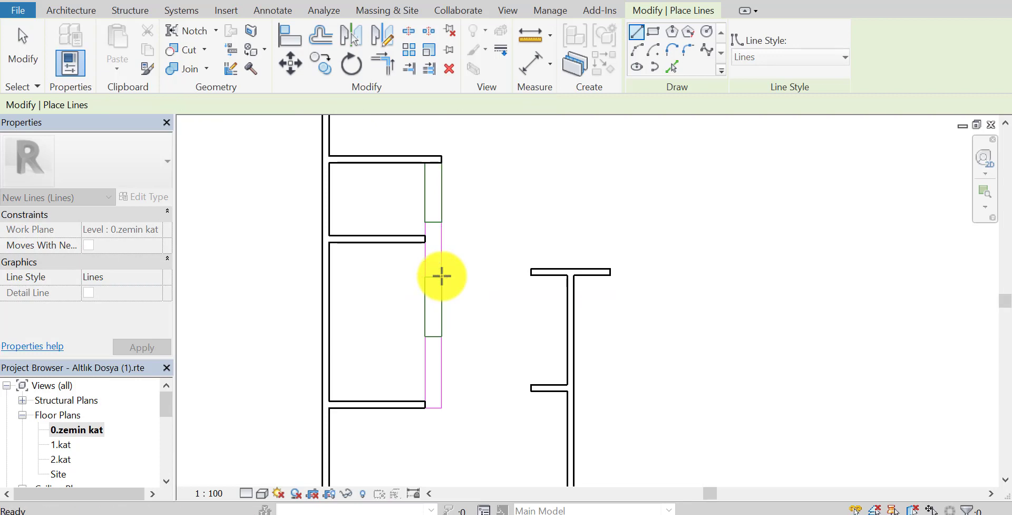
pyautogui.press('Escape')
pyautogui.moveTo(278, 249)
pyautogui.mouseDown(button='middle')
pyautogui.moveTo(317, 269)
pyautogui.moveTo(312, 277)
pyautogui.moveTo(290, 265)
pyautogui.moveTo(296, 275)
pyautogui.mouseUp(button='middle')
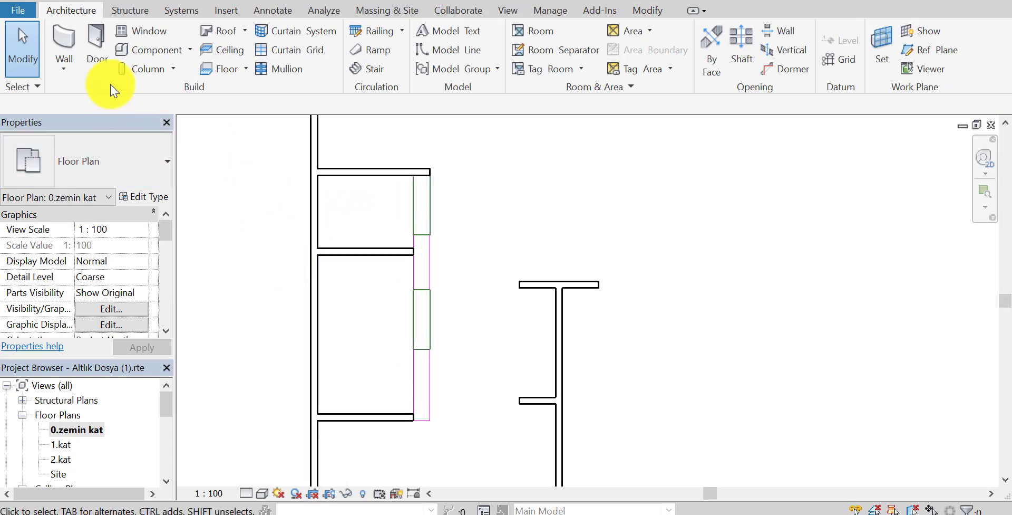
# Duplicate the iç duvar wall type as a new type named '25cm duvar'.
pyautogui.click(67, 51)
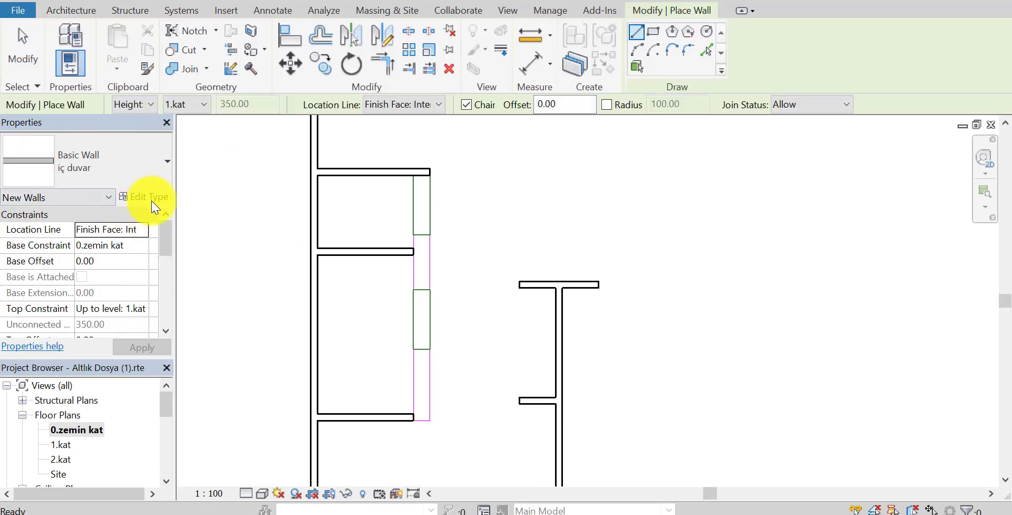
pyautogui.click(157, 205)
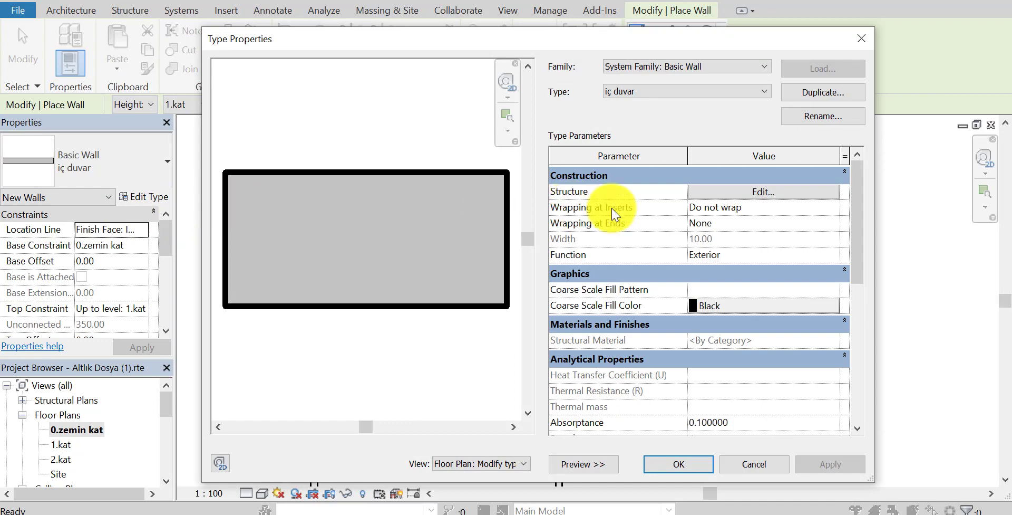
pyautogui.click(783, 197)
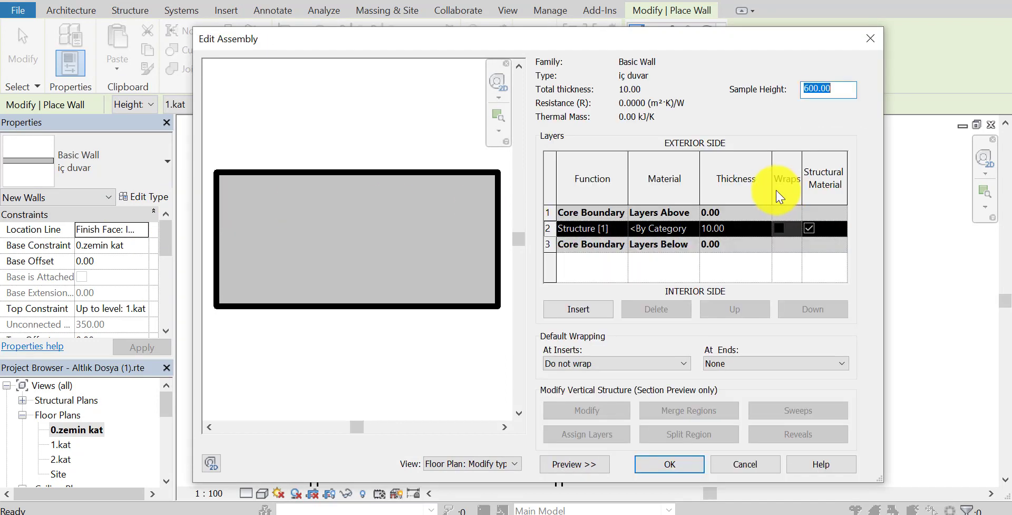
pyautogui.click(719, 463)
pyautogui.click(796, 94)
pyautogui.write('25cm duvar')
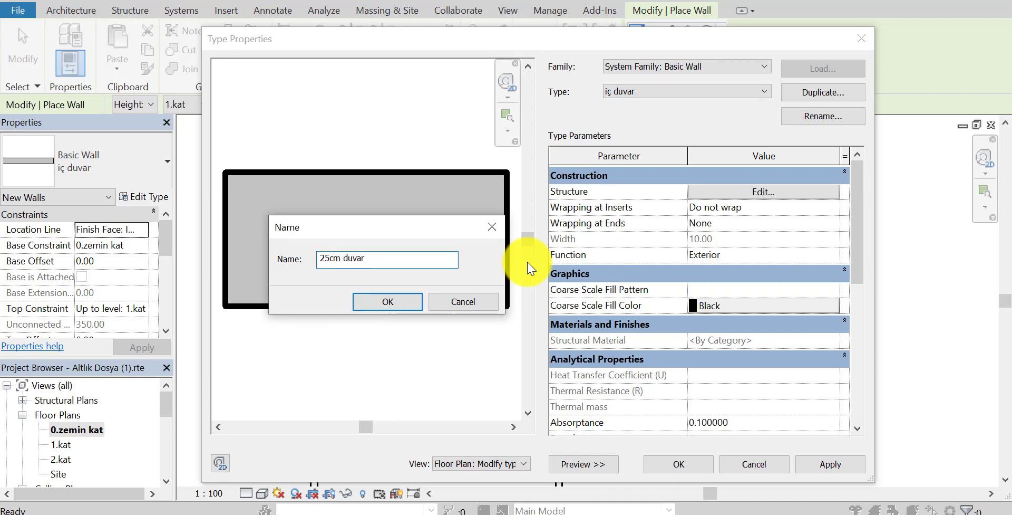
pyautogui.click(371, 306)
pyautogui.click(666, 464)
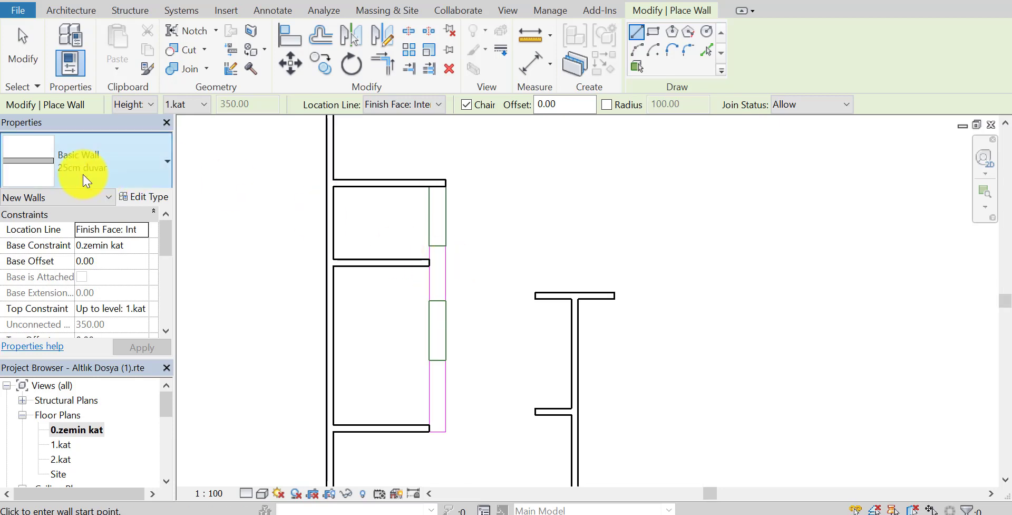
# Set the 25cm duvar structure layer thickness to 25 and apply the type.
pyautogui.moveTo(390, 180); pyautogui.dragTo(456, 201, button='middle')
pyautogui.scroll(2, 456, 201)
pyautogui.scroll(1, 436, 204)
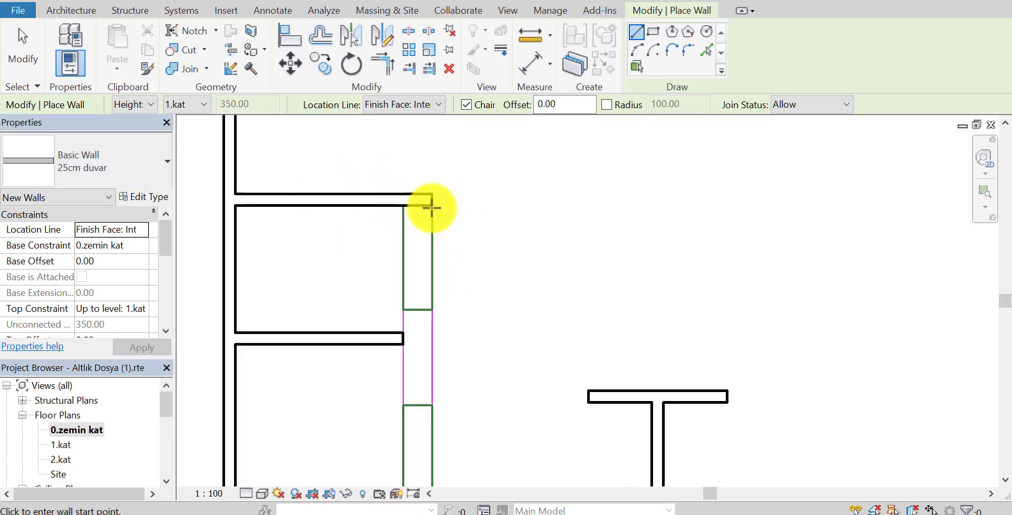
pyautogui.click(431, 204)
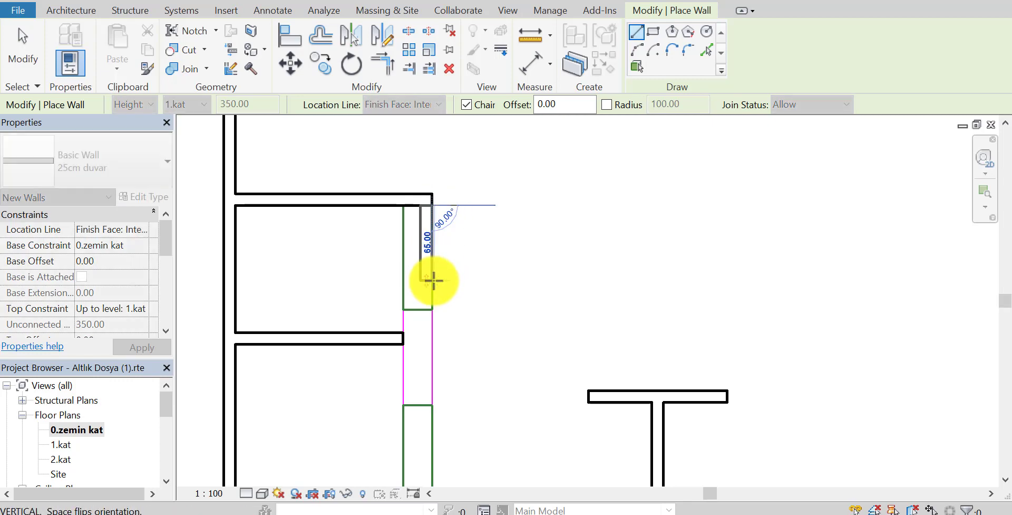
pyautogui.press('Escape')
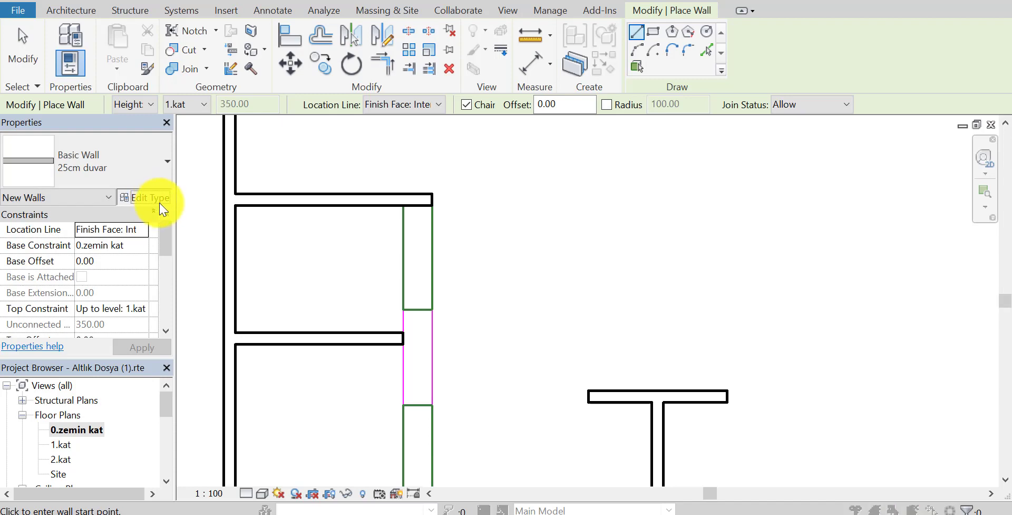
pyautogui.click(160, 204)
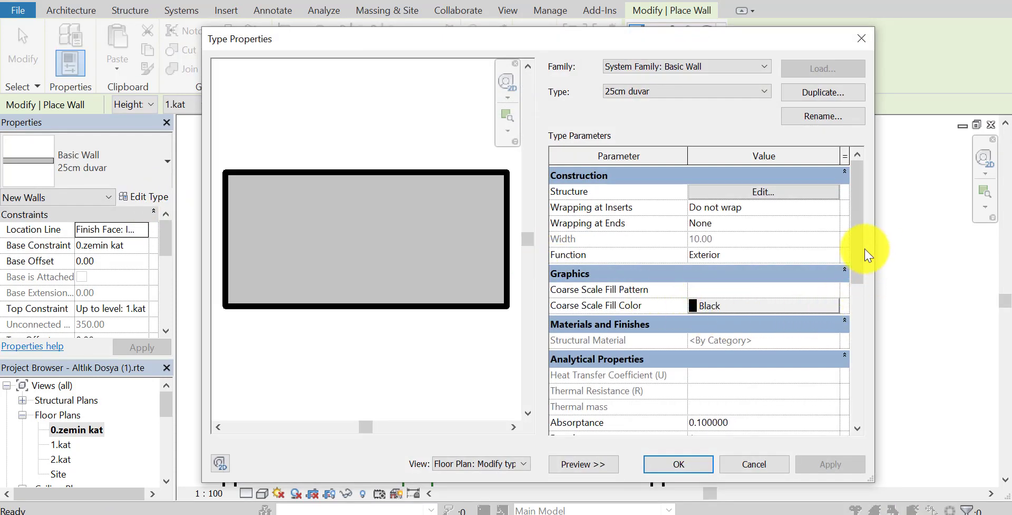
pyautogui.click(745, 196)
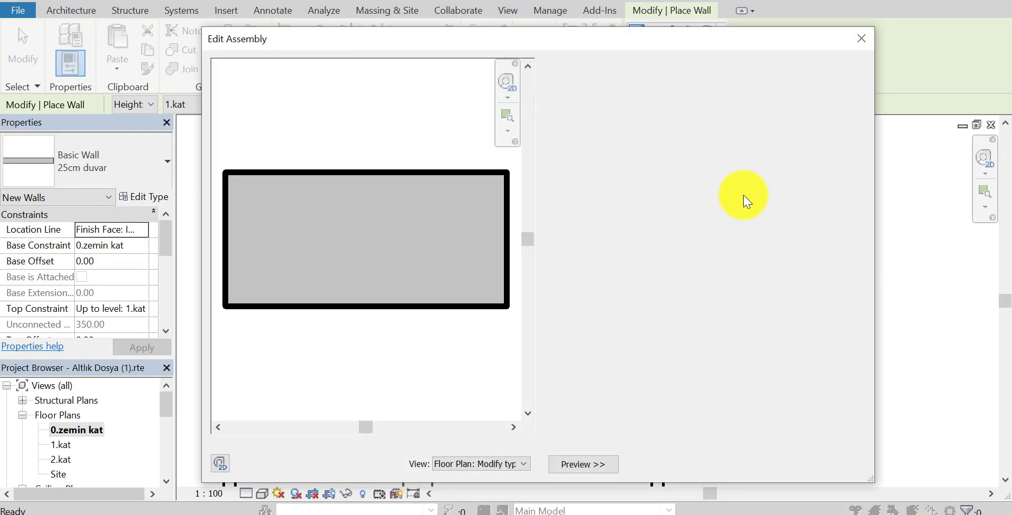
pyautogui.click(731, 228)
pyautogui.write('2')
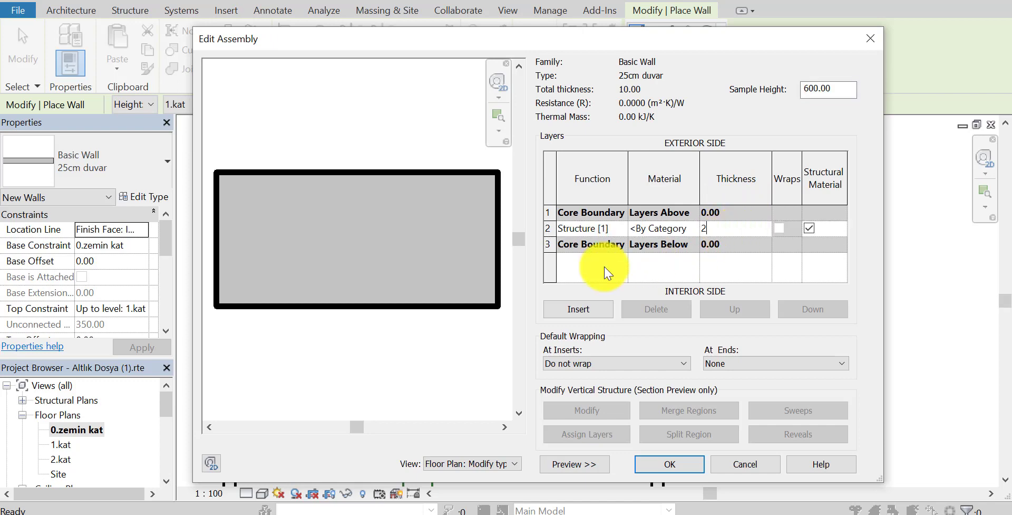
pyautogui.write('5')
pyautogui.press('Tab')
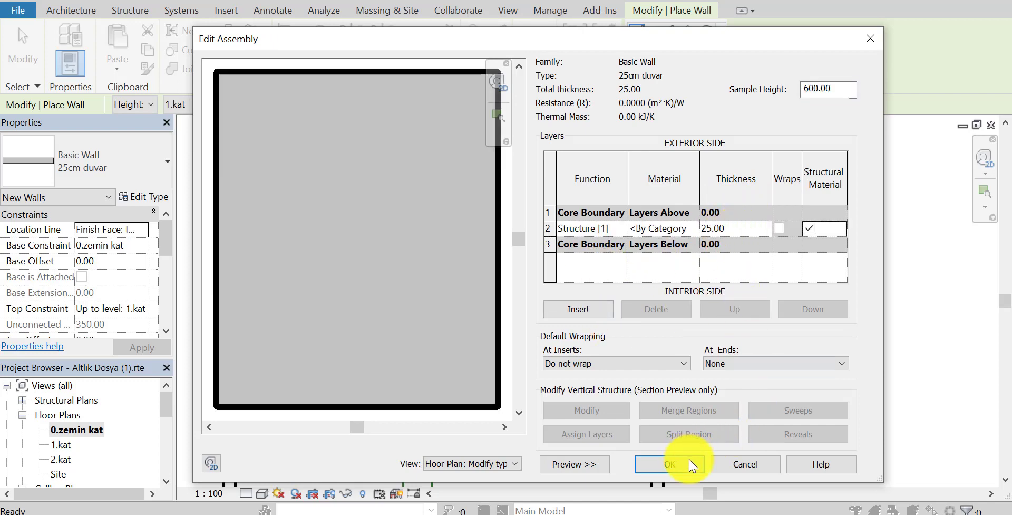
pyautogui.click(685, 466)
pyautogui.click(830, 463)
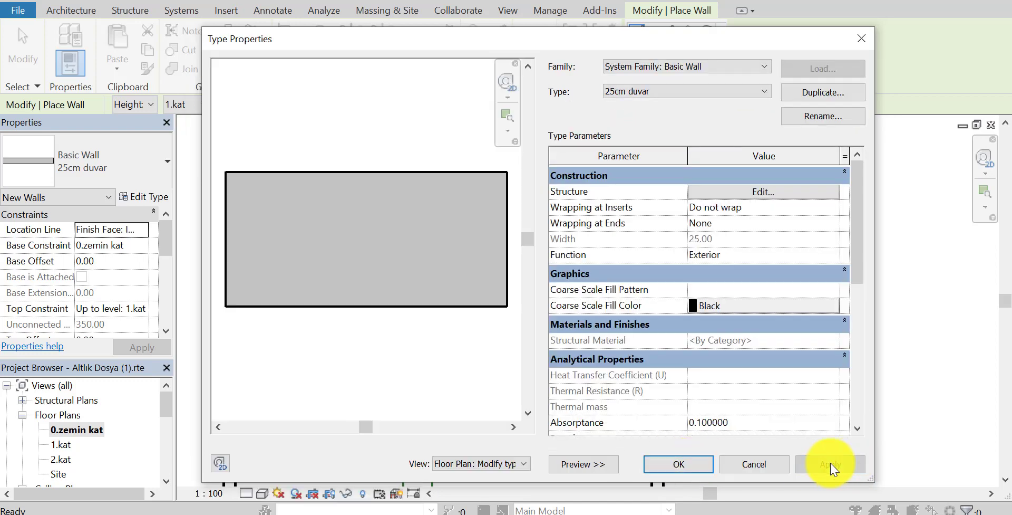
pyautogui.click(709, 465)
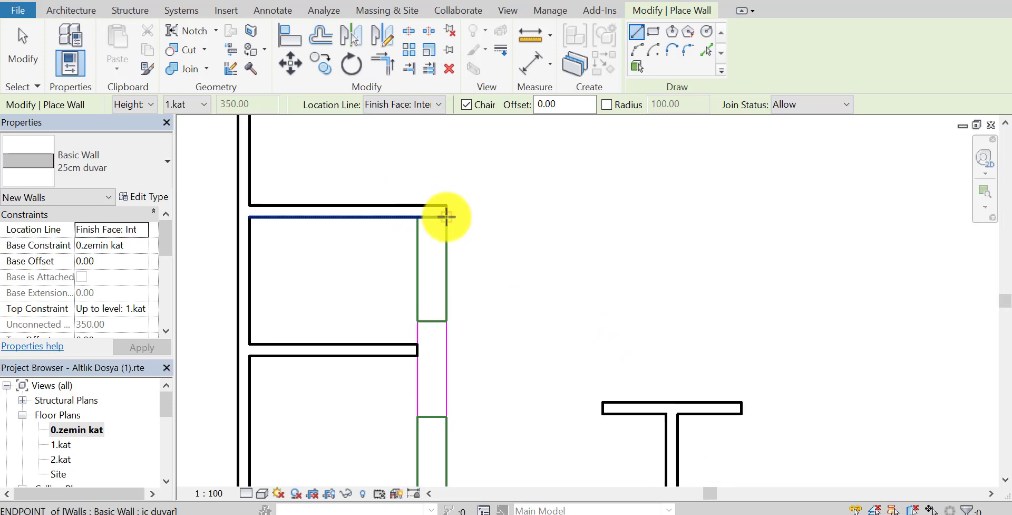
# Draw a vertical 25cm duvar wall from the upper cross wall's end down to the lower cross wall.
pyautogui.click(446, 216)
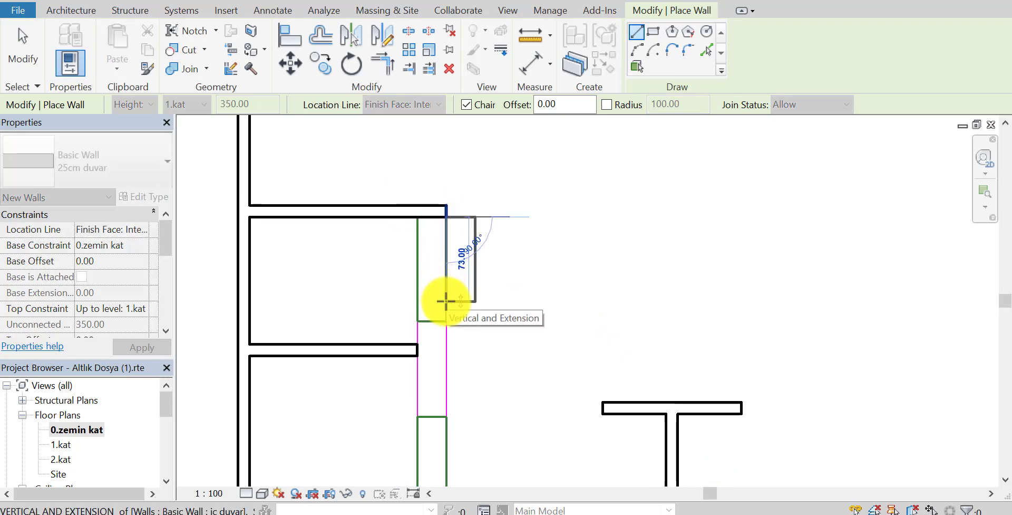
pyautogui.scroll(-1, 445, 399)
pyautogui.moveTo(448, 377); pyautogui.dragTo(447, 242, button='middle')
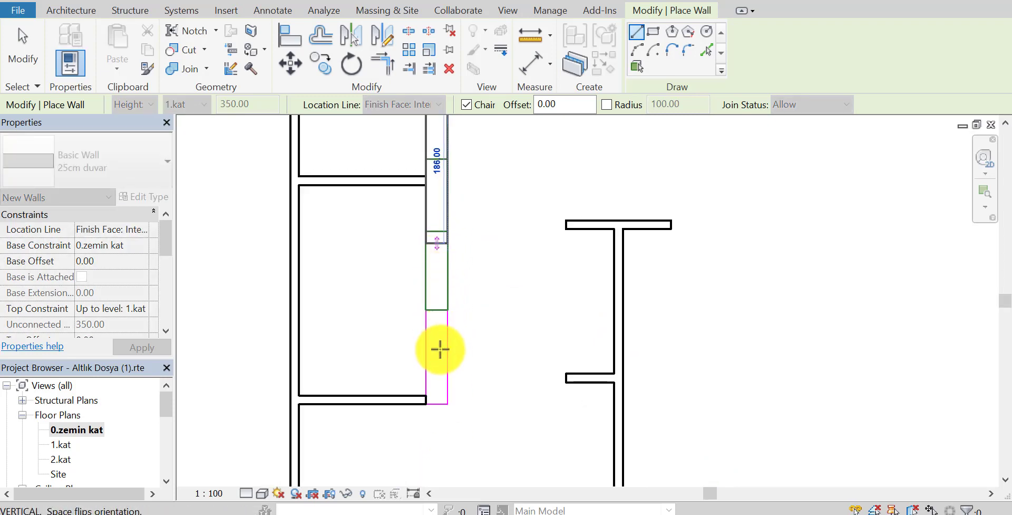
pyautogui.scroll(-1, 440, 349)
pyautogui.click(447, 384)
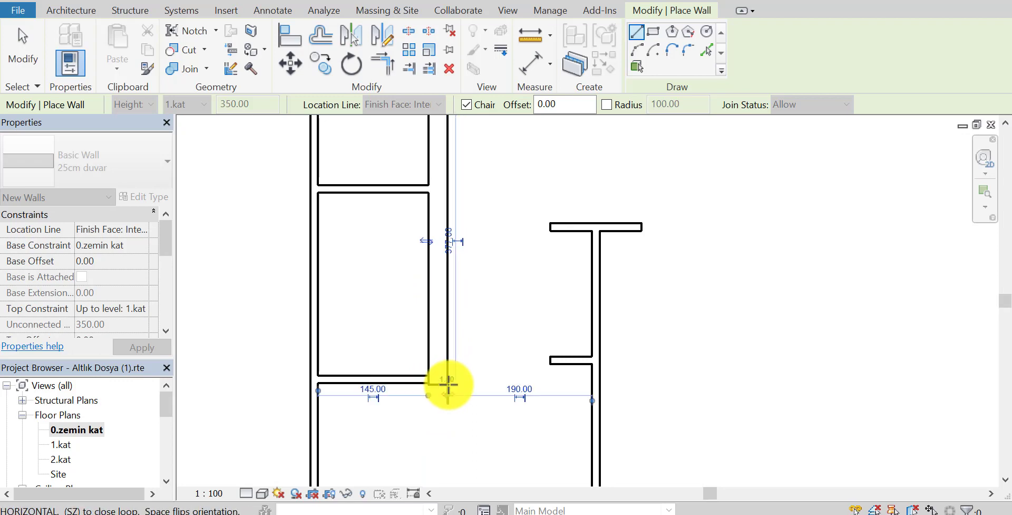
pyautogui.press('Escape')
pyautogui.press('Escape')
pyautogui.scroll(2, 452, 384)
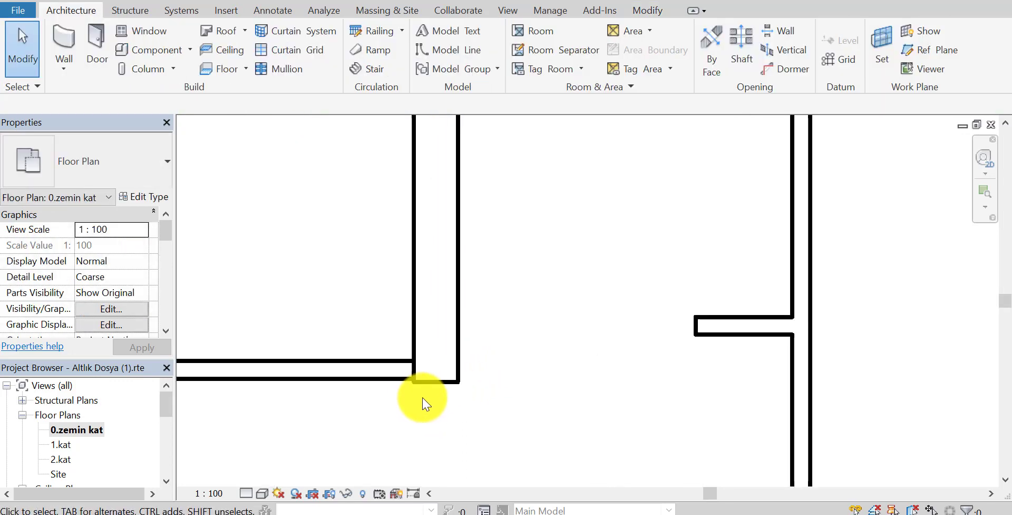
pyautogui.scroll(-1, 421, 402)
pyautogui.scroll(-1, 459, 409)
pyautogui.scroll(-1, 457, 408)
pyautogui.scroll(3, 452, 410)
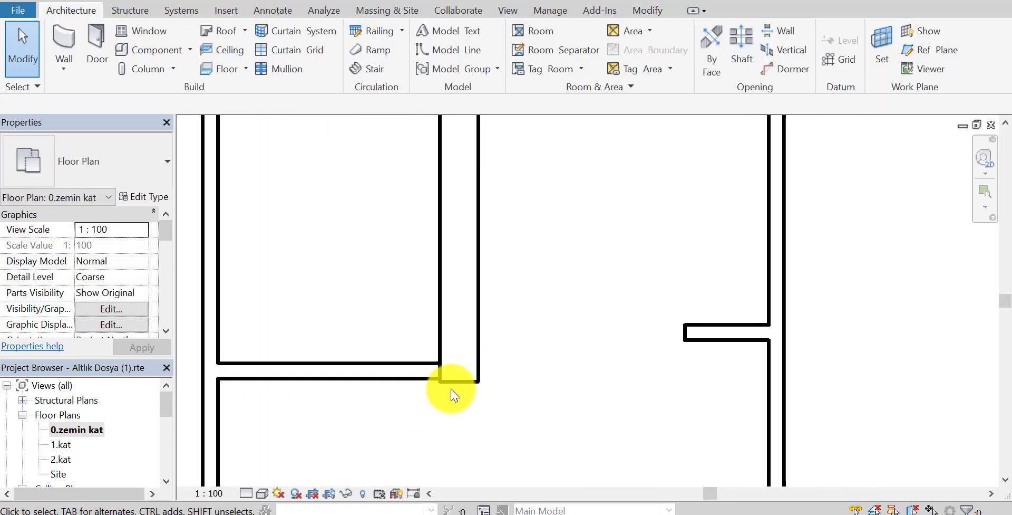
pyautogui.scroll(1, 448, 395)
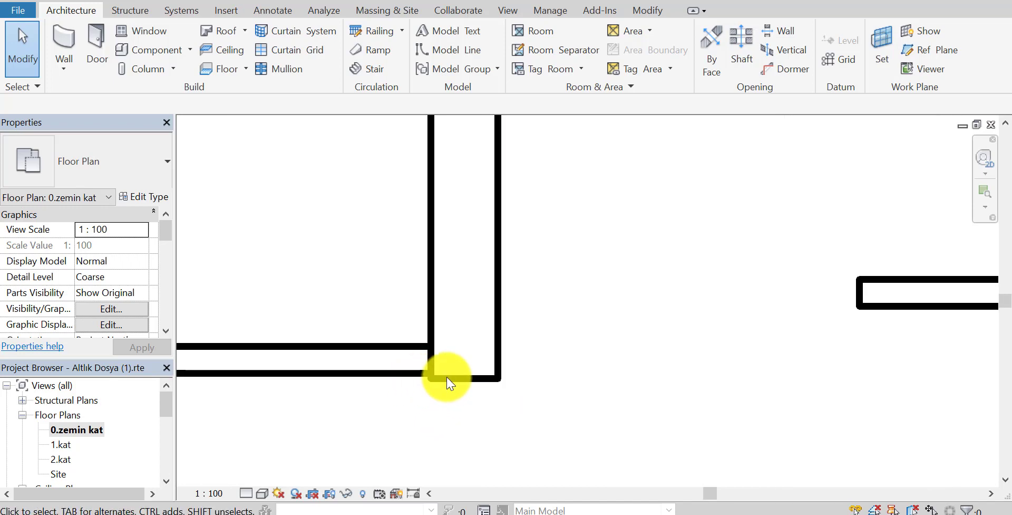
# Drag the new wall's lower end further down past the lower cross wall.
pyautogui.click(462, 377)
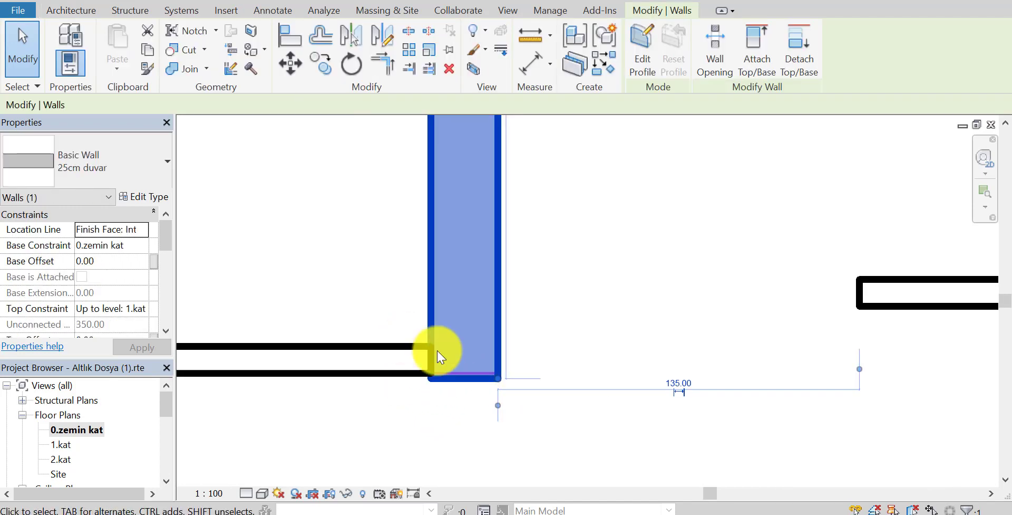
pyautogui.moveTo(438, 356)
pyautogui.mouseDown()
pyautogui.moveTo(504, 383)
pyautogui.moveTo(497, 373)
pyautogui.moveTo(501, 400)
pyautogui.mouseUp()
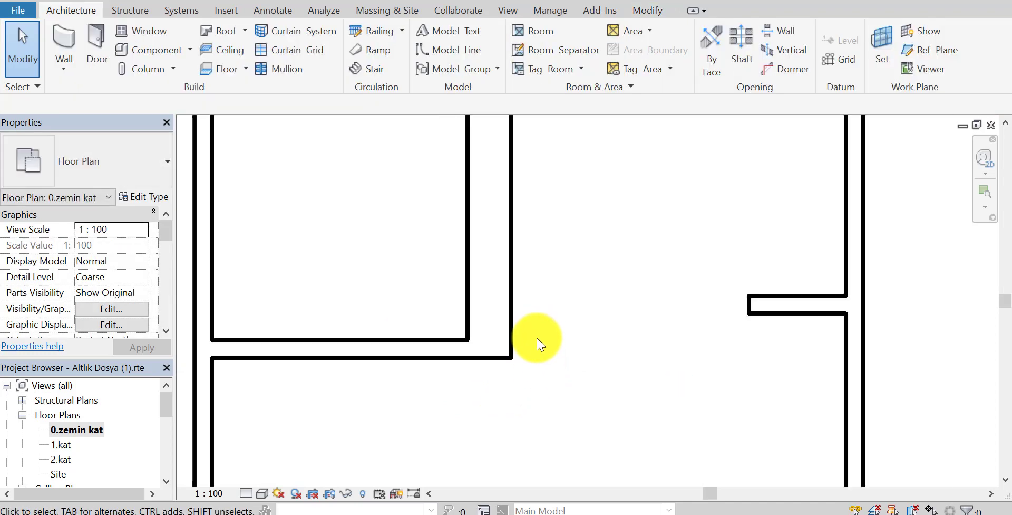
pyautogui.scroll(-2, 537, 345)
pyautogui.scroll(-2, 522, 337)
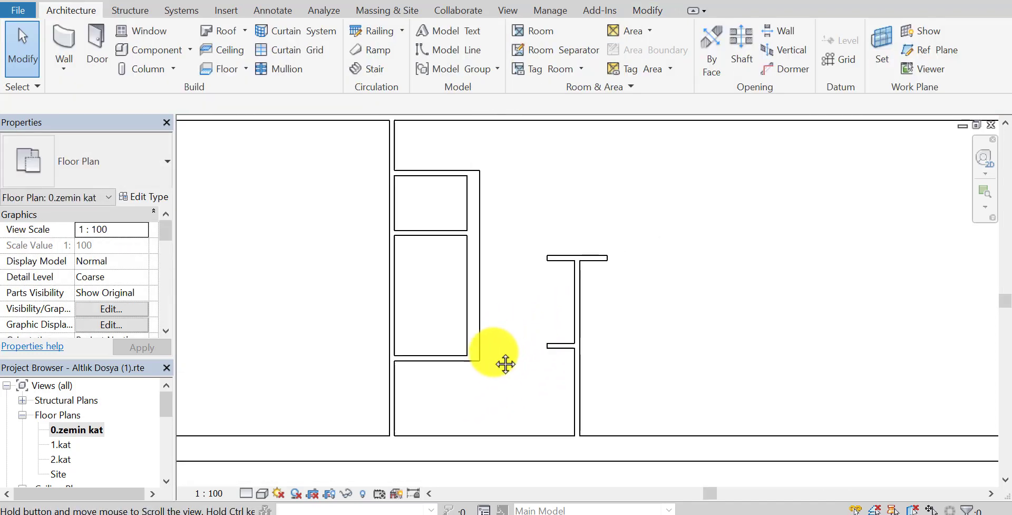
pyautogui.scroll(-2, 504, 364)
pyautogui.moveTo(491, 372)
pyautogui.mouseDown(button='middle')
pyautogui.moveTo(486, 333)
pyautogui.moveTo(470, 346)
pyautogui.mouseUp(button='middle')
pyautogui.scroll(2, 461, 342)
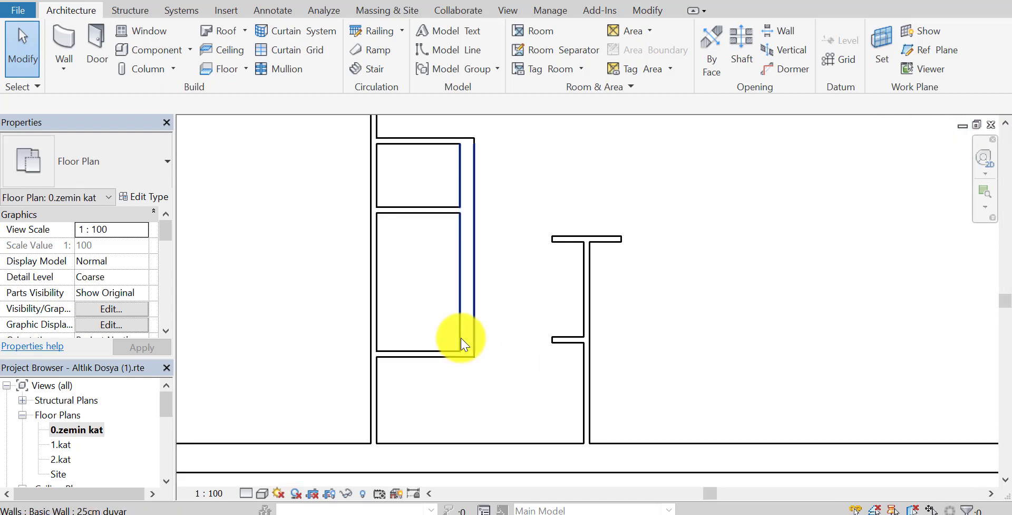
pyautogui.scroll(1, 477, 343)
pyautogui.click(481, 346)
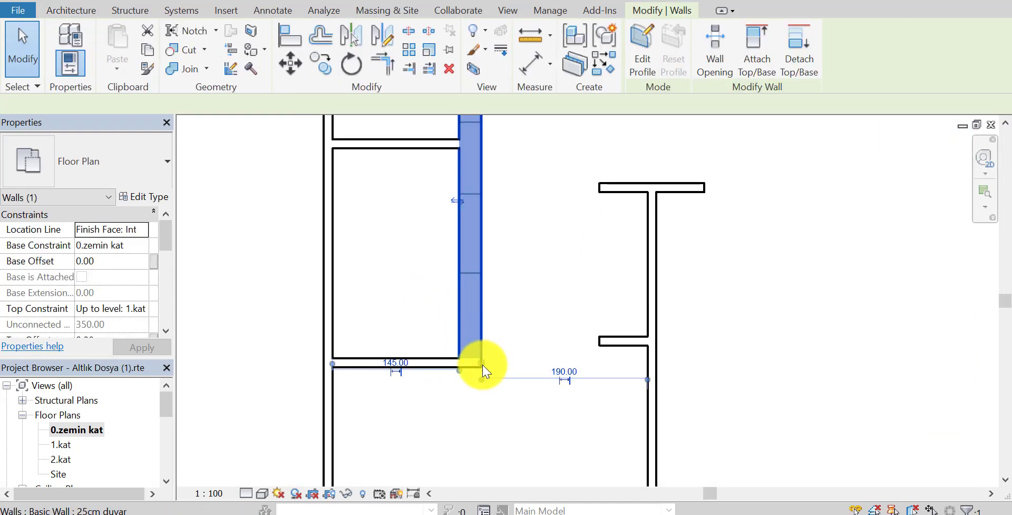
pyautogui.moveTo(482, 363); pyautogui.dragTo(489, 402)
# Shorten the vertical 25cm duvar wall above the lower cross wall, unjoining the elements.
pyautogui.click(517, 406)
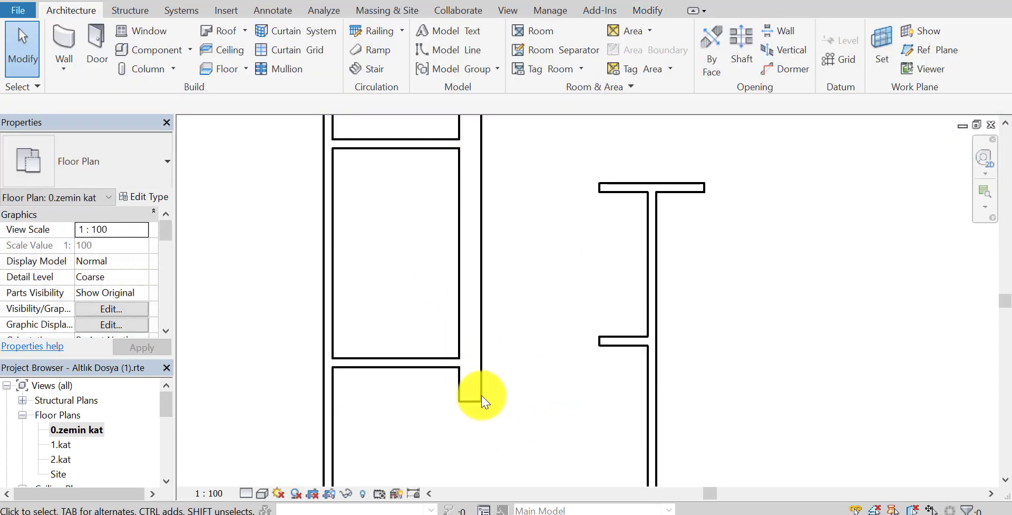
pyautogui.click(483, 396)
pyautogui.moveTo(482, 396); pyautogui.dragTo(507, 348)
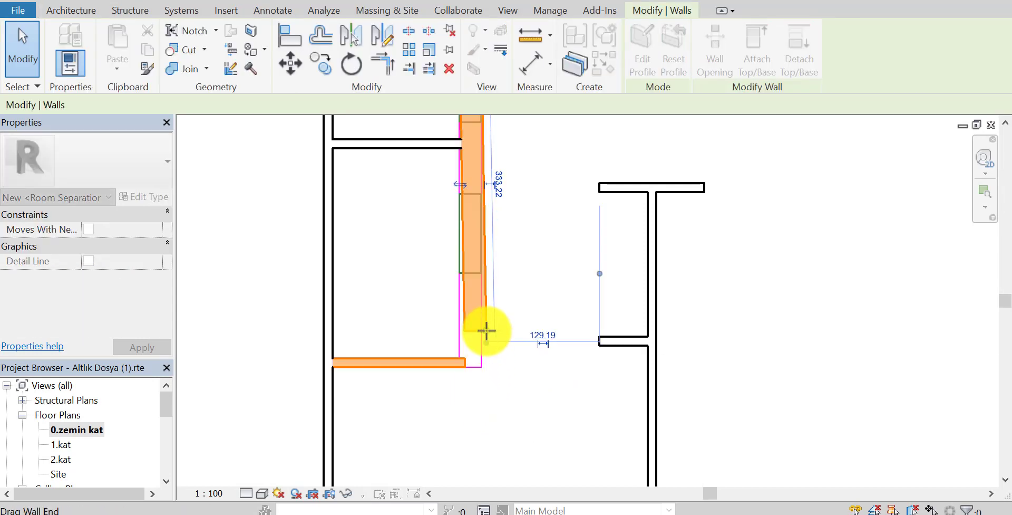
pyautogui.click(970, 498)
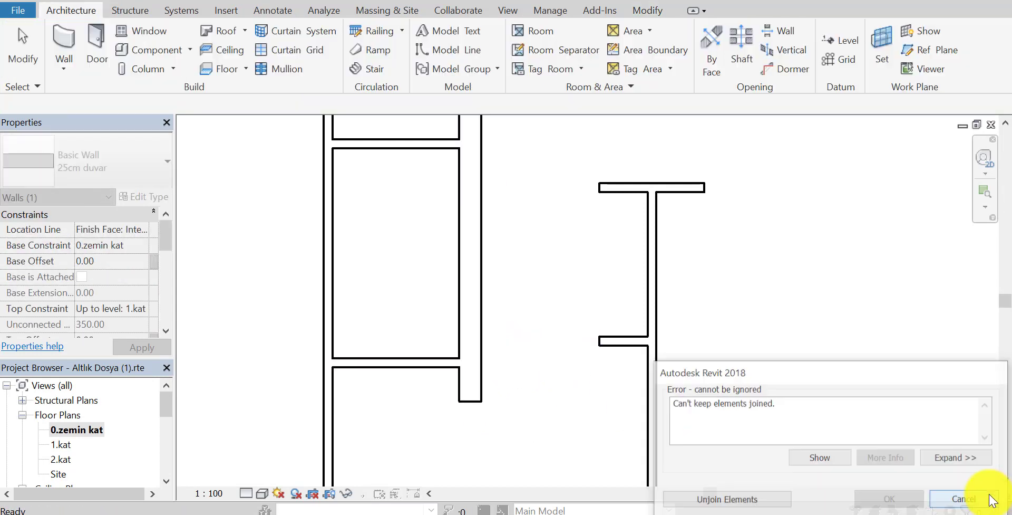
pyautogui.click(480, 400)
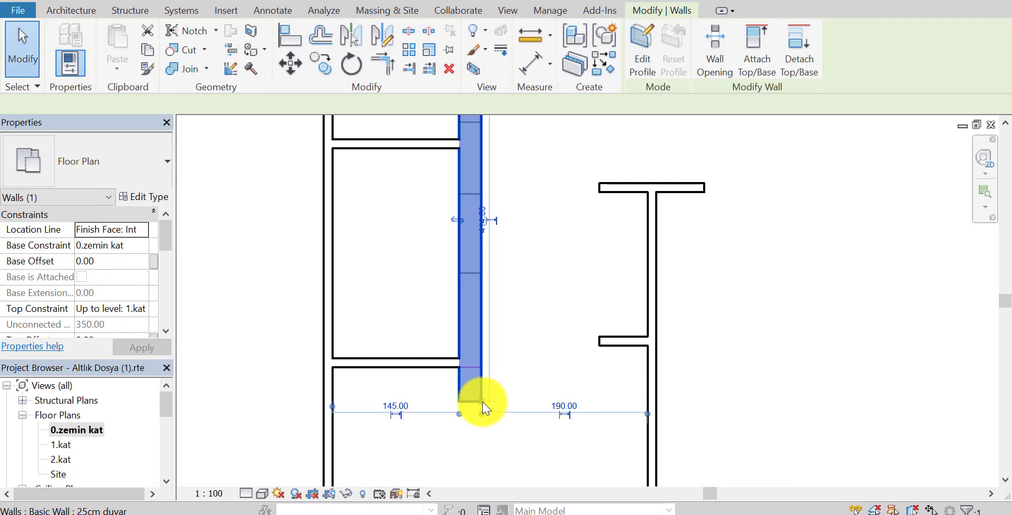
pyautogui.moveTo(481, 401); pyautogui.dragTo(482, 338)
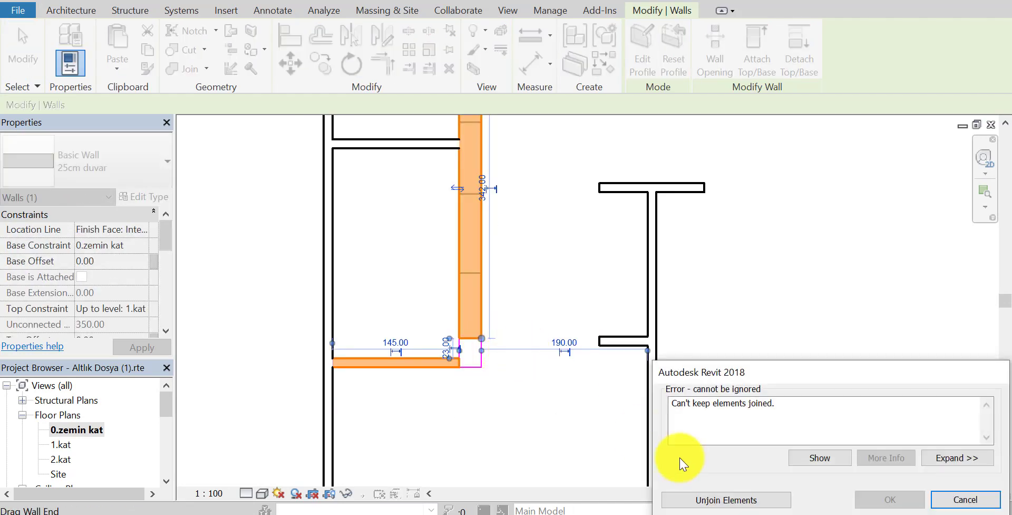
pyautogui.click(713, 499)
pyautogui.click(530, 387)
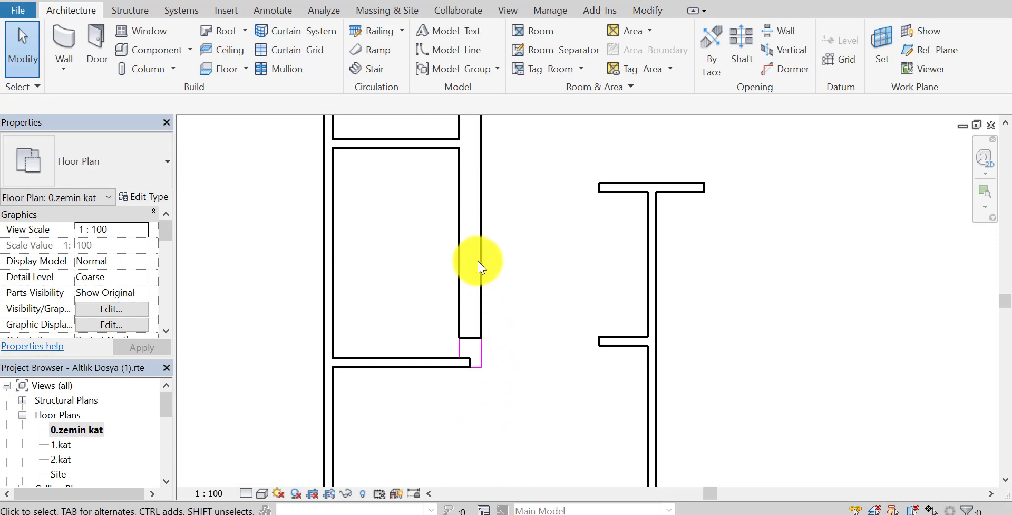
pyautogui.click(642, 14)
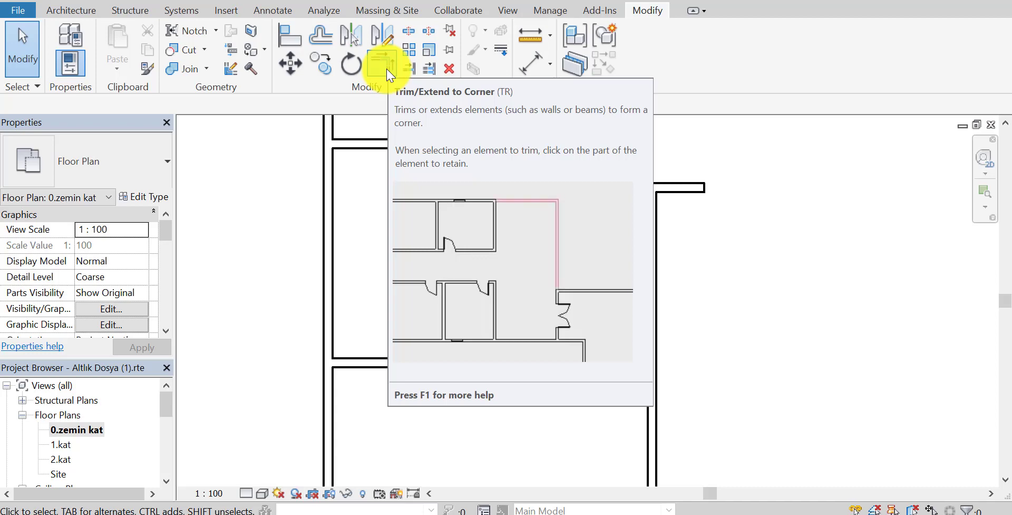
# Trim the lower cross wall and vertical 25cm duvar wall into a closed corner, then zoom out.
pyautogui.click(389, 75)
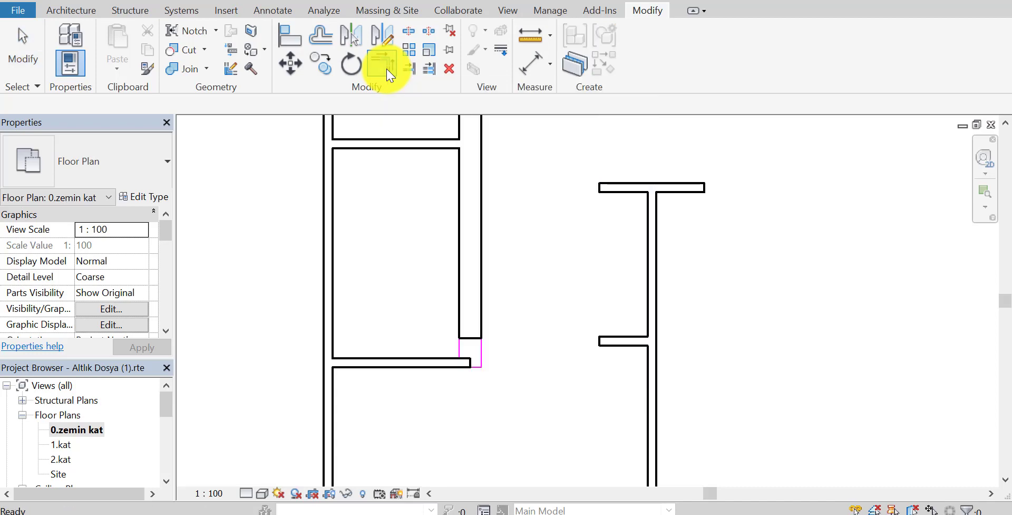
pyautogui.click(434, 356)
pyautogui.click(468, 340)
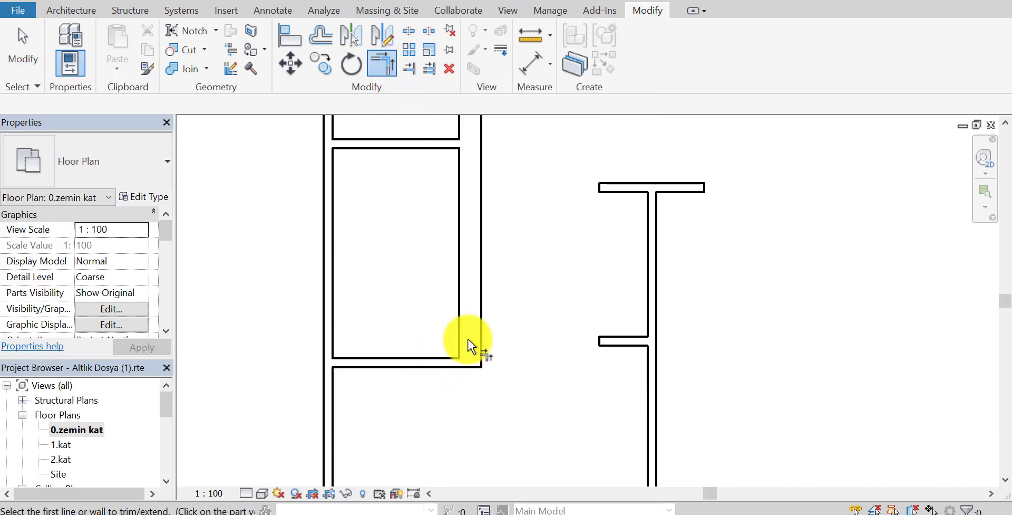
pyautogui.scroll(-2, 515, 336)
pyautogui.scroll(-2, 516, 335)
pyautogui.scroll(-2, 516, 335)
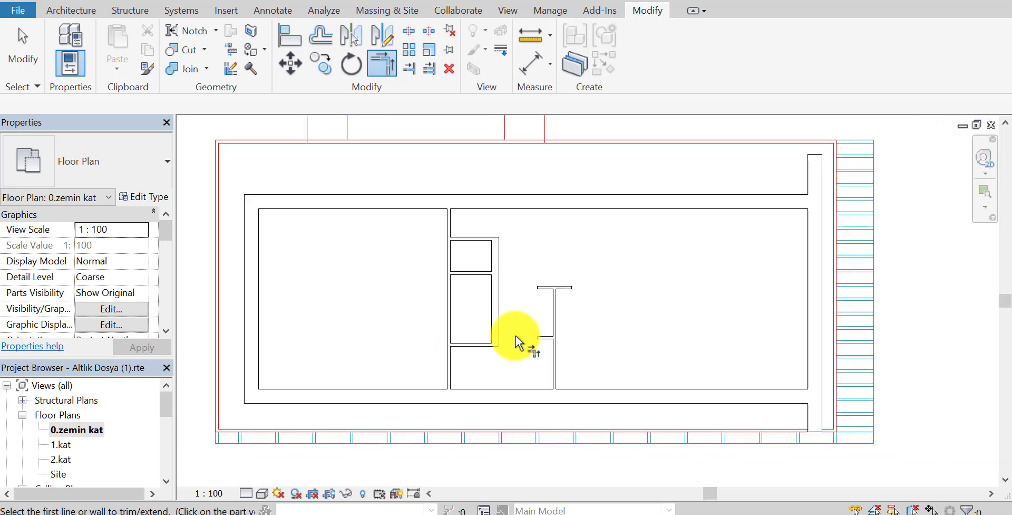
pyautogui.moveTo(516, 336); pyautogui.dragTo(475, 345, button='middle')
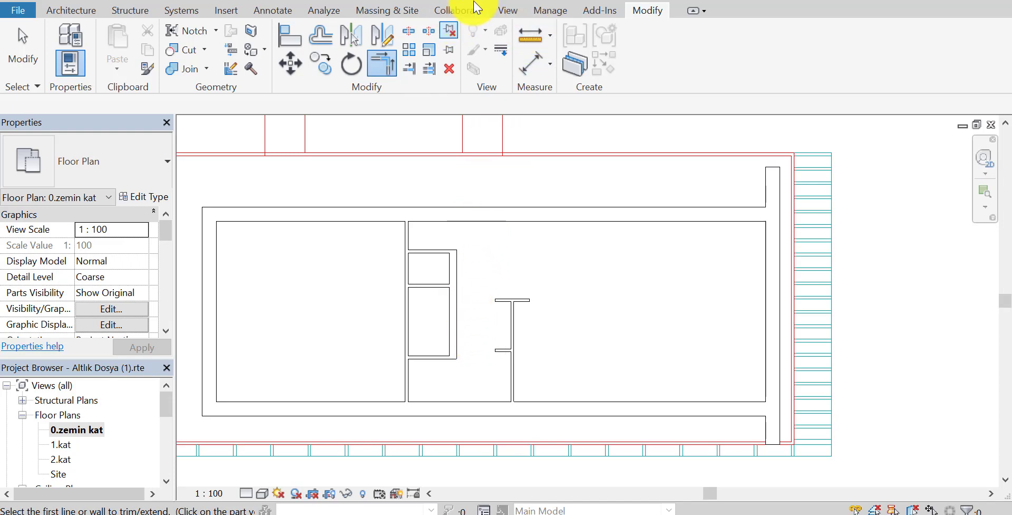
# Open the default 3D view and orbit around the building.
pyautogui.click(509, 11)
pyautogui.click(443, 39)
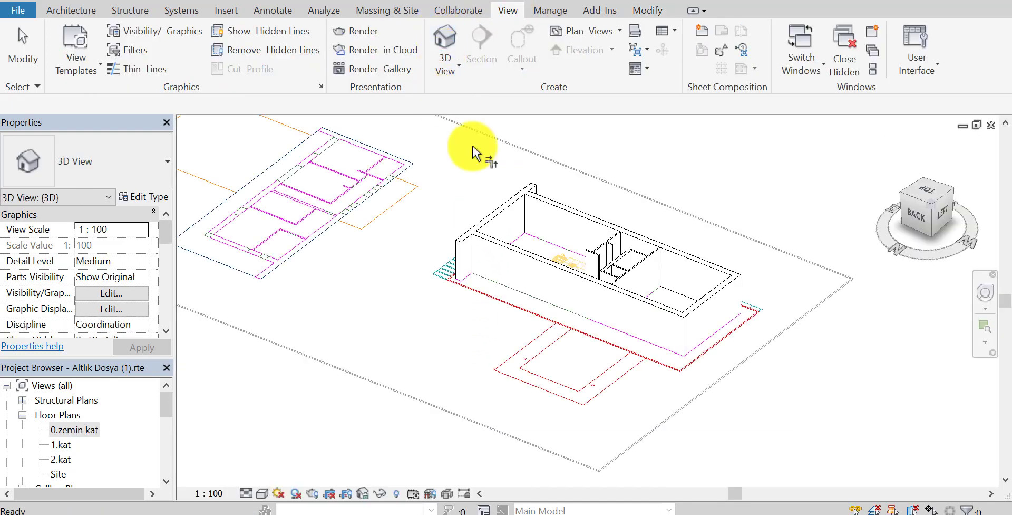
pyautogui.moveTo(679, 316)
pyautogui.mouseDown(button='middle')
pyautogui.moveTo(663, 323)
pyautogui.moveTo(662, 362)
pyautogui.mouseUp(button='middle')
pyautogui.scroll(2, 662, 361)
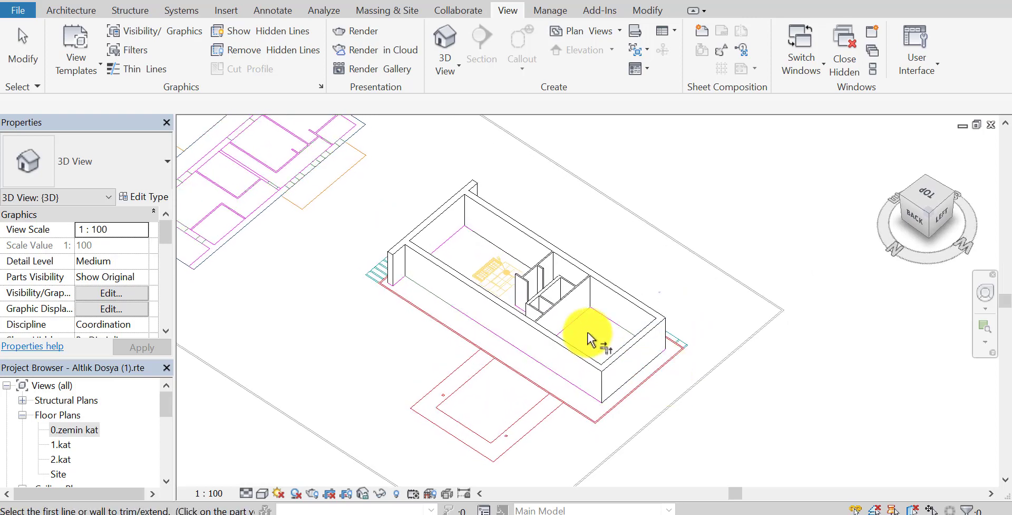
pyautogui.scroll(1, 595, 340)
pyautogui.moveTo(594, 340)
pyautogui.keyDown('shift'); pyautogui.mouseDown(button='middle')
pyautogui.moveTo(574, 296)
pyautogui.moveTo(427, 292)
pyautogui.moveTo(590, 307)
pyautogui.moveTo(602, 332)
pyautogui.moveTo(592, 323)
pyautogui.moveTo(612, 330)
pyautogui.moveTo(583, 346)
pyautogui.moveTo(606, 309)
pyautogui.mouseUp(button='middle'); pyautogui.keyUp('shift')
pyautogui.press('t')
pyautogui.press('r')
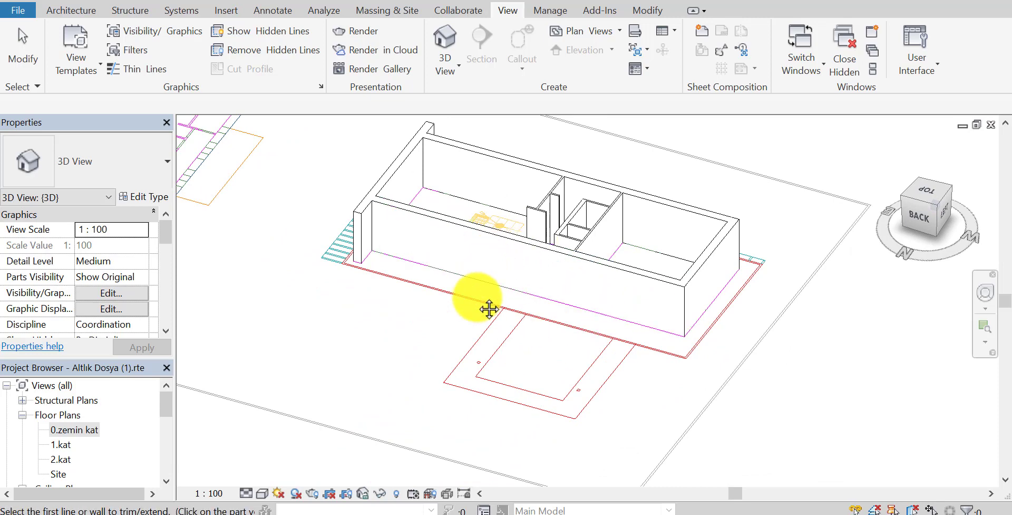
pyautogui.keyDown('shift'); pyautogui.moveTo(489, 305); pyautogui.dragTo(430, 294, button='middle'); pyautogui.keyUp('shift')
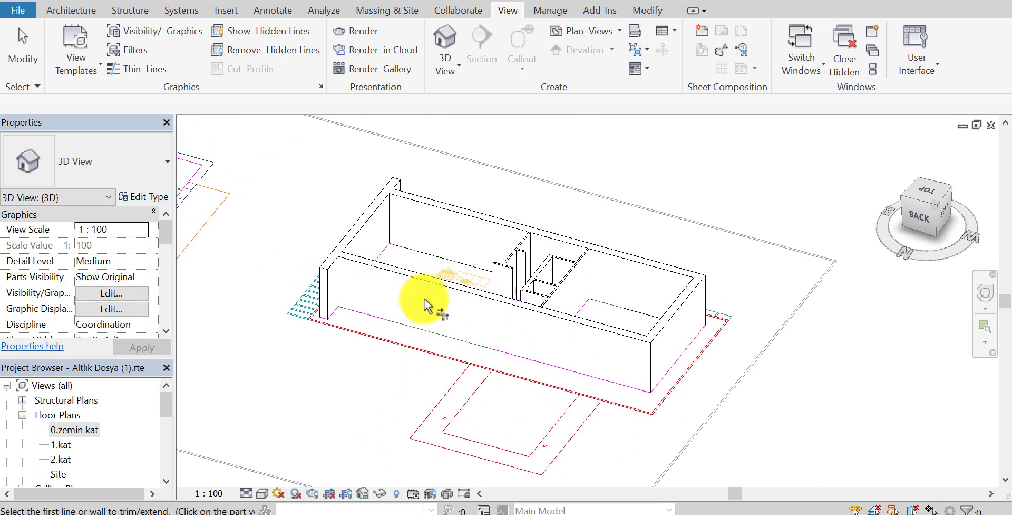
# Switch the 3D view's visual style to Shaded and look at another side of the model.
pyautogui.click(261, 493)
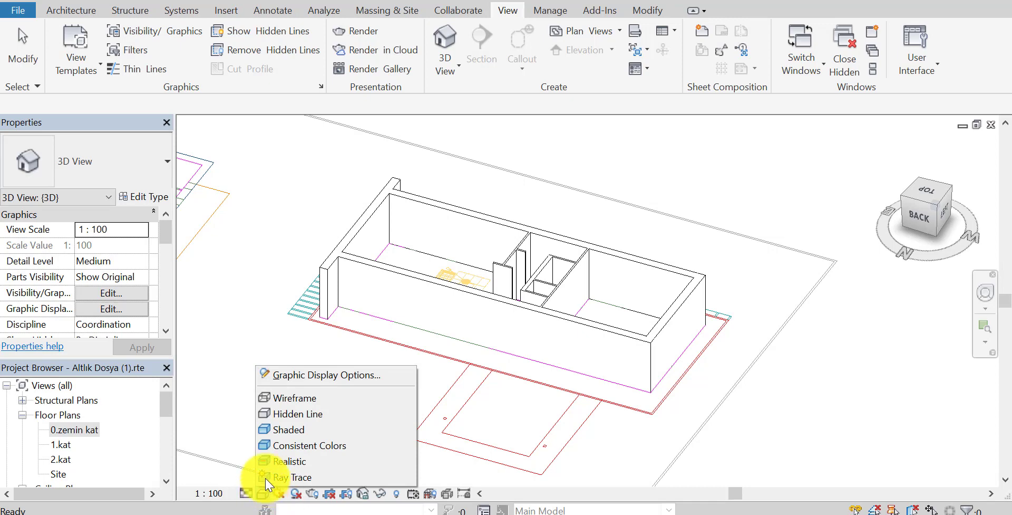
pyautogui.click(289, 430)
pyautogui.moveTo(453, 403); pyautogui.dragTo(530, 416, button='middle')
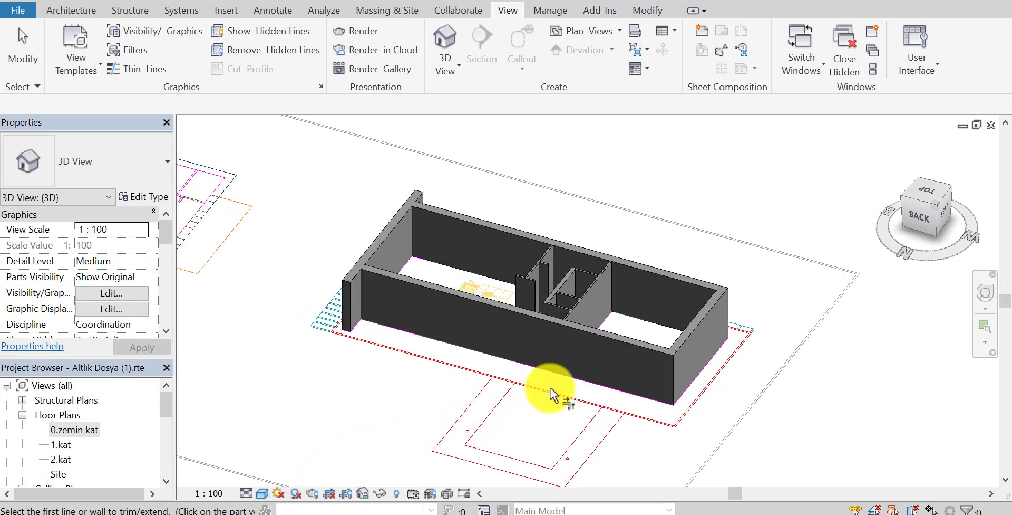
pyautogui.moveTo(576, 388)
pyautogui.keyDown('shift'); pyautogui.mouseDown(button='middle')
pyautogui.moveTo(457, 275)
pyautogui.moveTo(545, 333)
pyautogui.mouseUp(button='middle'); pyautogui.keyUp('shift')
pyautogui.keyDown('shift'); pyautogui.moveTo(585, 375); pyautogui.dragTo(582, 385, button='middle'); pyautogui.keyUp('shift')
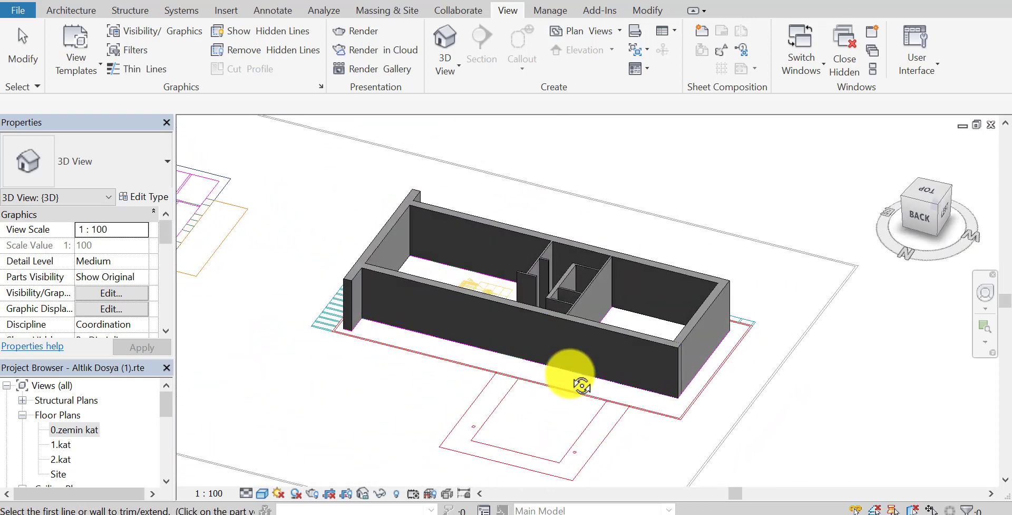
pyautogui.moveTo(521, 367)
pyautogui.mouseDown(button='middle')
pyautogui.moveTo(536, 392)
pyautogui.moveTo(580, 371)
pyautogui.moveTo(587, 423)
pyautogui.moveTo(509, 384)
pyautogui.moveTo(658, 360)
pyautogui.moveTo(576, 362)
pyautogui.mouseUp(button='middle')
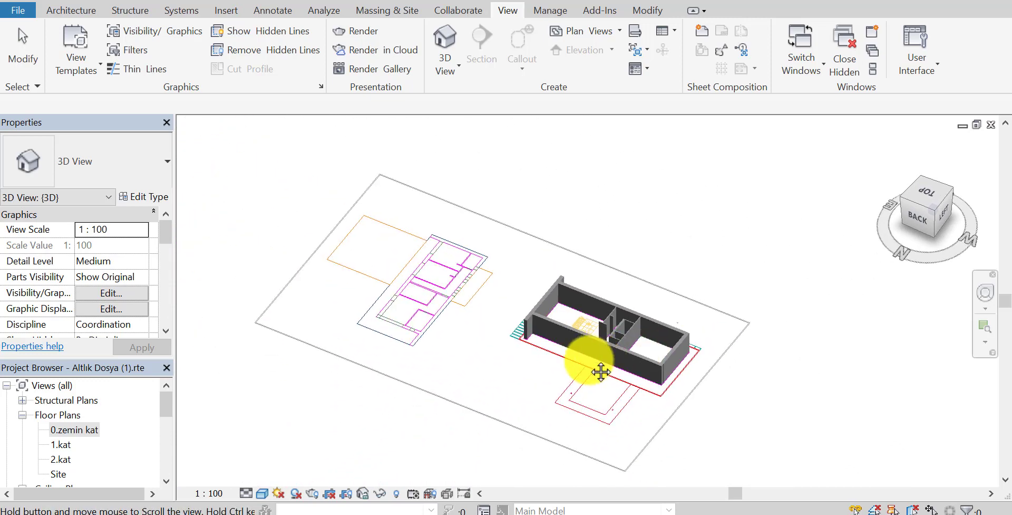
pyautogui.scroll(-2, 515, 350)
pyautogui.moveTo(515, 350)
pyautogui.mouseDown(button='middle')
pyautogui.moveTo(604, 350)
pyautogui.moveTo(538, 375)
pyautogui.mouseUp(button='middle')
pyautogui.scroll(2, 538, 375)
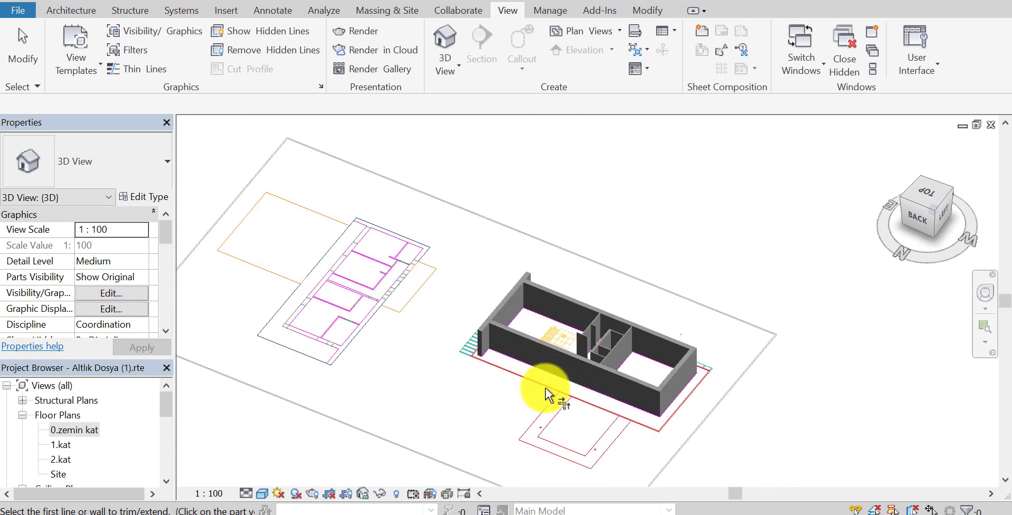
# Orbit and zoom around the shaded building to inspect the walls and partitions from above.
pyautogui.moveTo(551, 406)
pyautogui.keyDown('shift'); pyautogui.mouseDown(button='middle')
pyautogui.moveTo(570, 400)
pyautogui.moveTo(482, 351)
pyautogui.moveTo(588, 391)
pyautogui.moveTo(553, 377)
pyautogui.mouseUp(button='middle'); pyautogui.keyUp('shift')
pyautogui.scroll(1, 486, 355)
pyautogui.moveTo(486, 355); pyautogui.dragTo(429, 361, button='middle')
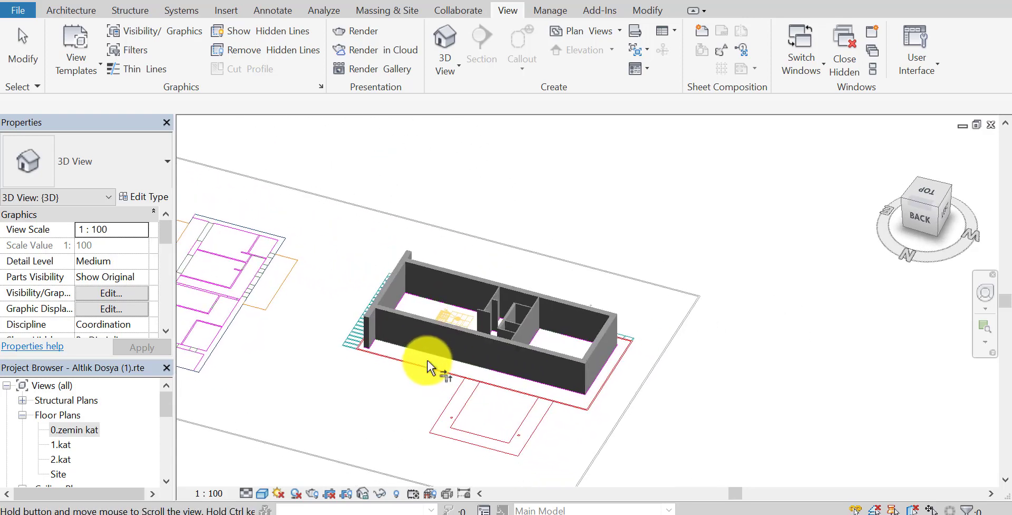
pyautogui.scroll(1, 504, 335)
pyautogui.scroll(-1, 616, 279)
pyautogui.moveTo(503, 334)
pyautogui.mouseDown(button='middle')
pyautogui.moveTo(616, 278)
pyautogui.moveTo(625, 351)
pyautogui.moveTo(540, 336)
pyautogui.mouseUp(button='middle')
pyautogui.moveTo(528, 375); pyautogui.dragTo(527, 416, button='middle')
pyautogui.scroll(1, 547, 377)
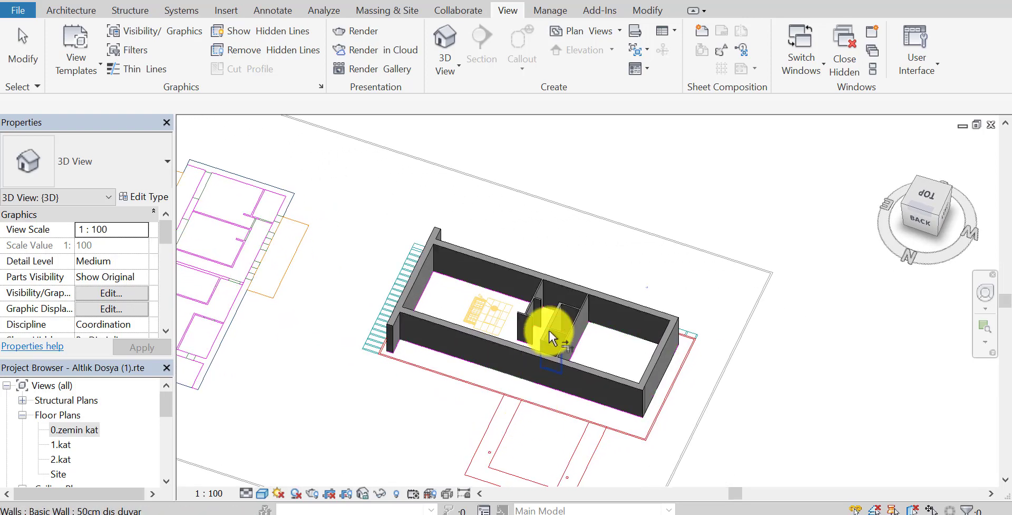
pyautogui.scroll(1, 639, 364)
pyautogui.scroll(-1, 653, 369)
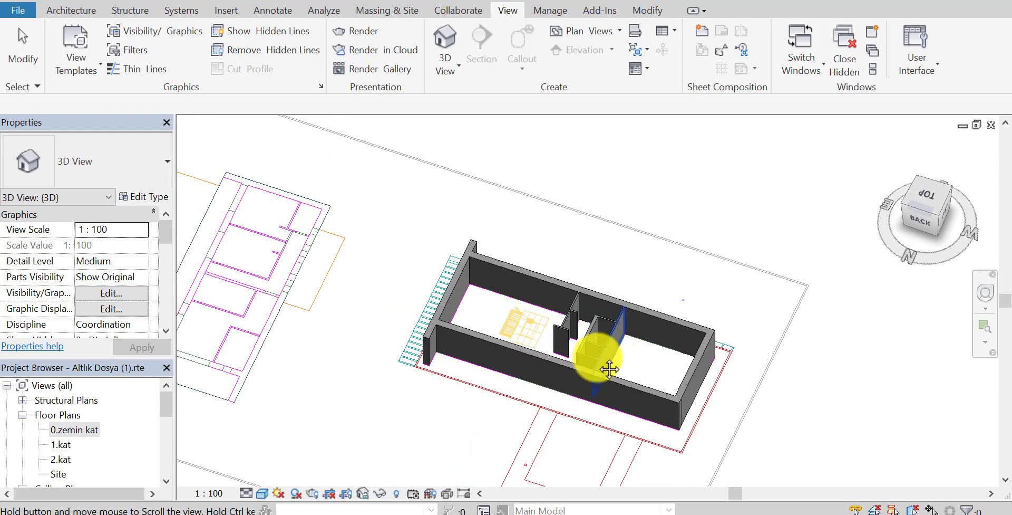
pyautogui.scroll(-2, 580, 359)
pyautogui.keyDown('shift'); pyautogui.moveTo(524, 365); pyautogui.dragTo(626, 305, button='middle'); pyautogui.keyUp('shift')
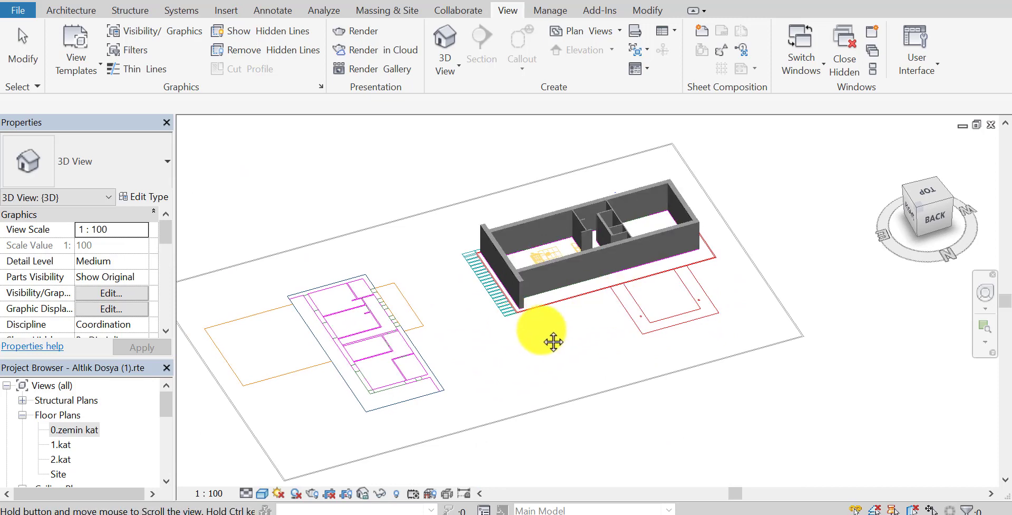
pyautogui.moveTo(552, 339)
pyautogui.keyDown('shift'); pyautogui.mouseDown(button='middle')
pyautogui.moveTo(565, 350)
pyautogui.moveTo(592, 339)
pyautogui.moveTo(583, 357)
pyautogui.moveTo(540, 374)
pyautogui.mouseUp(button='middle'); pyautogui.keyUp('shift')
pyautogui.press('t')
pyautogui.press('r')
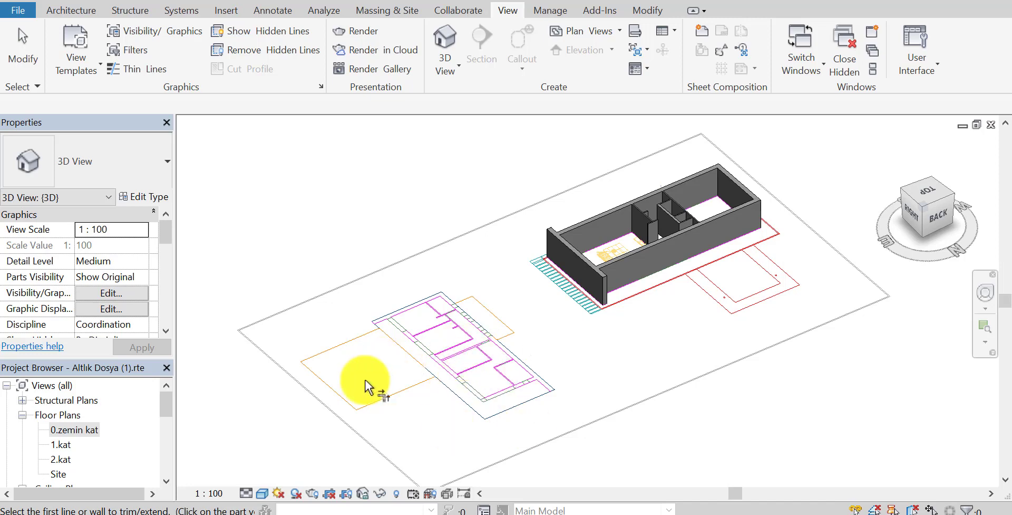
# Open the 1.kat floor plan and centre the whole BİRİNCİ KAT first-floor drawing in view.
pyautogui.doubleClick(60, 444)
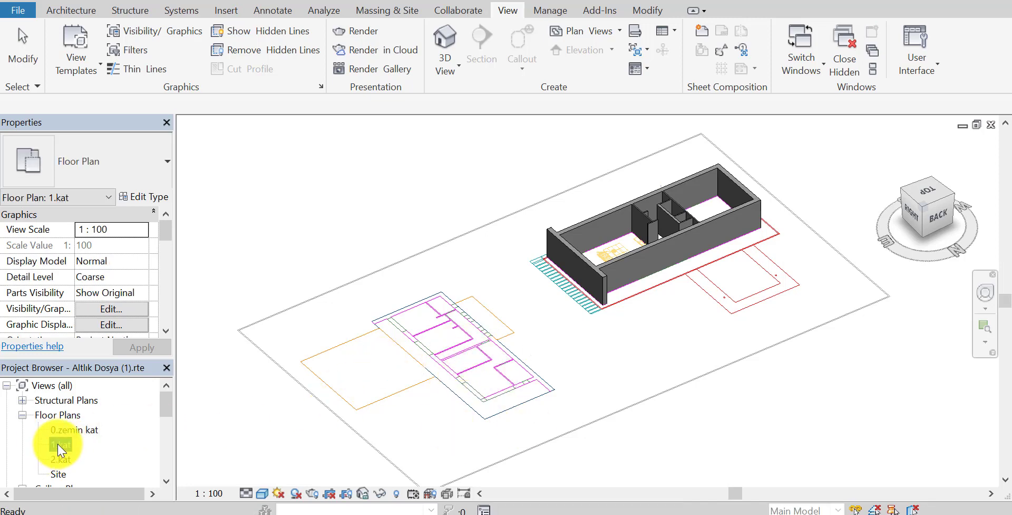
pyautogui.scroll(-2, 440, 348)
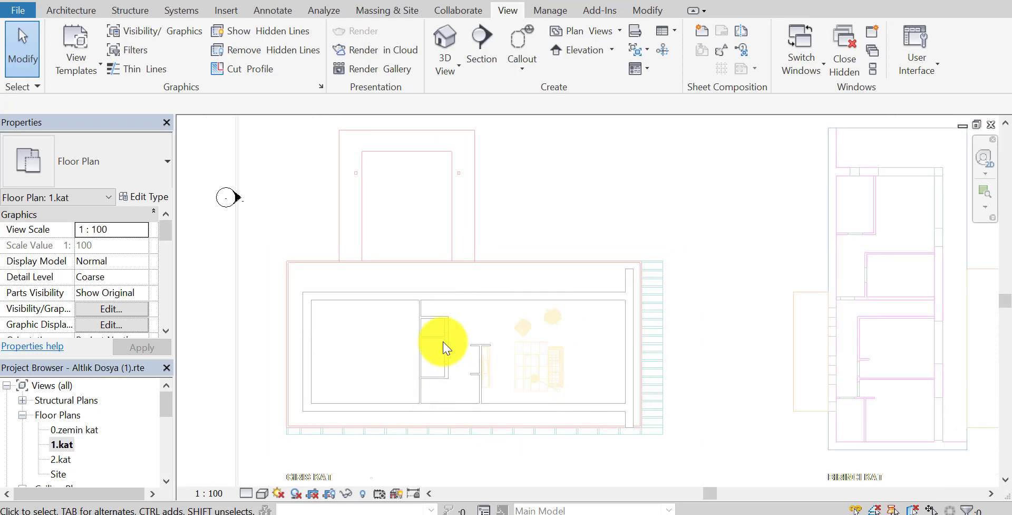
pyautogui.moveTo(443, 343); pyautogui.dragTo(418, 316, button='middle')
pyautogui.scroll(-1, 452, 349)
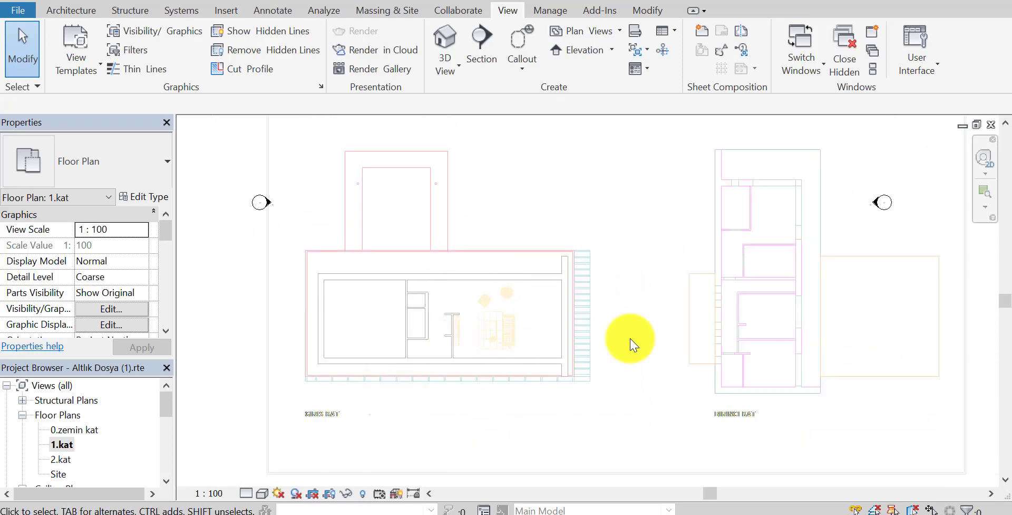
pyautogui.moveTo(628, 343); pyautogui.dragTo(406, 339, button='middle')
pyautogui.moveTo(524, 293); pyautogui.dragTo(589, 298, button='middle')
pyautogui.scroll(2, 527, 436)
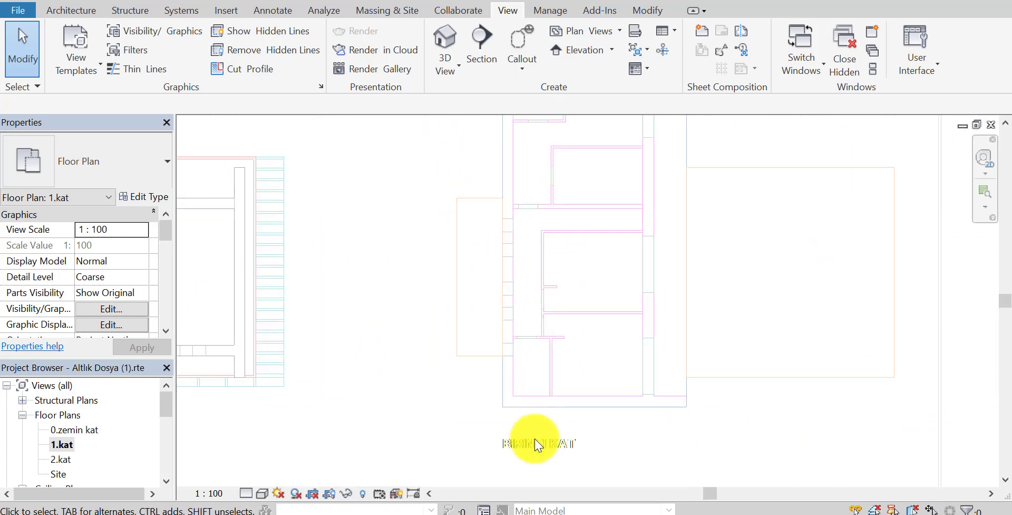
pyautogui.scroll(2, 546, 451)
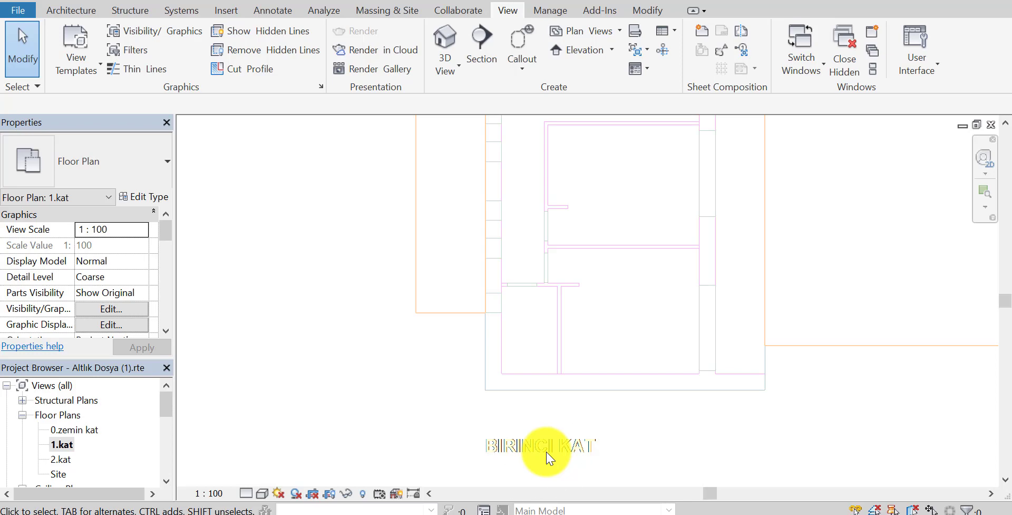
pyautogui.scroll(-2, 547, 458)
pyautogui.moveTo(543, 458); pyautogui.dragTo(583, 356, button='middle')
pyautogui.scroll(-1, 474, 366)
pyautogui.moveTo(474, 366); pyautogui.dragTo(490, 346, button='middle')
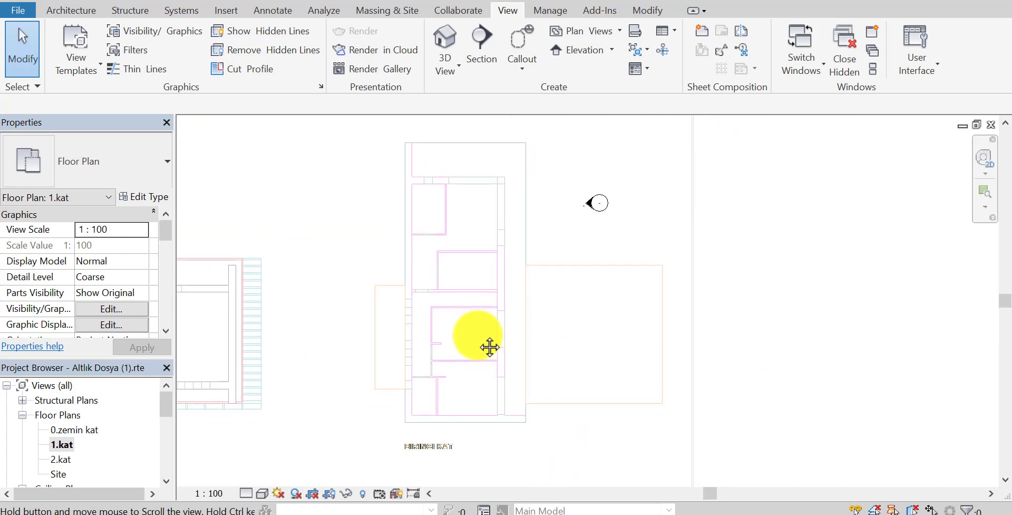
pyautogui.moveTo(431, 318); pyautogui.dragTo(441, 323, button='middle')
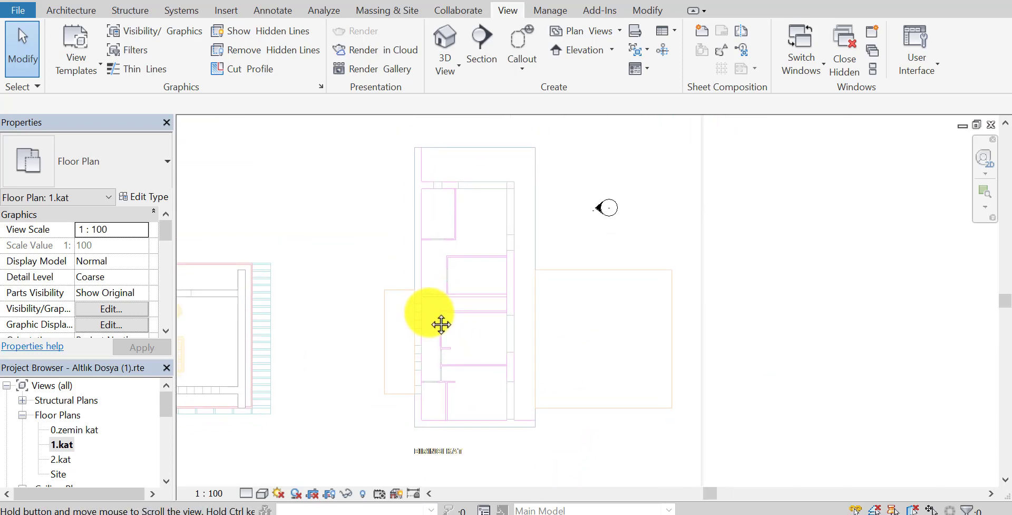
pyautogui.click(68, 16)
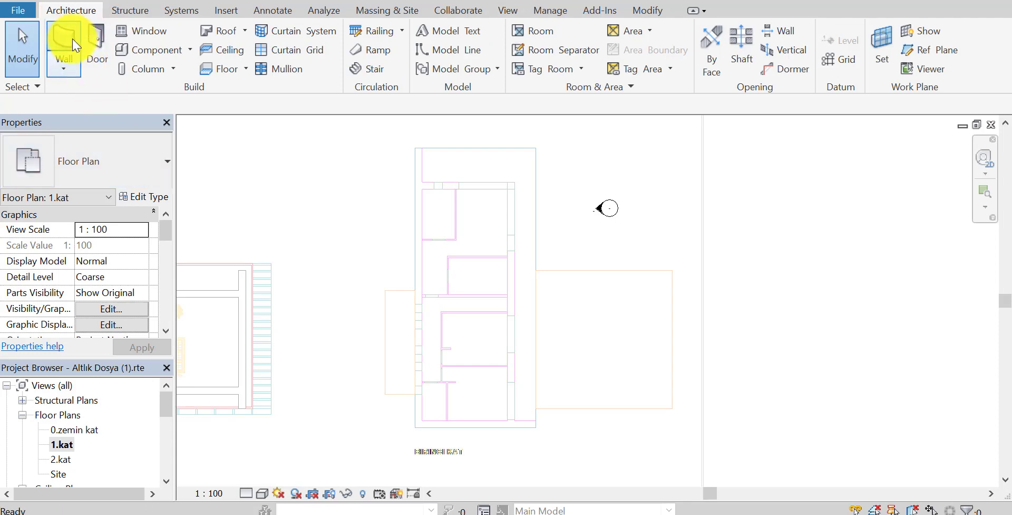
# Start the Wall tool and choose the 20cm dış duvar wall type.
pyautogui.click(78, 70)
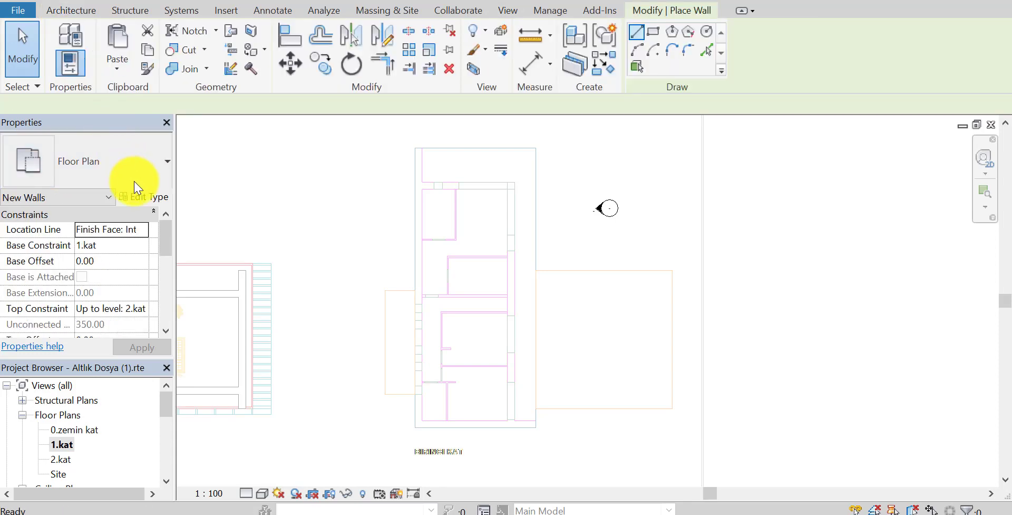
pyautogui.click(160, 169)
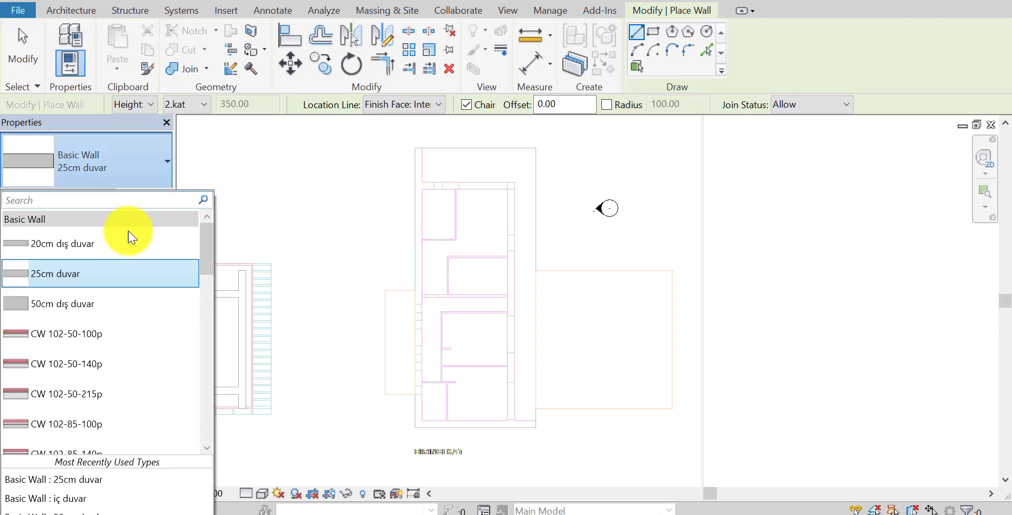
pyautogui.scroll(-2, 137, 372)
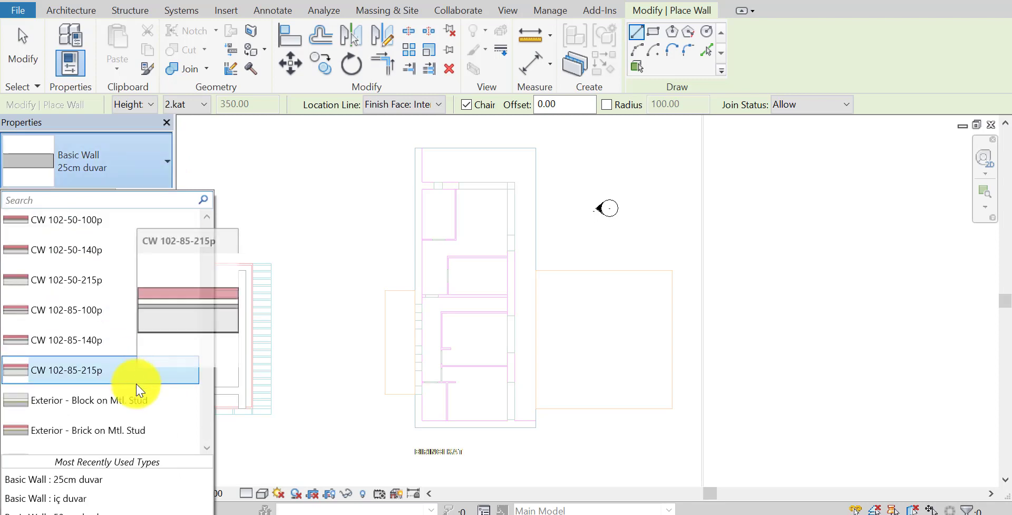
pyautogui.scroll(-3, 136, 385)
pyautogui.scroll(-1, 138, 399)
pyautogui.scroll(-2, 138, 402)
pyautogui.scroll(-2, 138, 404)
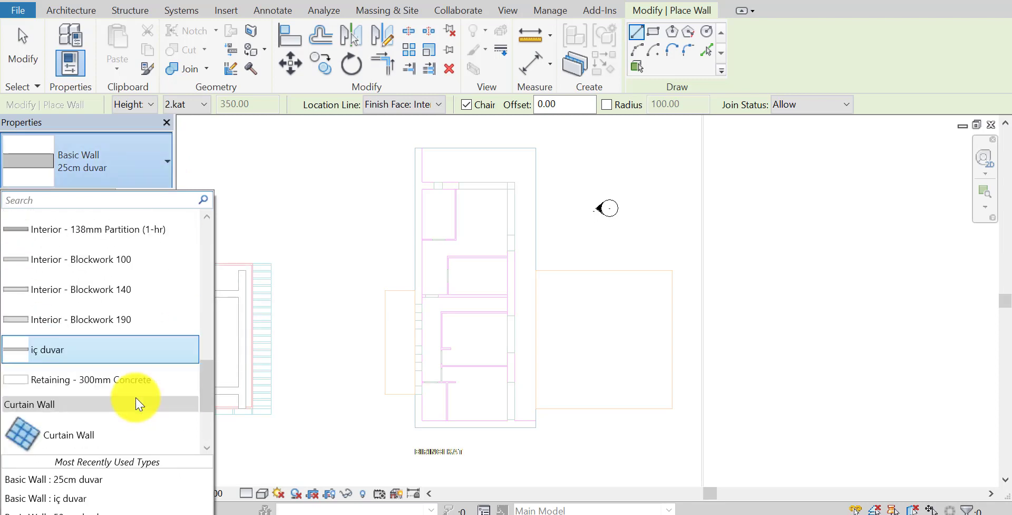
pyautogui.scroll(3, 153, 364)
pyautogui.scroll(4, 154, 296)
pyautogui.scroll(4, 153, 287)
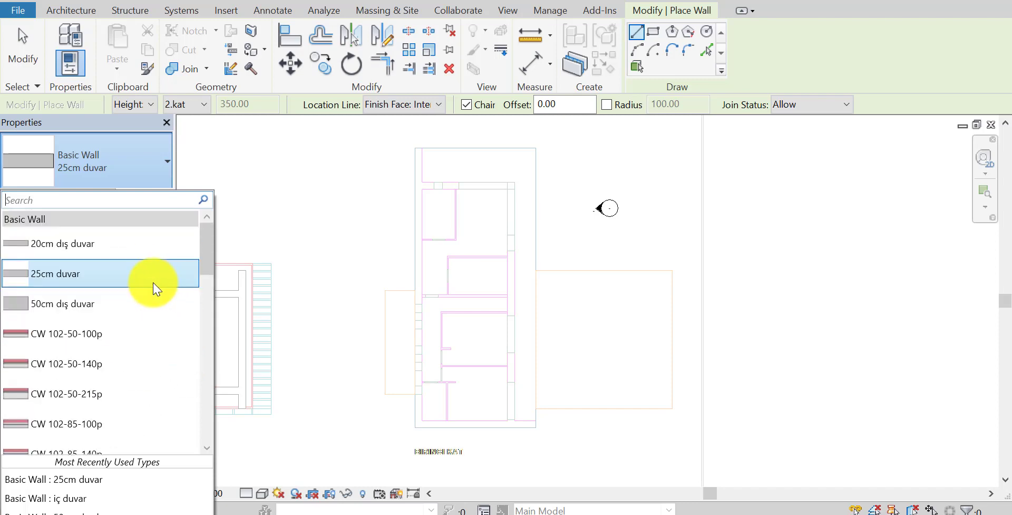
pyautogui.click(102, 255)
pyautogui.scroll(2, 442, 234)
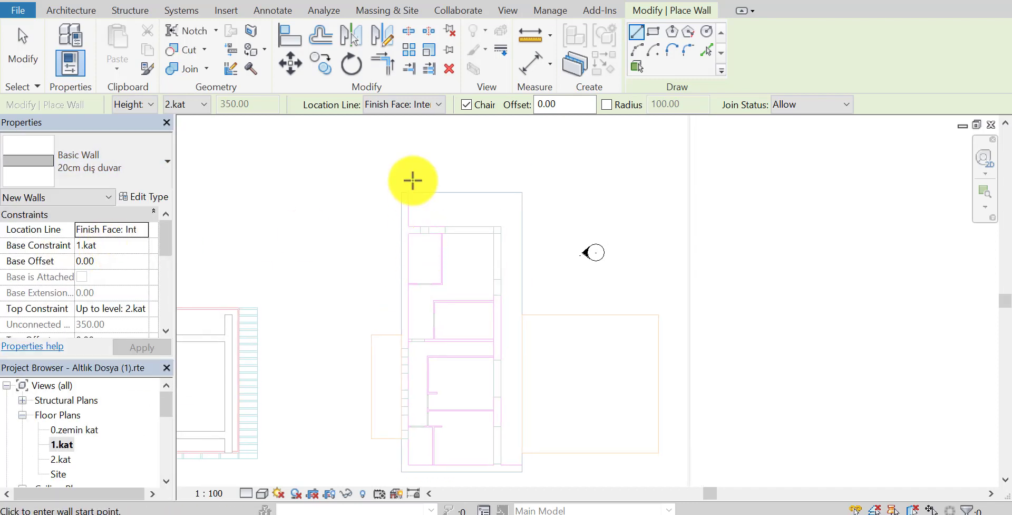
pyautogui.scroll(2, 412, 185)
pyautogui.scroll(1, 412, 188)
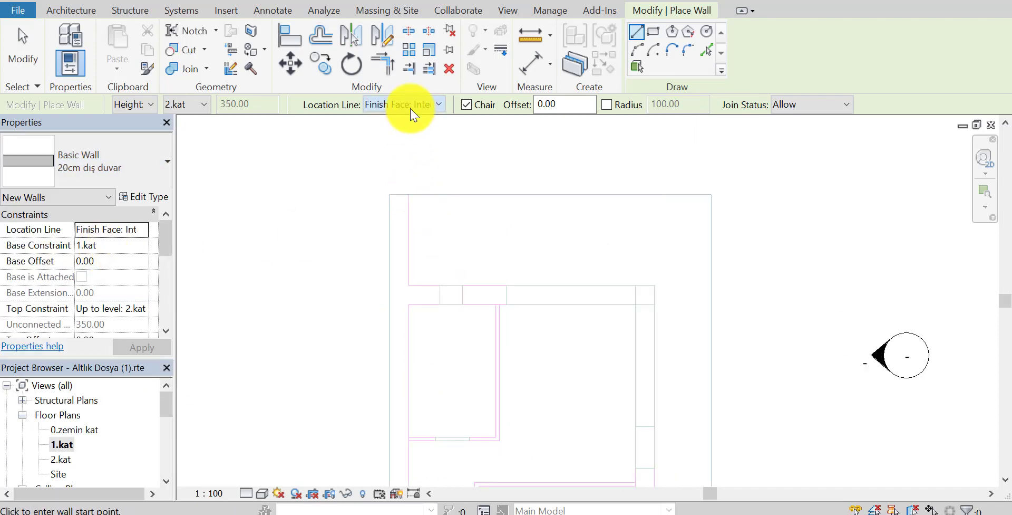
# Set the location line to exterior finish face, then discard the started wall and exit.
pyautogui.click(412, 105)
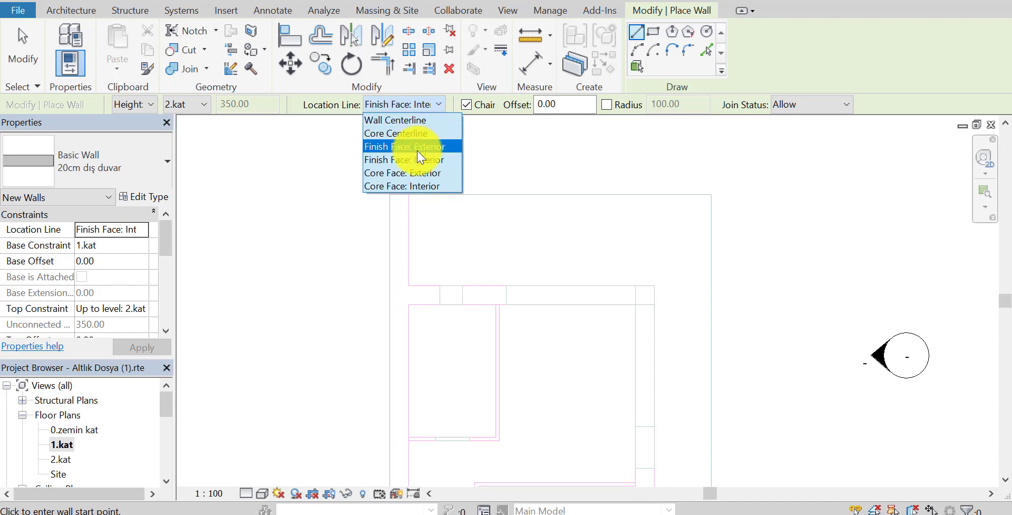
pyautogui.click(418, 149)
pyautogui.scroll(2, 411, 188)
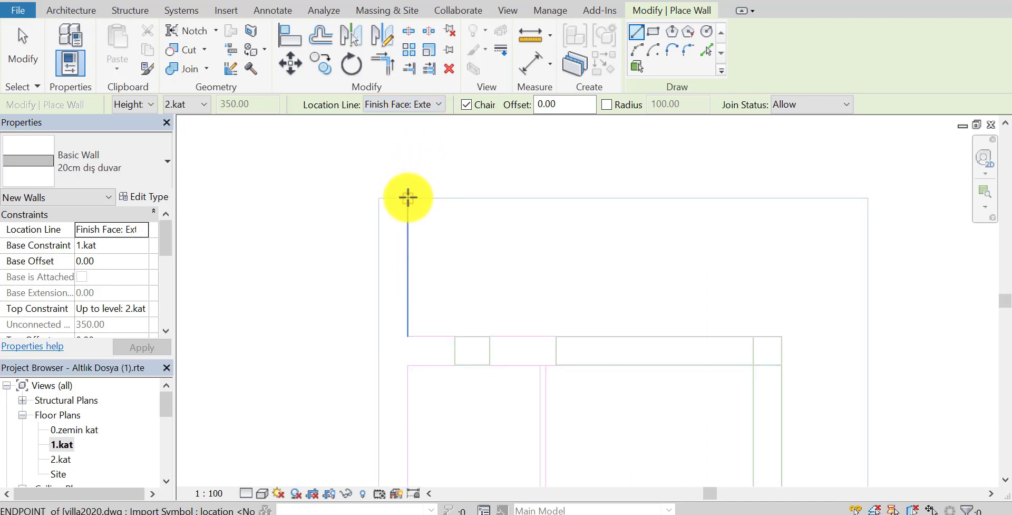
pyautogui.click(409, 197)
pyautogui.moveTo(407, 377); pyautogui.dragTo(405, 355, button='middle')
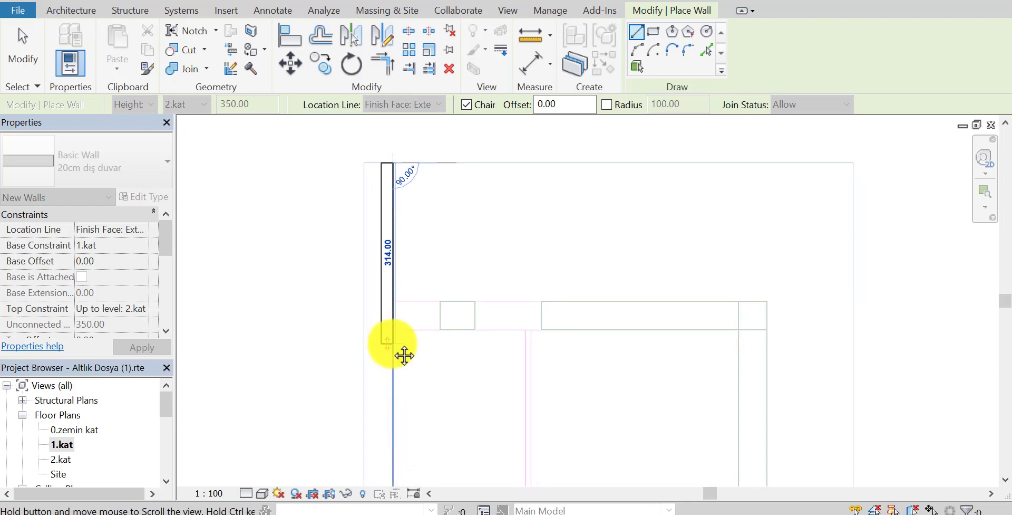
pyautogui.press('Escape')
pyautogui.press('Escape')
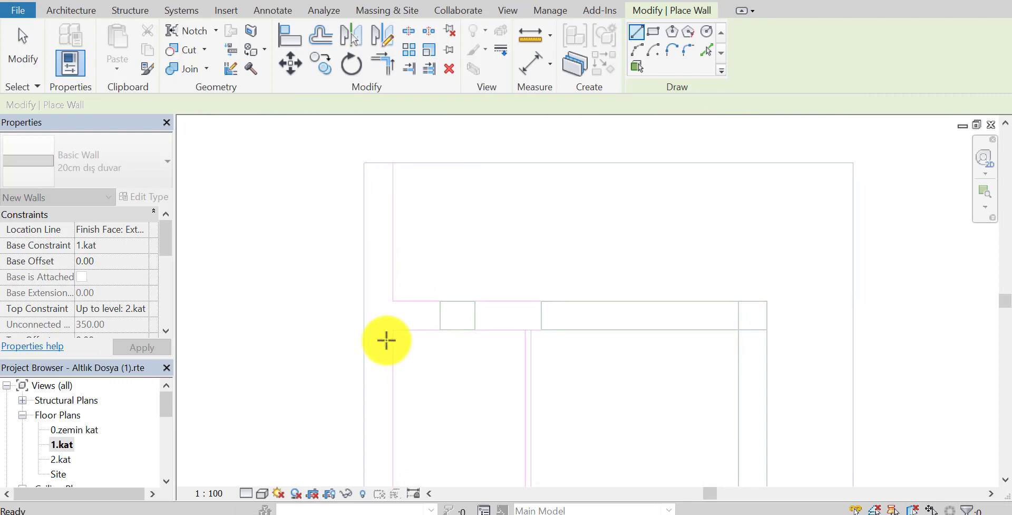
pyautogui.press('Escape')
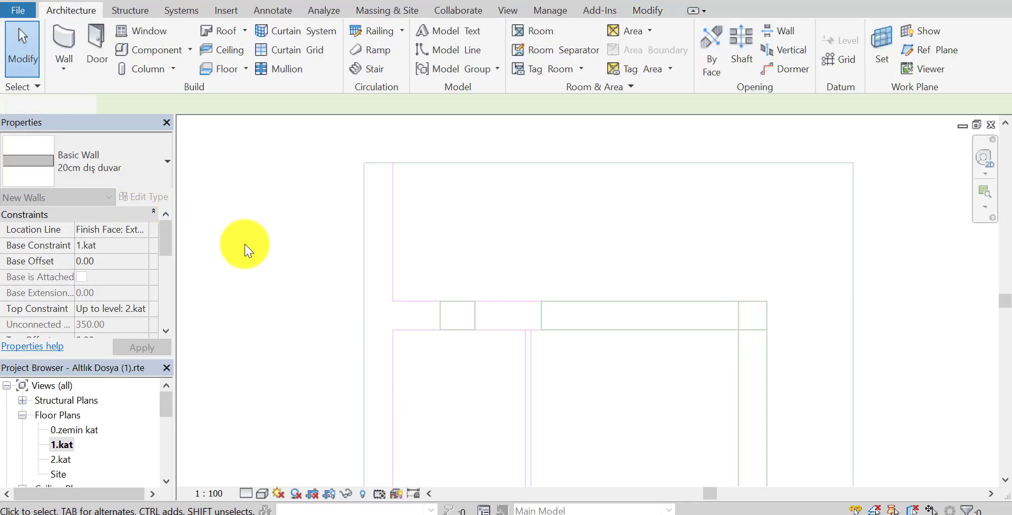
# Restart wall placement using the 50cm dış duvar wall type.
pyautogui.click(140, 172)
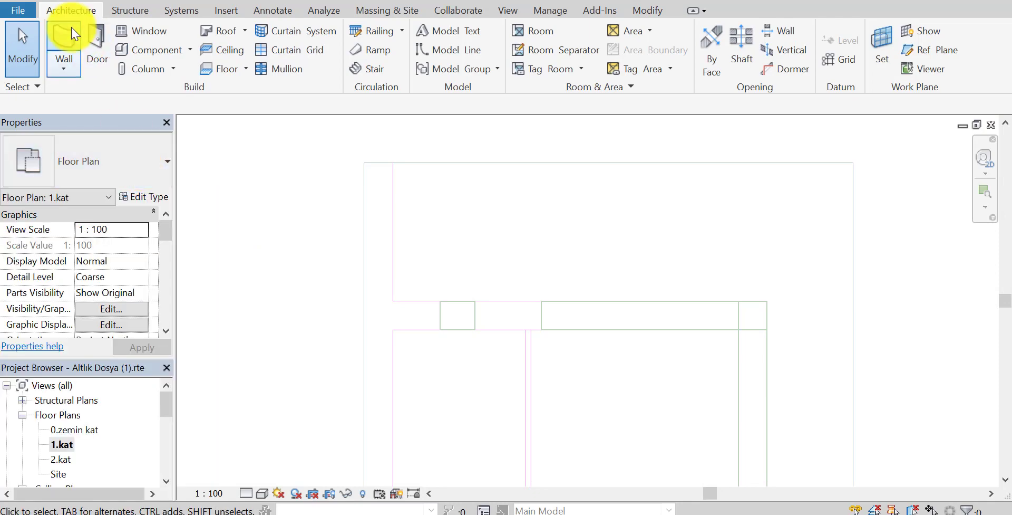
pyautogui.click(74, 46)
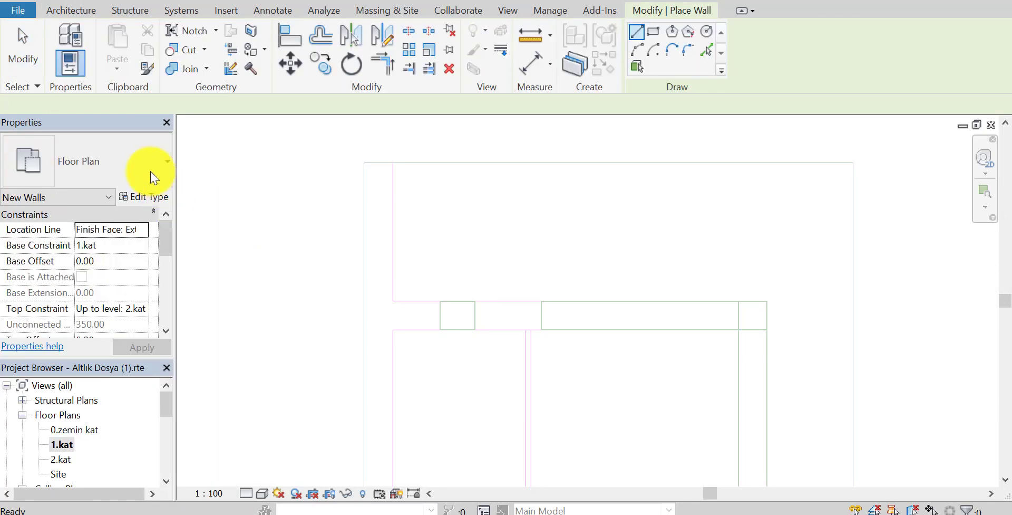
pyautogui.click(153, 182)
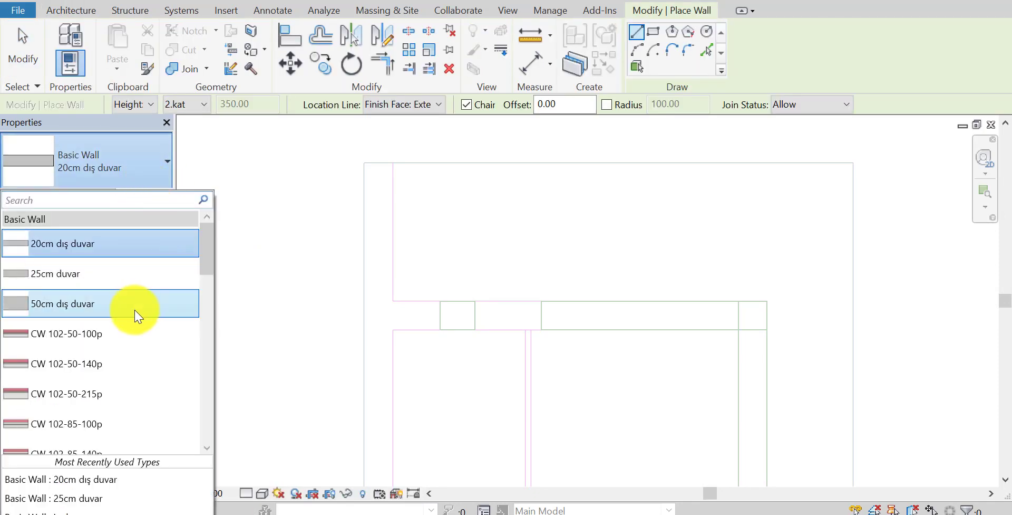
pyautogui.click(121, 312)
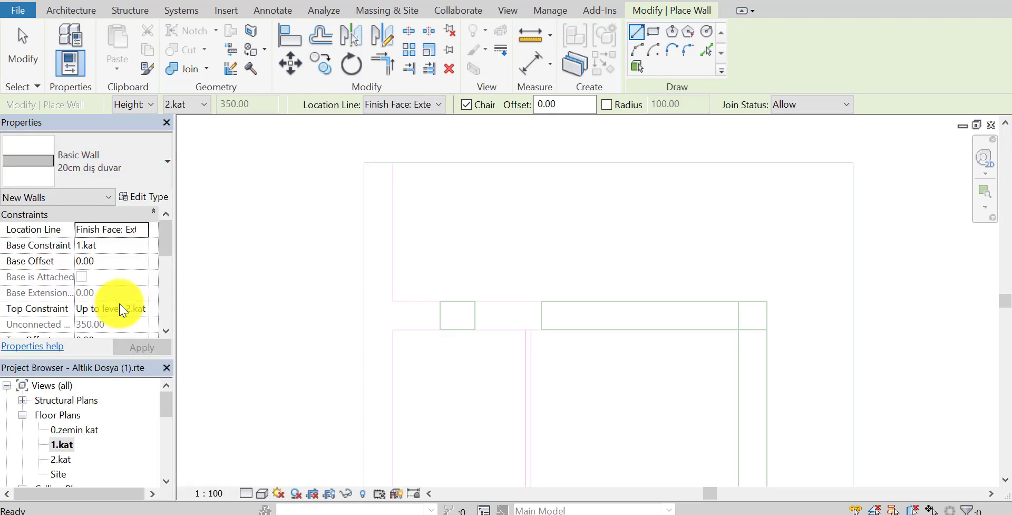
# Draw walls from the top-left corner down to bottom-left, then along to bottom-right.
pyautogui.click(393, 163)
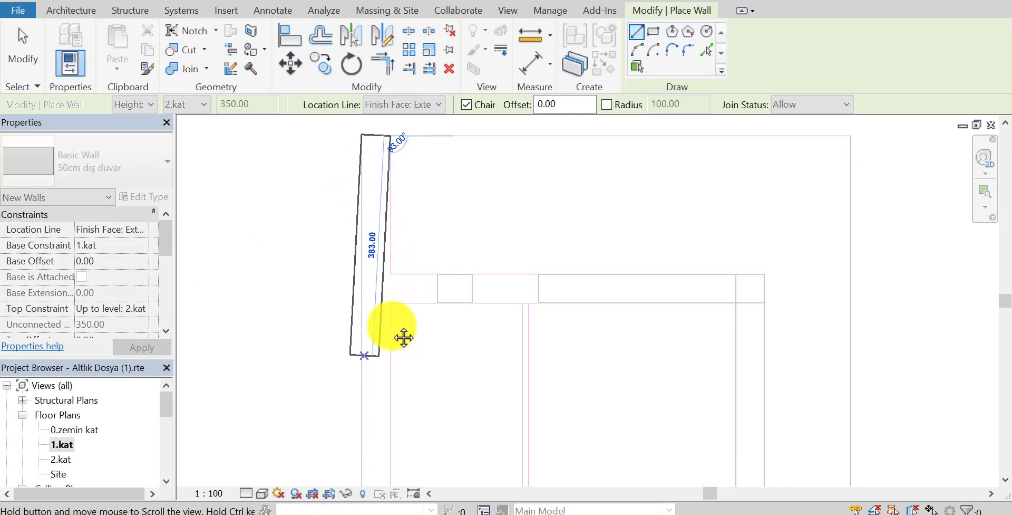
pyautogui.scroll(-2, 386, 287)
pyautogui.scroll(-2, 386, 287)
pyautogui.scroll(2, 366, 276)
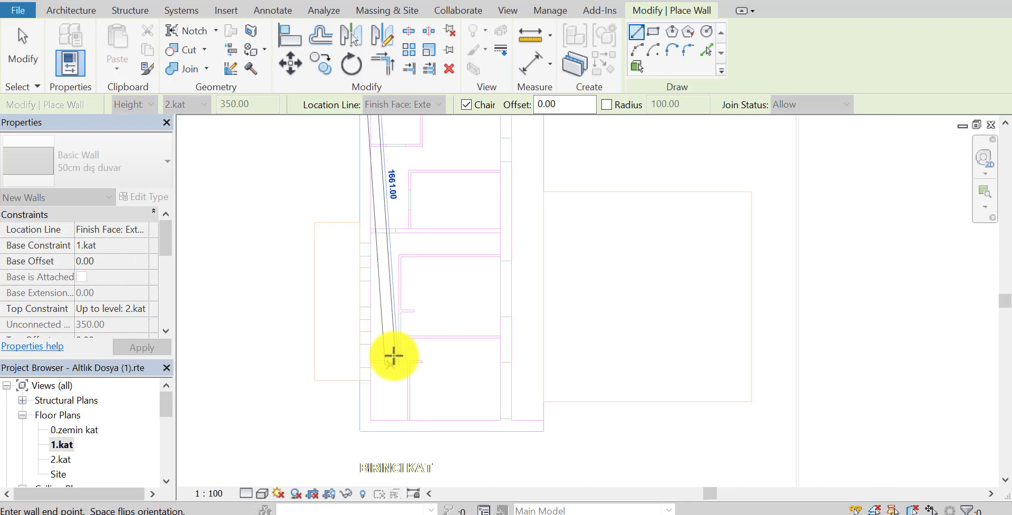
pyautogui.moveTo(365, 401); pyautogui.dragTo(368, 373, button='middle')
pyautogui.scroll(2, 368, 342)
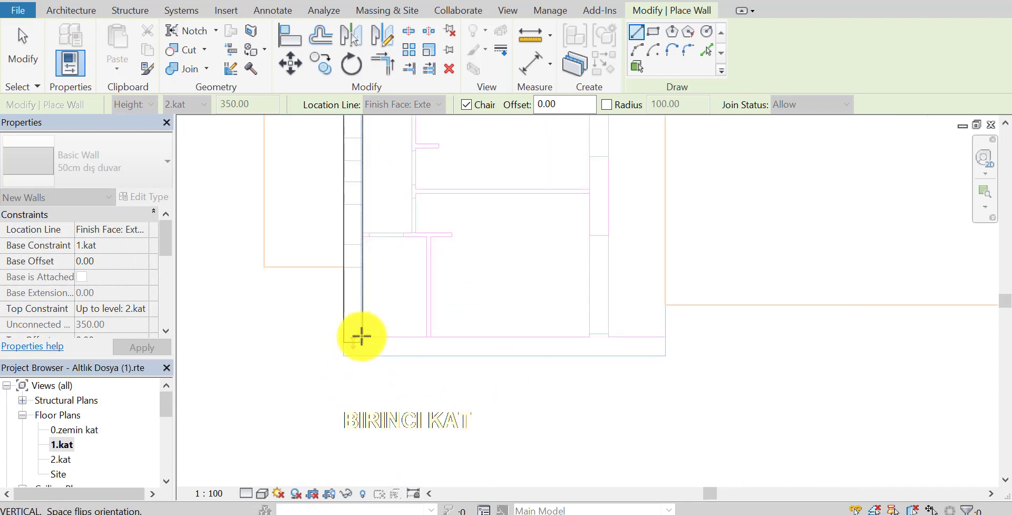
pyautogui.click(363, 336)
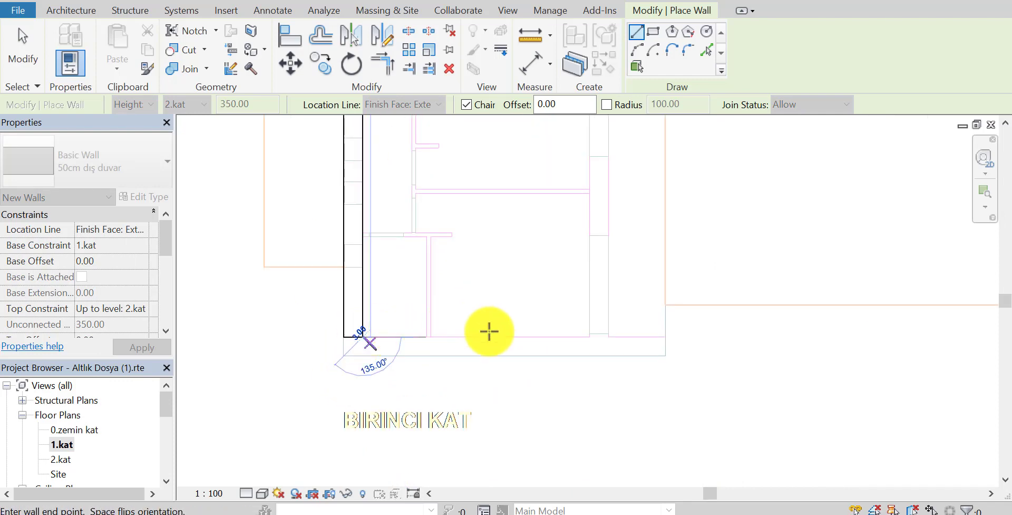
pyautogui.click(666, 337)
pyautogui.press('Escape')
pyautogui.press('Escape')
pyautogui.scroll(-1, 451, 322)
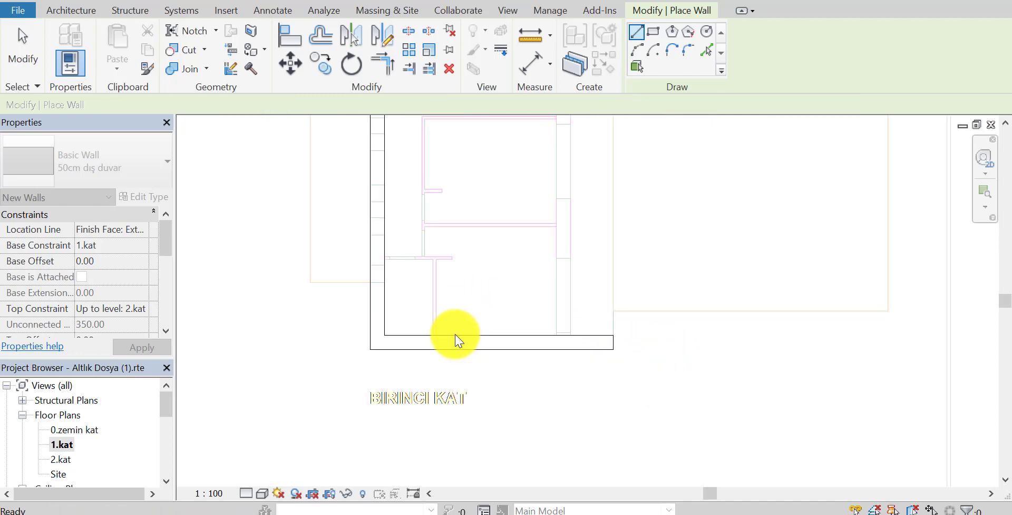
# Draw the 645 horizontal 50cm wall across the upper step to its right corner.
pyautogui.scroll(-2, 471, 278)
pyautogui.scroll(1, 411, 224)
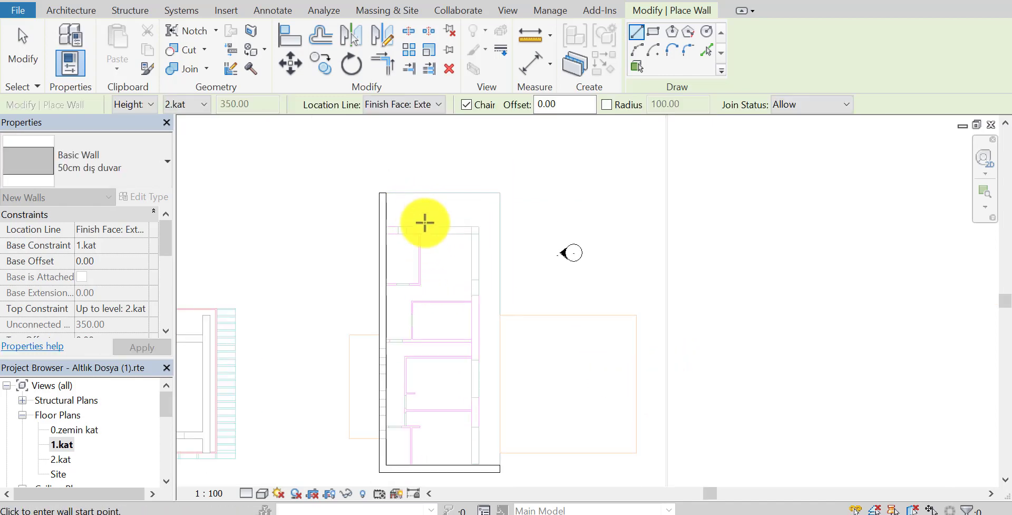
pyautogui.scroll(1, 364, 220)
pyautogui.scroll(1, 371, 228)
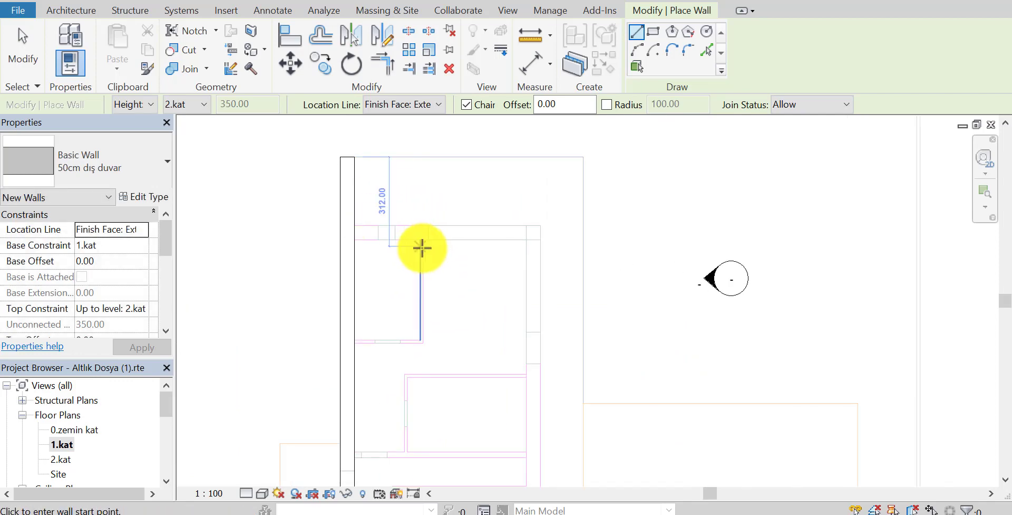
pyautogui.moveTo(421, 247); pyautogui.dragTo(394, 278, button='middle')
pyautogui.scroll(1, 341, 237)
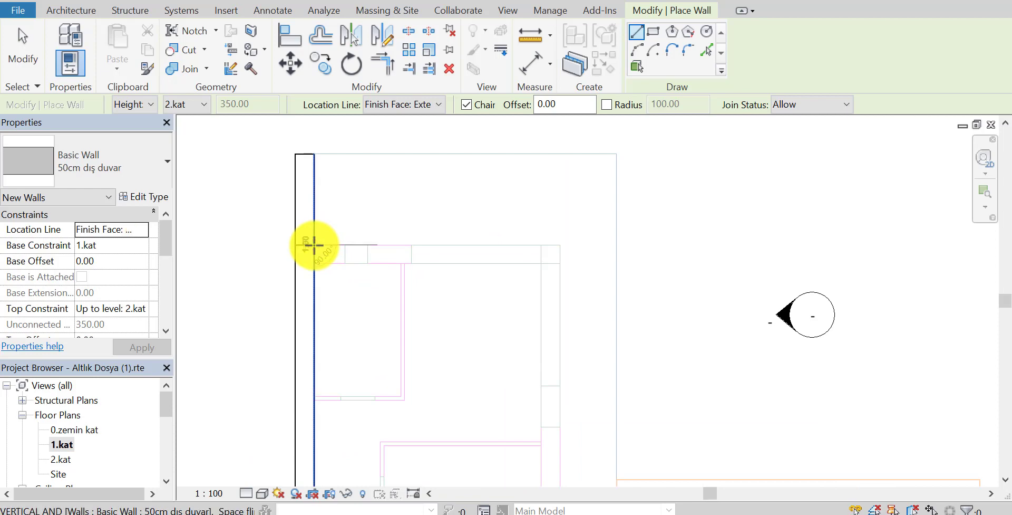
pyautogui.click(314, 244)
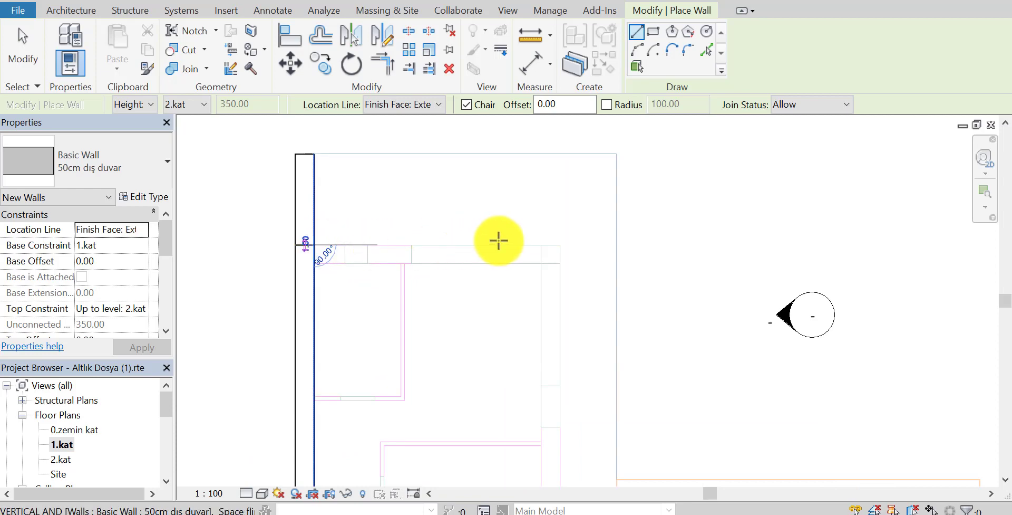
pyautogui.click(560, 245)
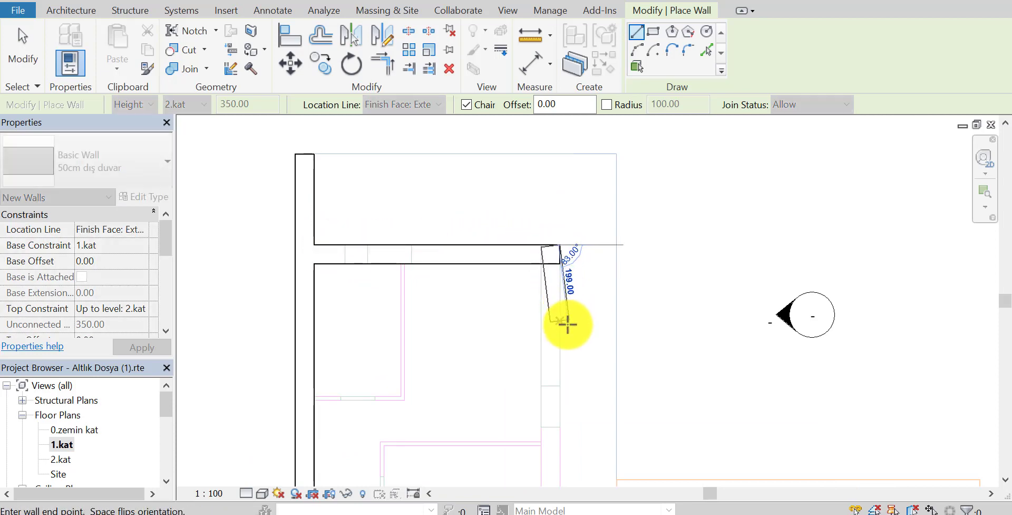
# Continue the wall down the right side until it meets the bottom wall.
pyautogui.moveTo(562, 367); pyautogui.dragTo(505, 219, button='middle')
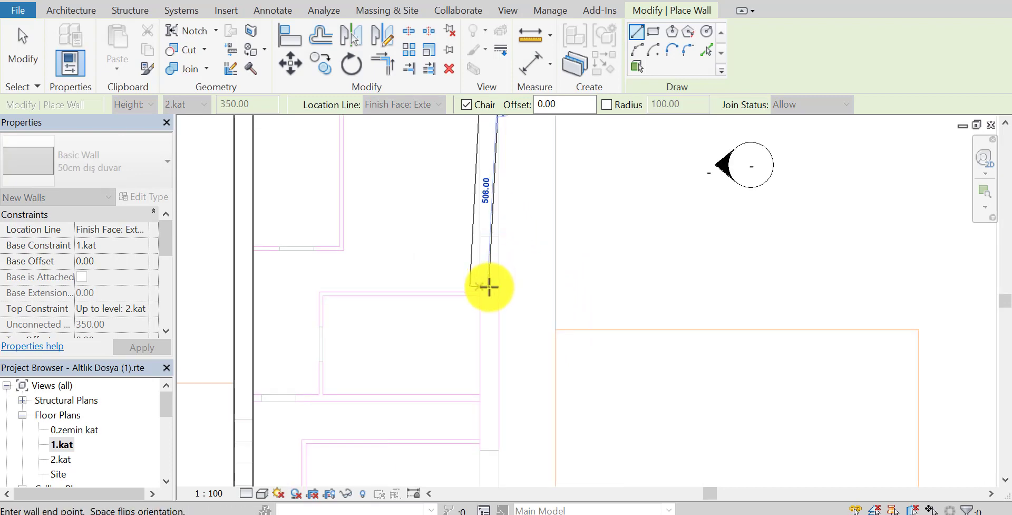
pyautogui.moveTo(505, 346); pyautogui.dragTo(525, 294, button='middle')
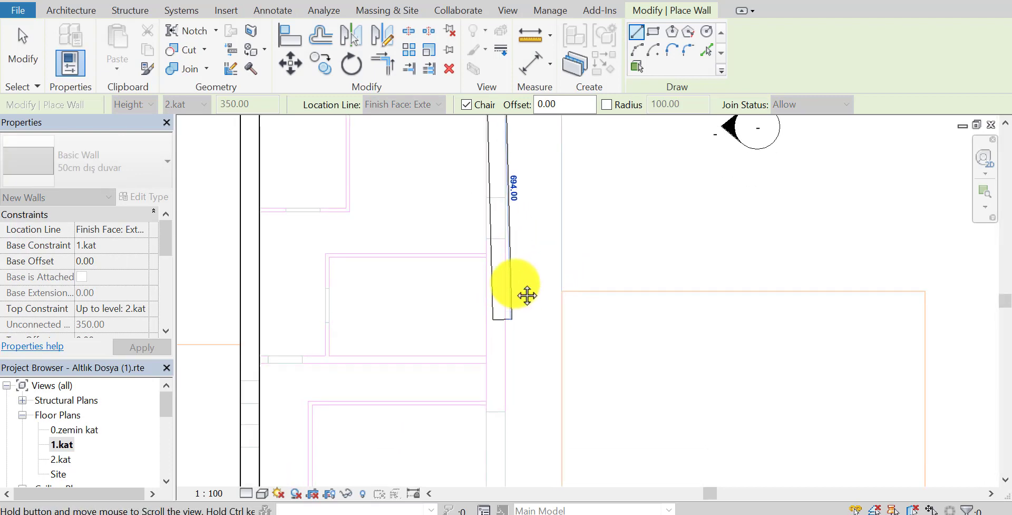
pyautogui.scroll(-1, 505, 395)
pyautogui.moveTo(525, 354); pyautogui.dragTo(516, 399, button='middle')
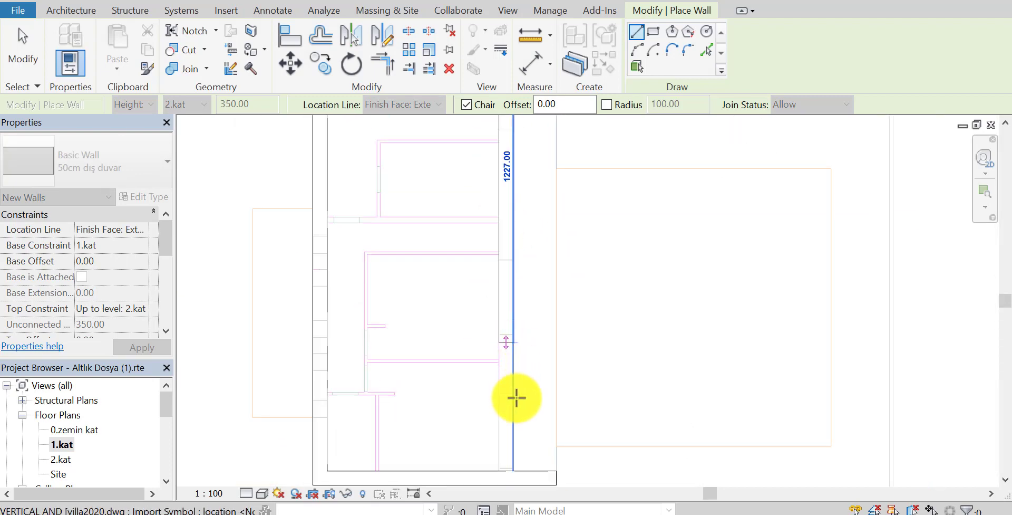
pyautogui.scroll(1, 518, 416)
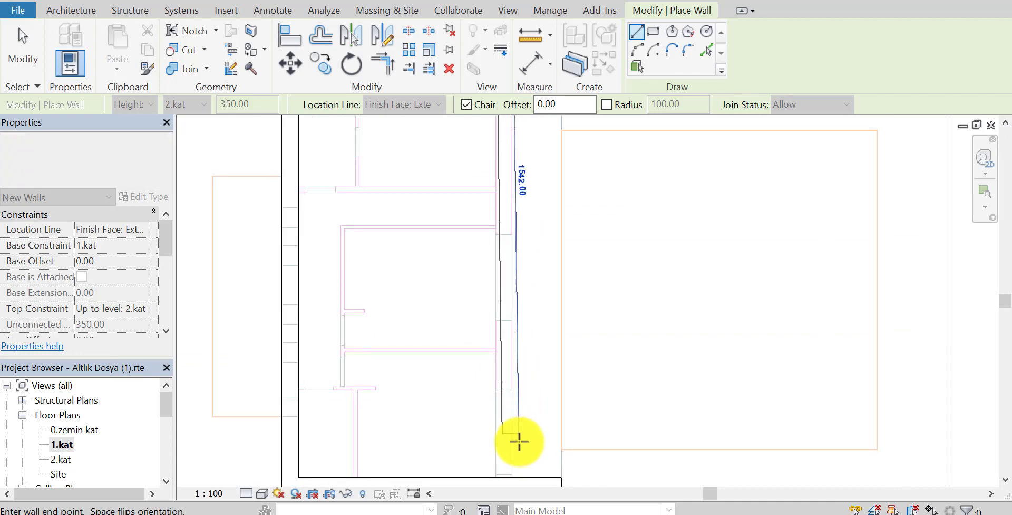
pyautogui.click(513, 477)
pyautogui.press('Escape')
pyautogui.press('Escape')
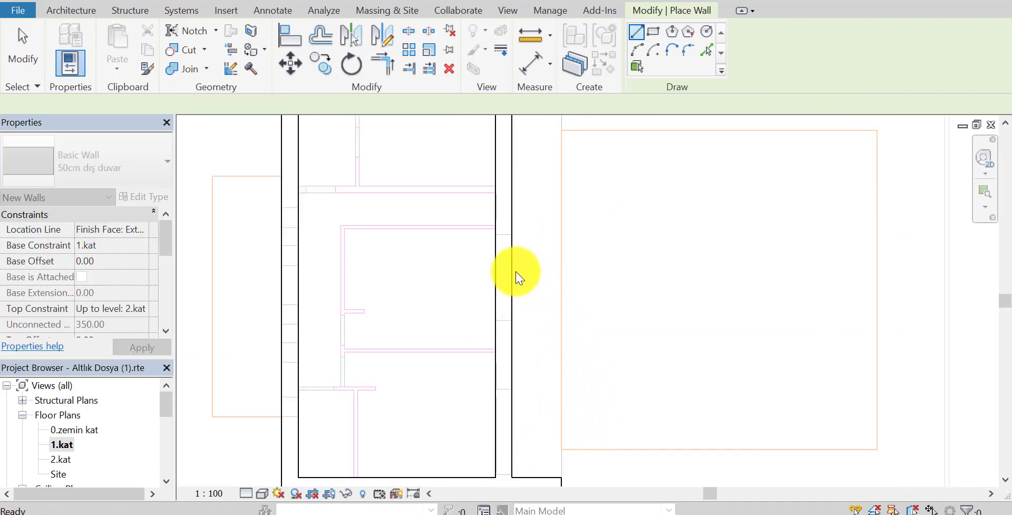
pyautogui.scroll(-2, 515, 271)
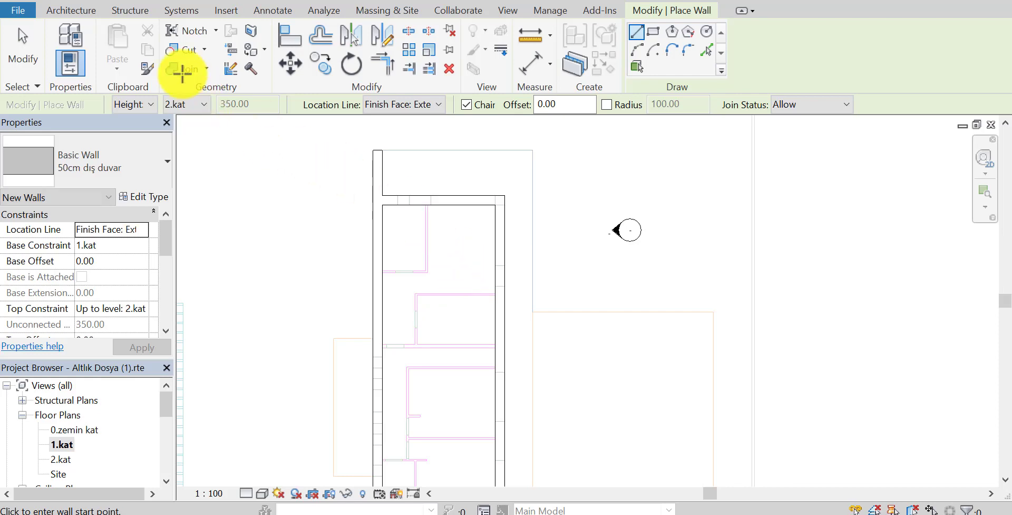
# Reselect the building tools and cancel out of wall drawing.
pyautogui.click(66, 11)
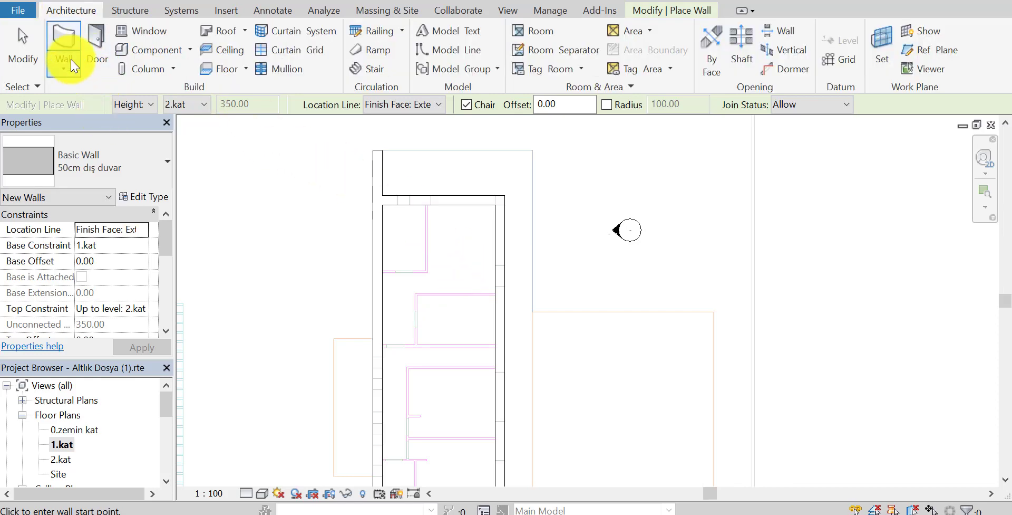
pyautogui.click(142, 167)
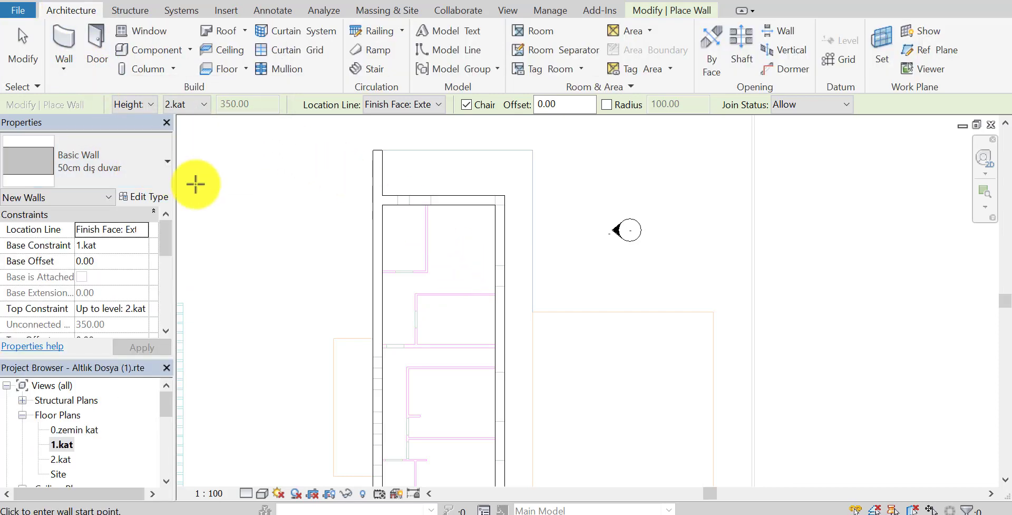
pyautogui.press('Escape')
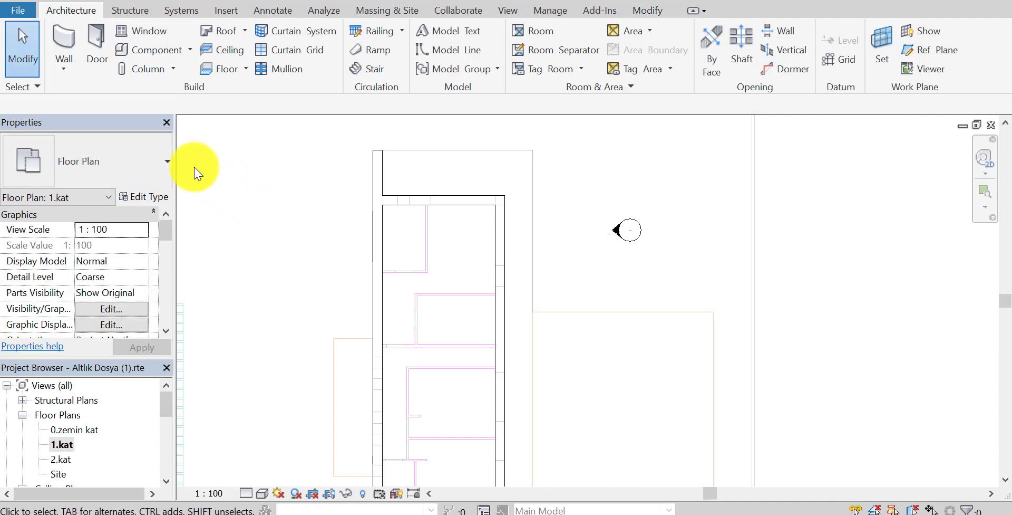
pyautogui.scroll(-2, 317, 216)
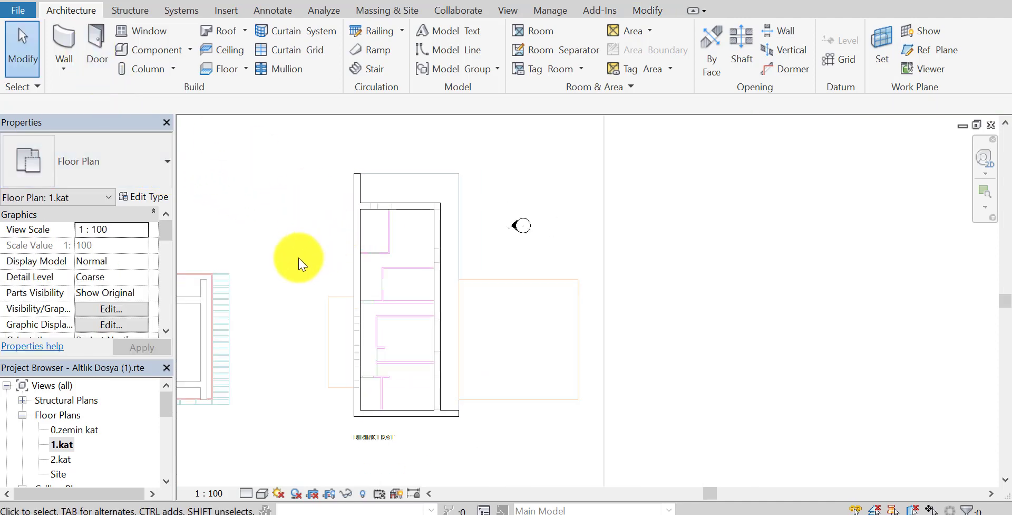
# Restart the Wall tool and scroll the wall type list down to iç duvar.
pyautogui.click(64, 42)
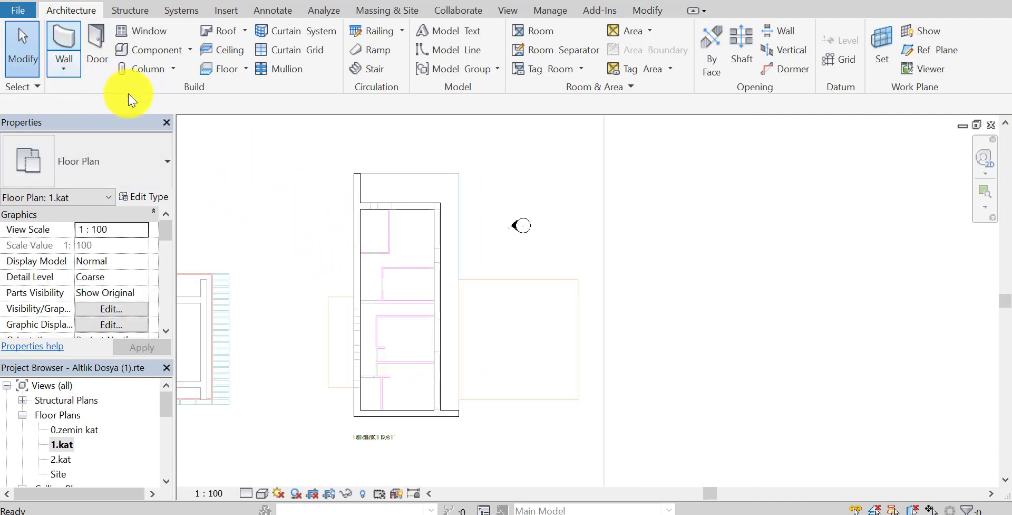
pyautogui.click(160, 176)
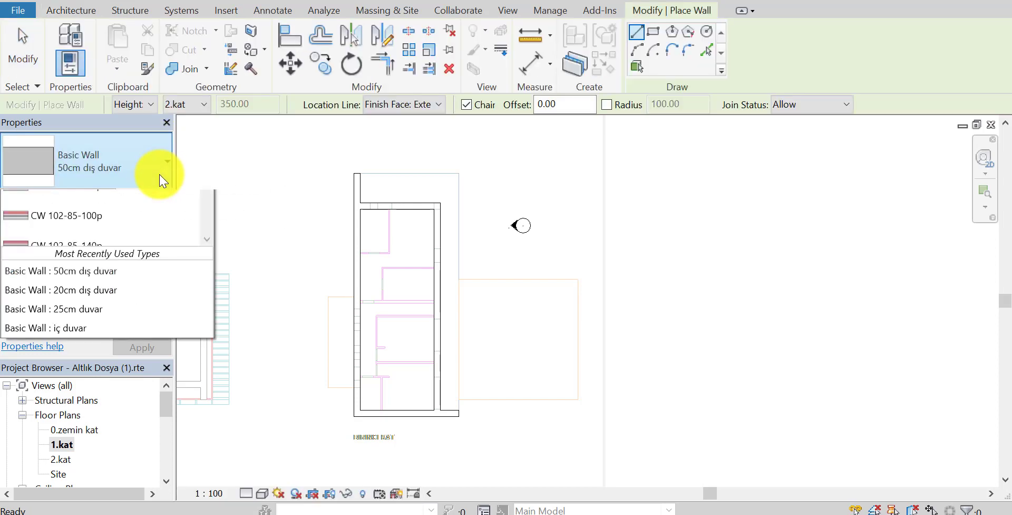
pyautogui.scroll(-2, 126, 348)
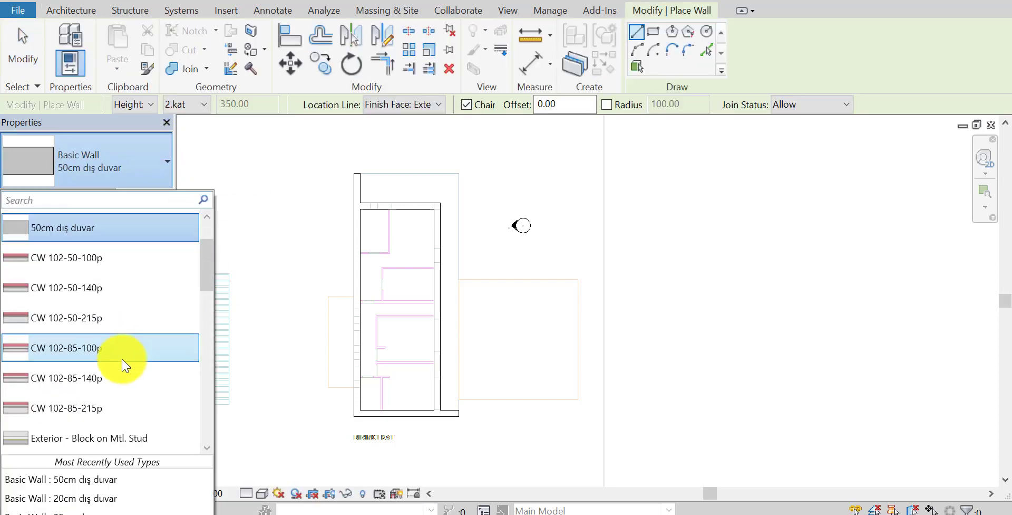
pyautogui.scroll(-2, 126, 367)
pyautogui.scroll(-1, 126, 373)
pyautogui.scroll(-1, 129, 378)
pyautogui.scroll(-1, 129, 380)
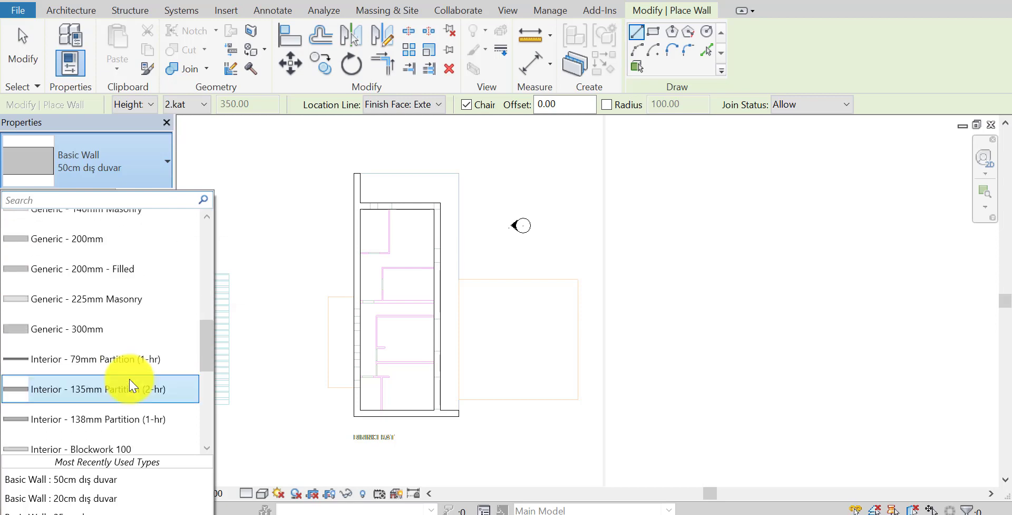
pyautogui.scroll(-1, 131, 385)
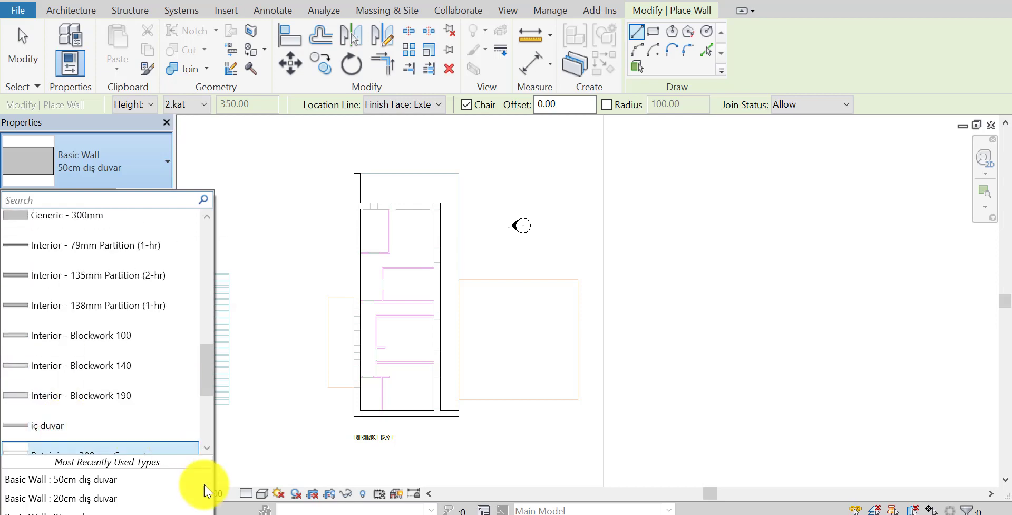
pyautogui.scroll(-1, 84, 441)
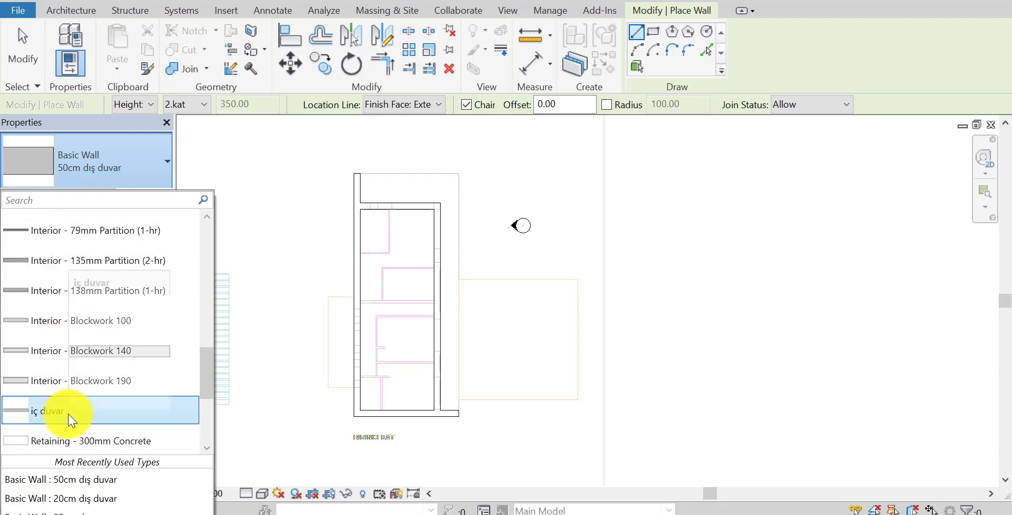
# Choose iç duvar and draw a vertical partition from the top wall's endpoint to the room boundary.
pyautogui.click(78, 409)
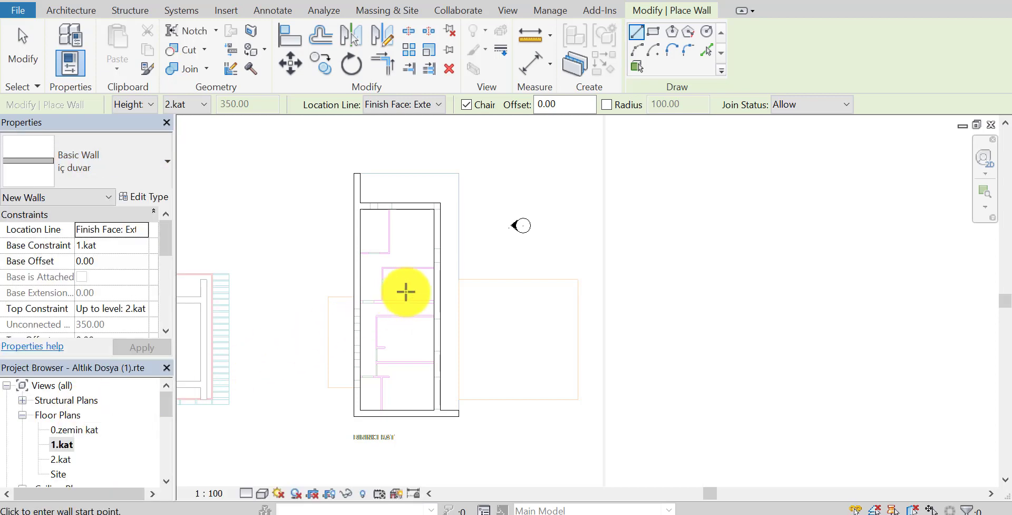
pyautogui.scroll(3, 414, 277)
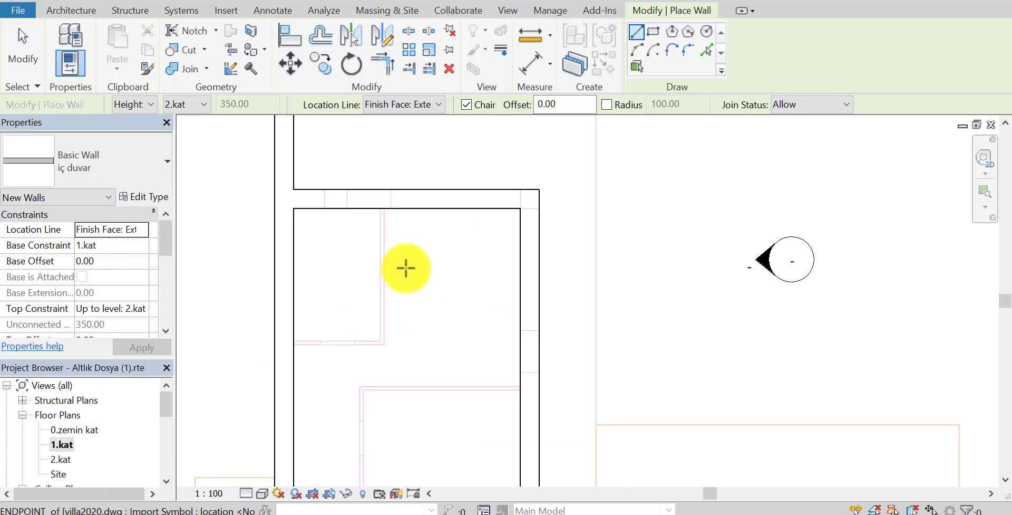
pyautogui.moveTo(481, 269); pyautogui.dragTo(456, 217, button='middle')
pyautogui.scroll(1, 453, 199)
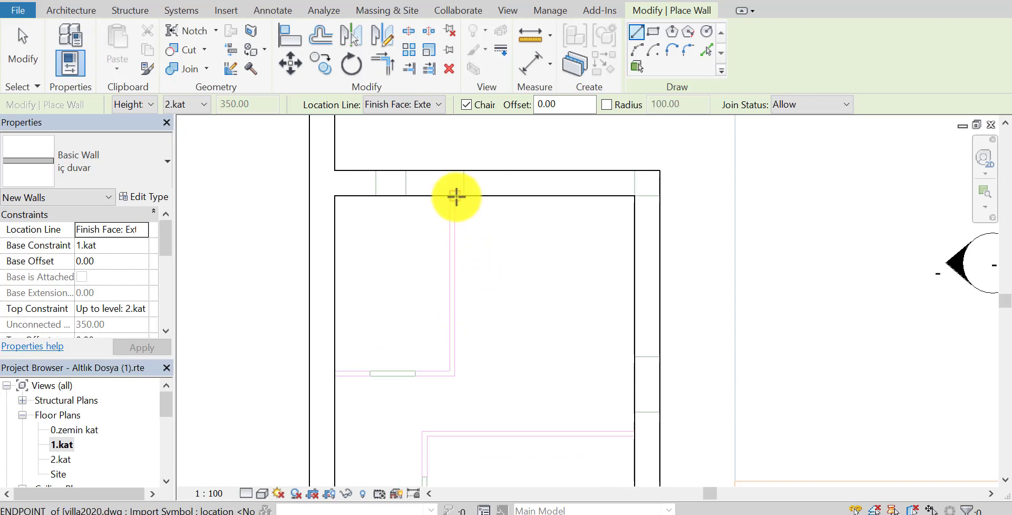
pyautogui.click(454, 195)
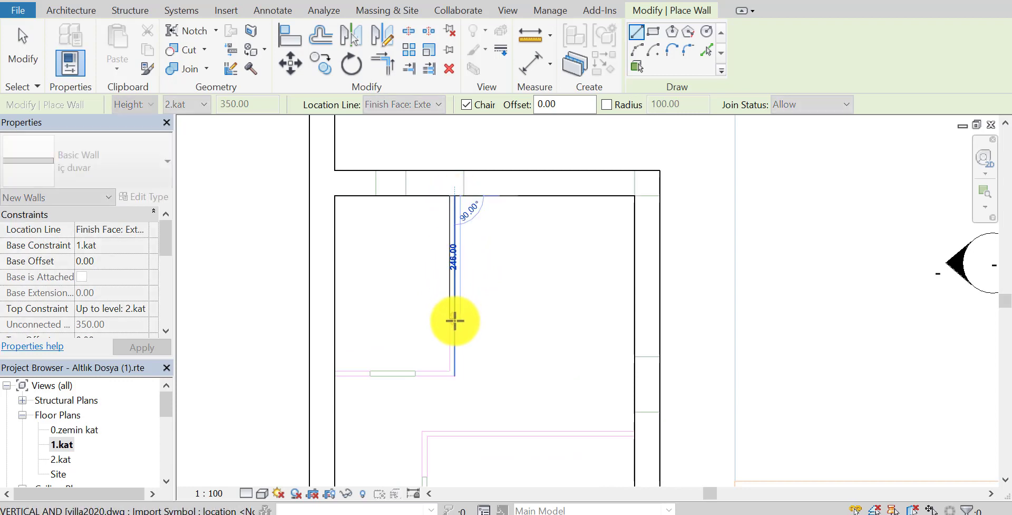
pyautogui.scroll(1, 457, 369)
pyautogui.scroll(1, 457, 368)
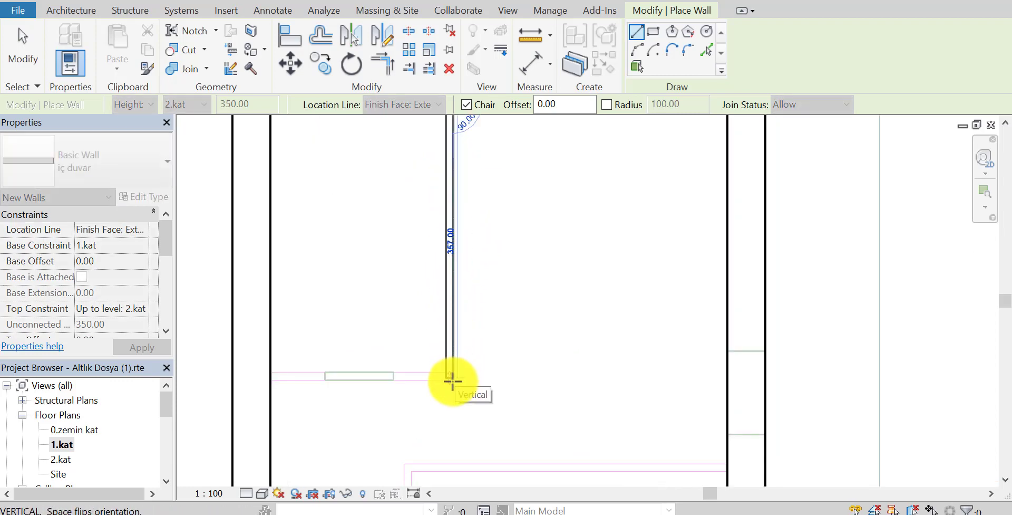
pyautogui.click(454, 381)
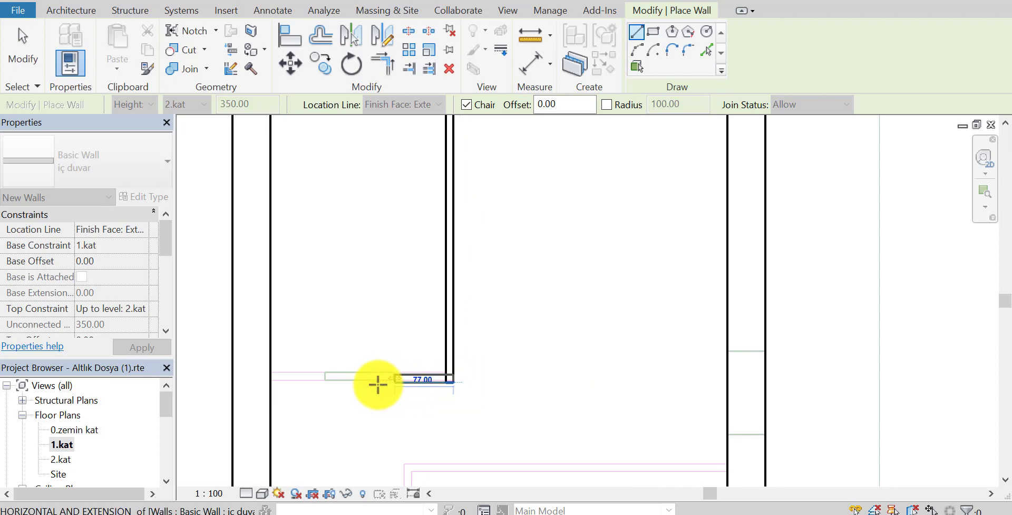
pyautogui.press('Escape')
pyautogui.press('Escape')
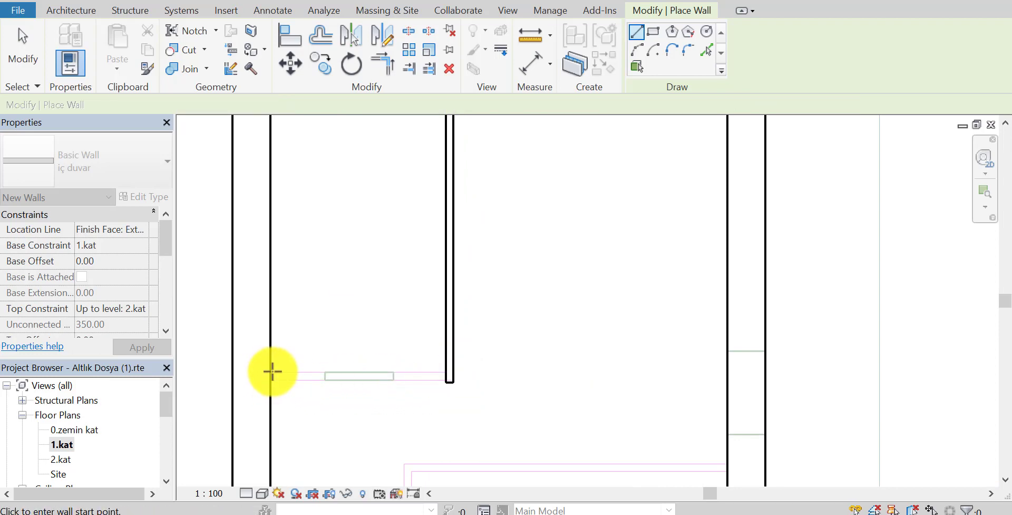
# Start a horizontal iç duvar wall from the left exterior wall.
pyautogui.click(271, 371)
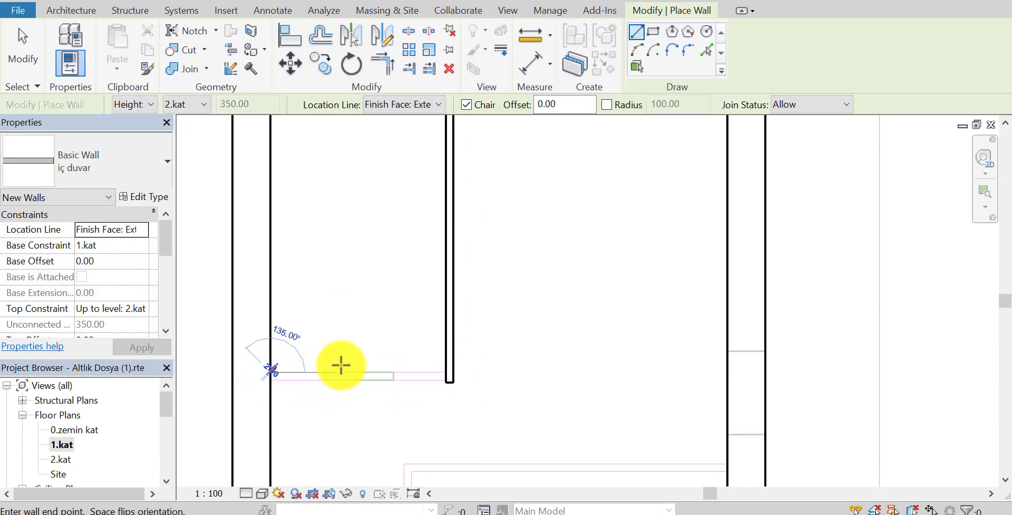
pyautogui.scroll(1, 401, 368)
pyautogui.scroll(1, 417, 368)
pyautogui.scroll(1, 429, 372)
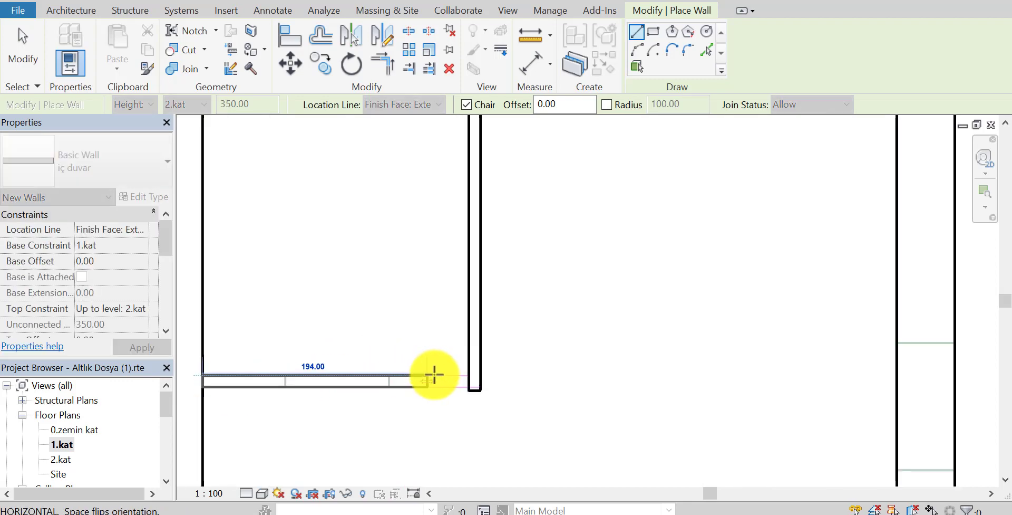
# End the 218 horizontal partition at the new vertical wall.
pyautogui.click(470, 375)
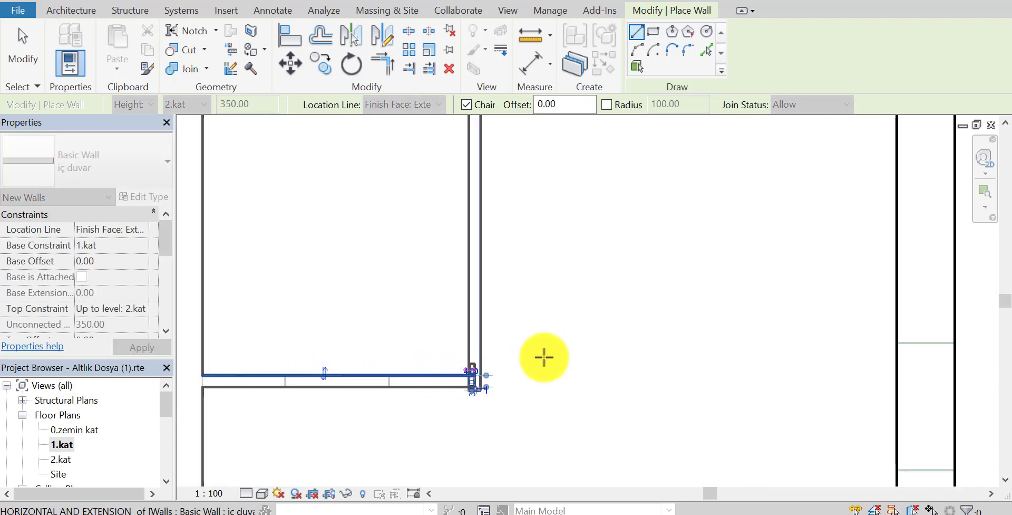
pyautogui.press('Escape')
pyautogui.press('Escape')
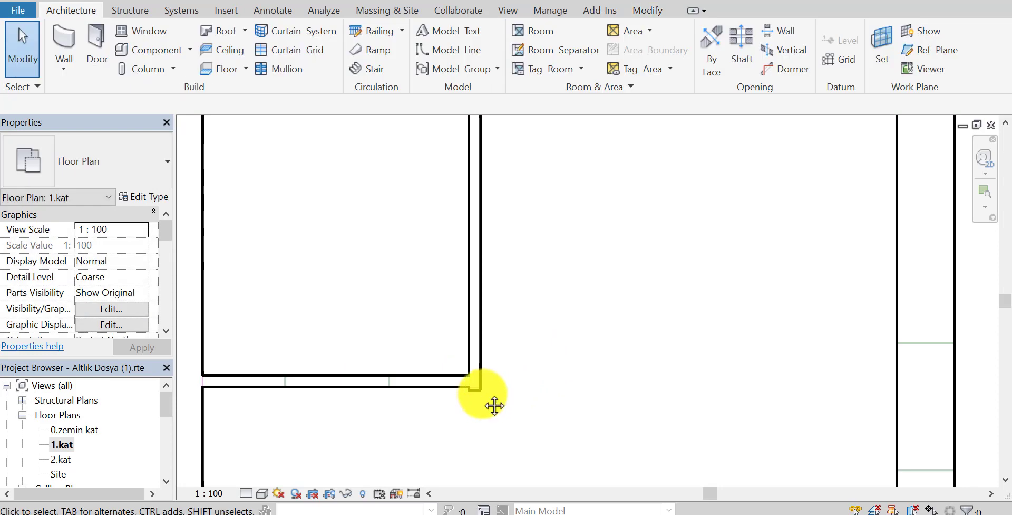
pyautogui.moveTo(493, 402); pyautogui.dragTo(514, 359, button='middle')
# Join the horizontal and vertical partitions into a clean corner with Trim/Extend to Corner.
pyautogui.click(648, 12)
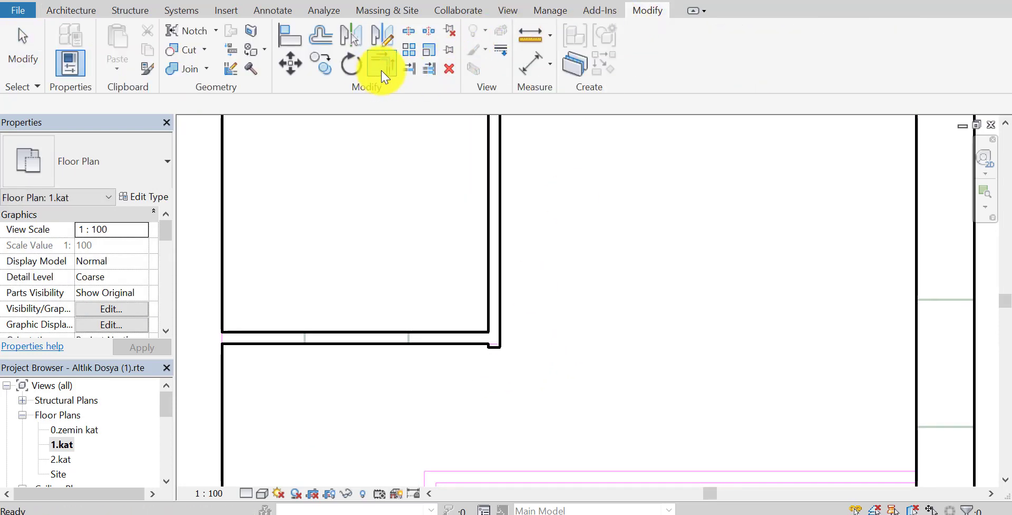
pyautogui.click(454, 333)
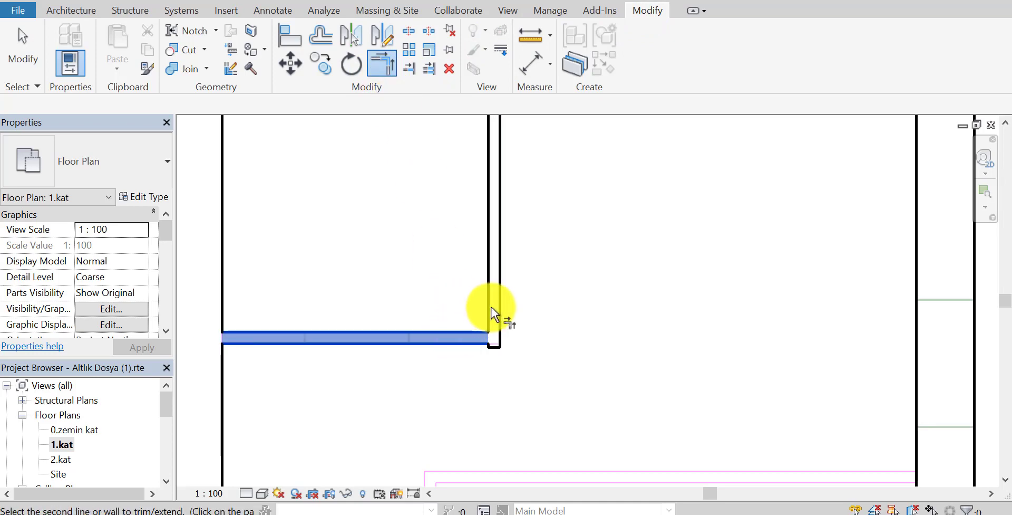
pyautogui.click(491, 306)
pyautogui.click(491, 305)
pyautogui.click(475, 333)
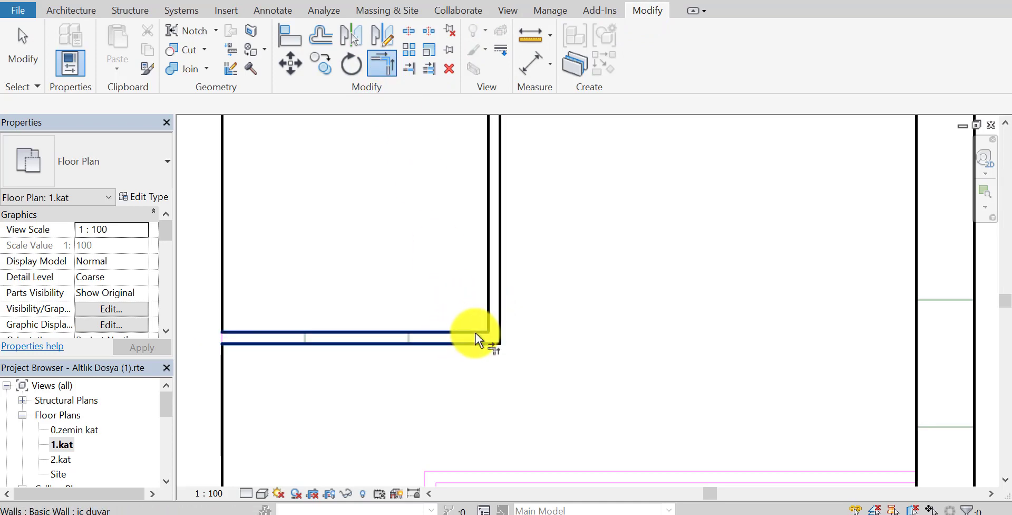
pyautogui.scroll(-2, 522, 348)
pyautogui.scroll(-1, 523, 349)
pyautogui.moveTo(569, 359); pyautogui.dragTo(502, 327, button='middle')
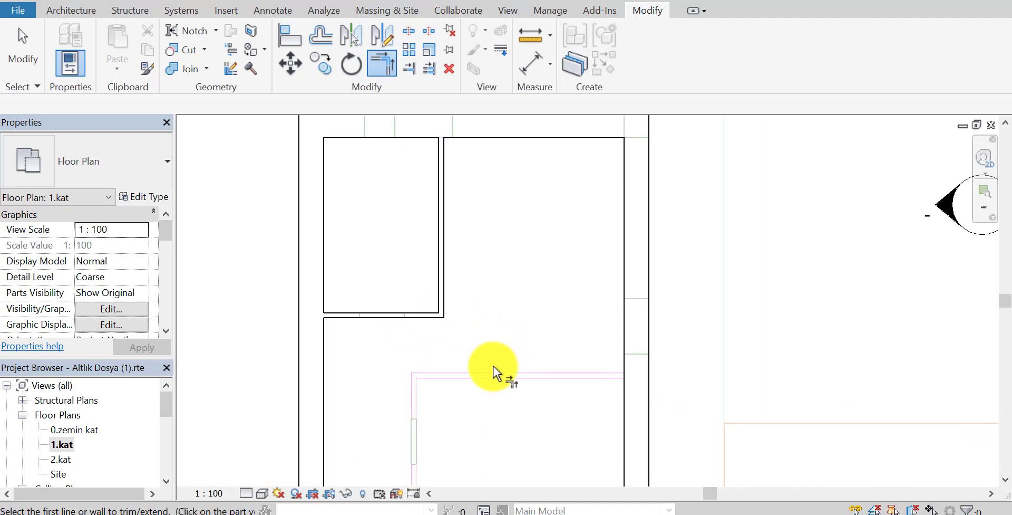
# Draw a flipped horizontal wall leftward from the right exterior wall, plus a vertical wall up to the upper wall.
pyautogui.click(74, 12)
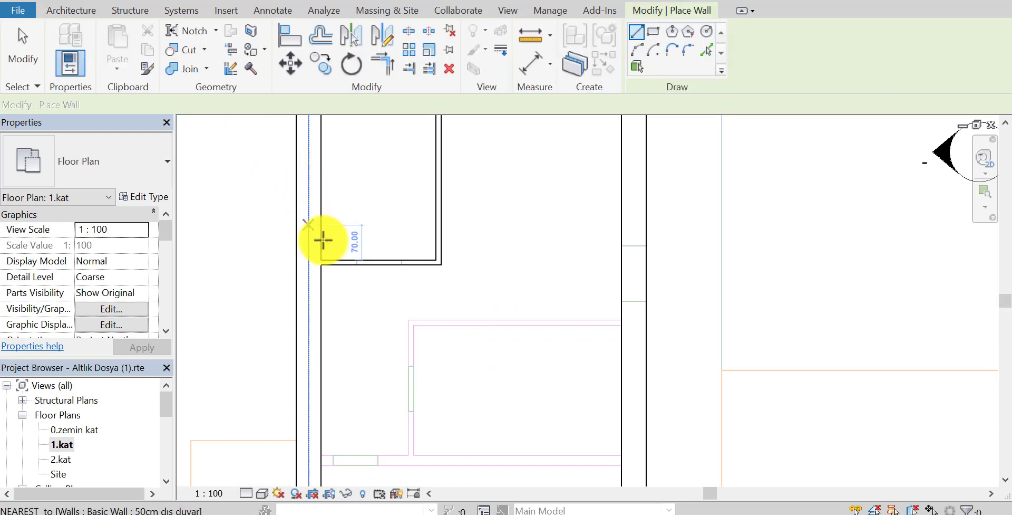
pyautogui.moveTo(513, 306); pyautogui.dragTo(500, 303, button='middle')
pyautogui.scroll(1, 586, 335)
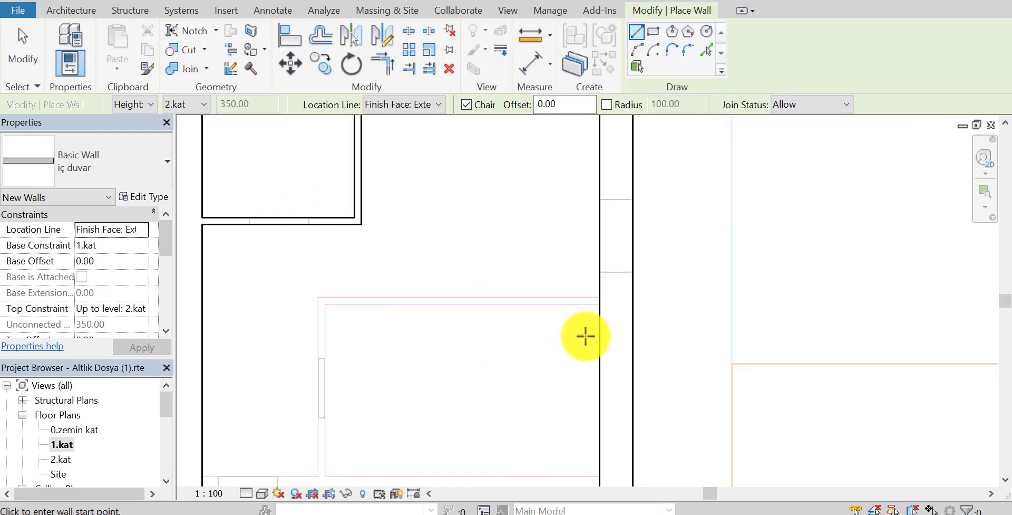
pyautogui.click(600, 297)
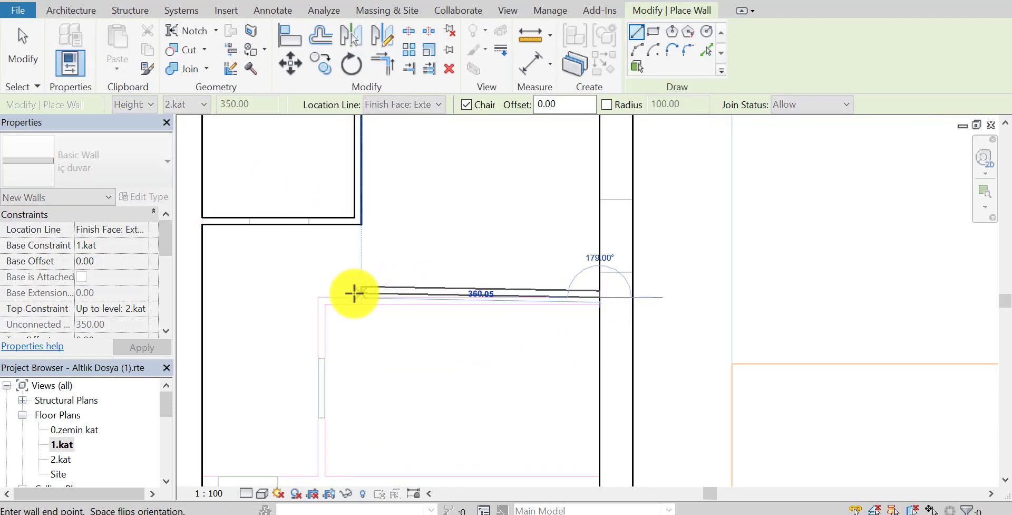
pyautogui.press('space')
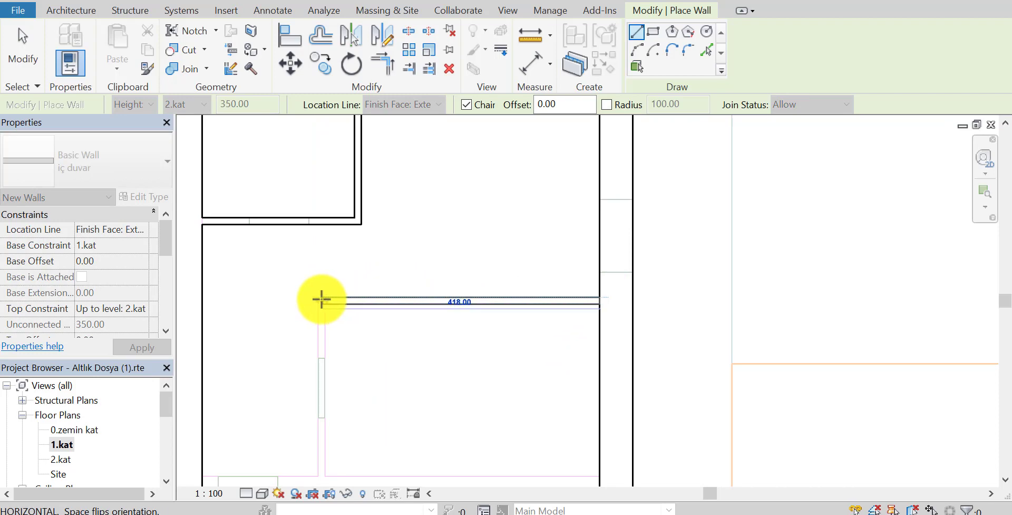
pyautogui.click(319, 297)
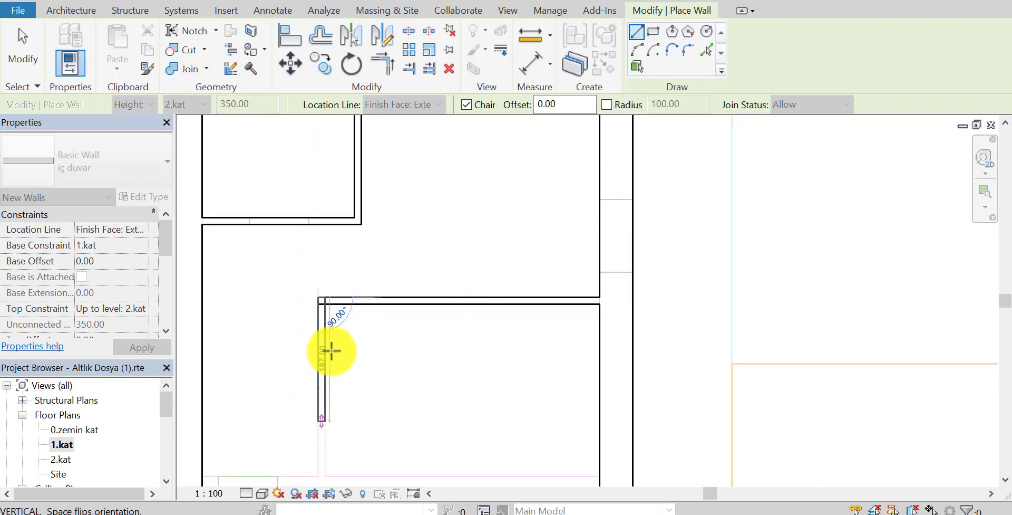
pyautogui.moveTo(332, 350); pyautogui.dragTo(393, 255, button='middle')
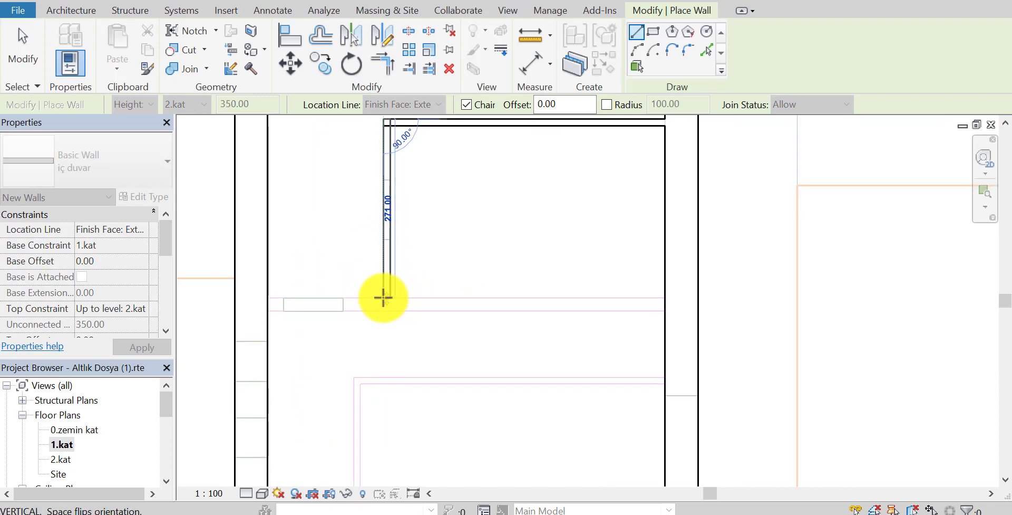
pyautogui.click(383, 298)
pyautogui.press('Escape')
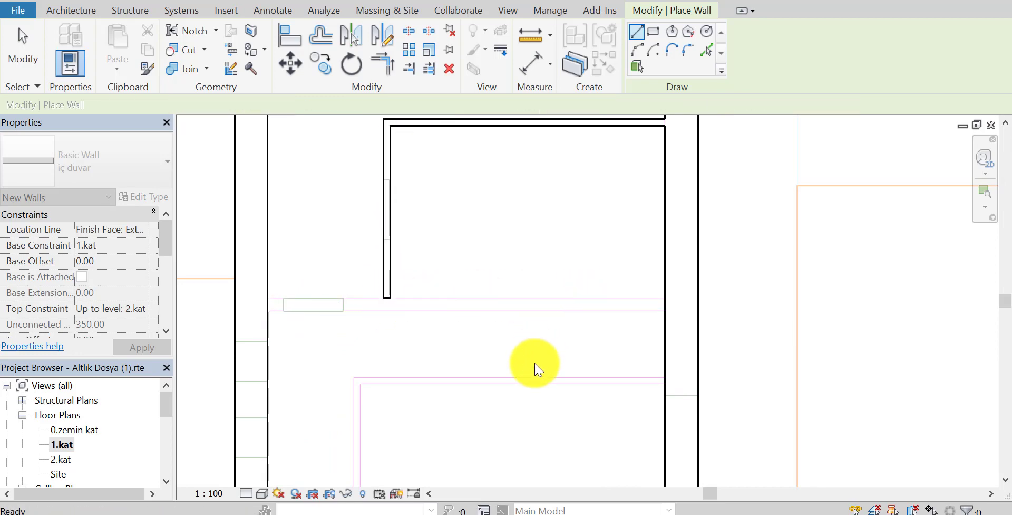
# Draw another horizontal wall and a vertical wall ending at the room outline.
pyautogui.moveTo(547, 375); pyautogui.dragTo(549, 362, button='middle')
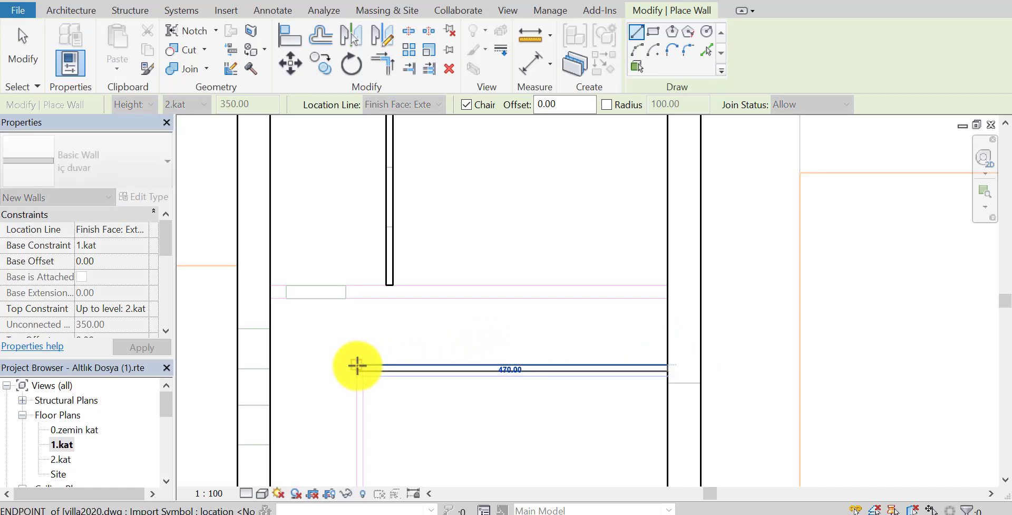
pyautogui.click(357, 390)
pyautogui.moveTo(362, 407); pyautogui.dragTo(376, 267, button='middle')
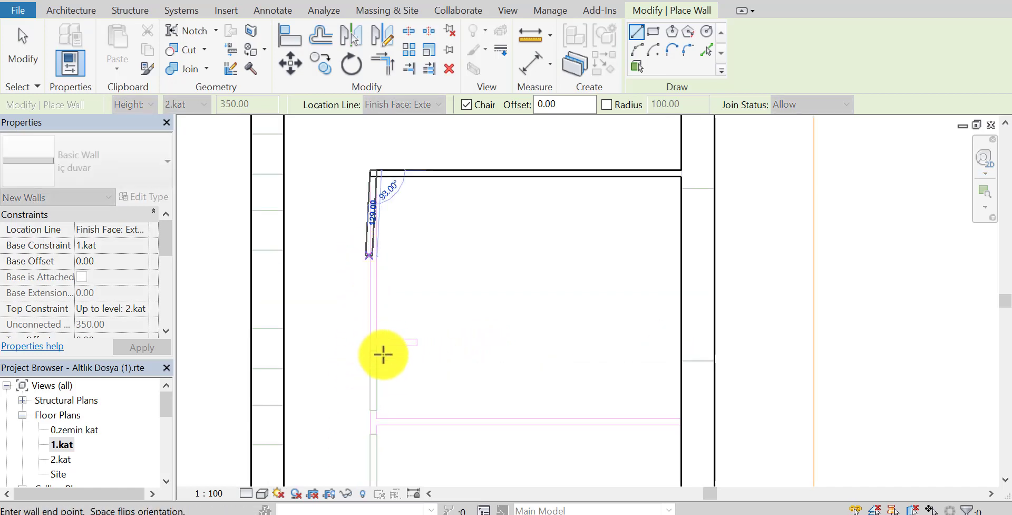
pyautogui.moveTo(390, 436)
pyautogui.mouseDown(button='middle')
pyautogui.moveTo(384, 285)
pyautogui.moveTo(369, 335)
pyautogui.mouseUp(button='middle')
pyautogui.scroll(3, 368, 335)
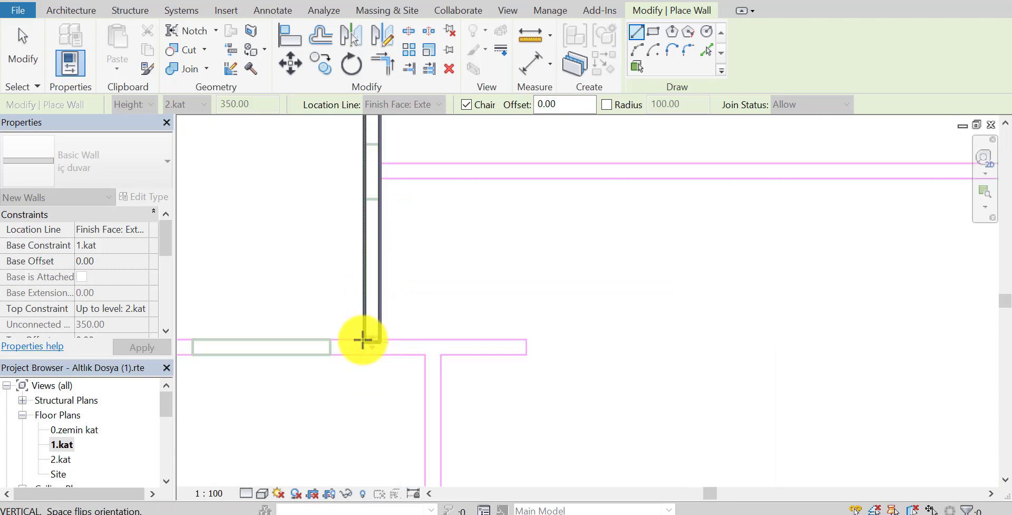
pyautogui.click(362, 338)
pyautogui.press('Escape')
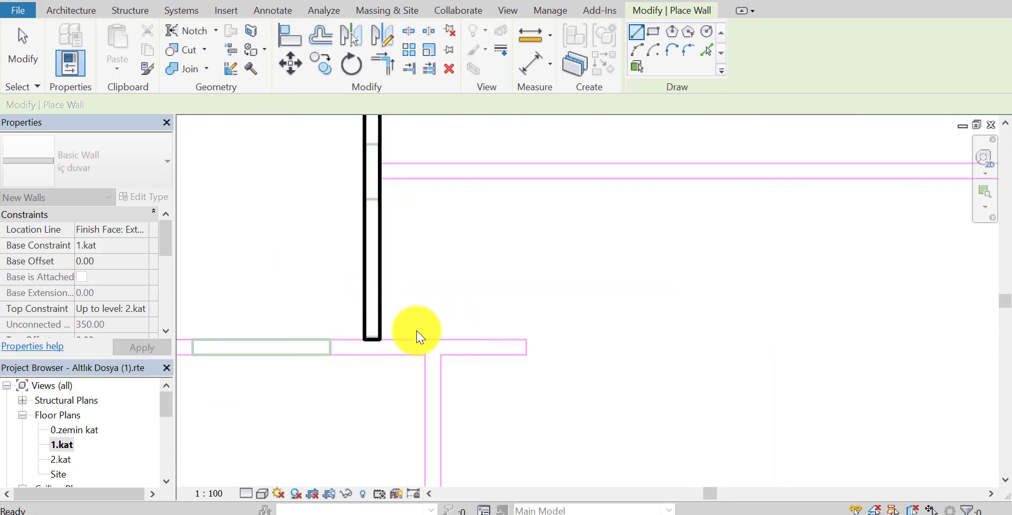
# Draw the 234-long horizontal iç duvar wall from the left exterior wall to its right end.
pyautogui.moveTo(164, 313)
pyautogui.mouseDown(button='middle')
pyautogui.moveTo(328, 304)
pyautogui.moveTo(352, 327)
pyautogui.mouseUp(button='middle')
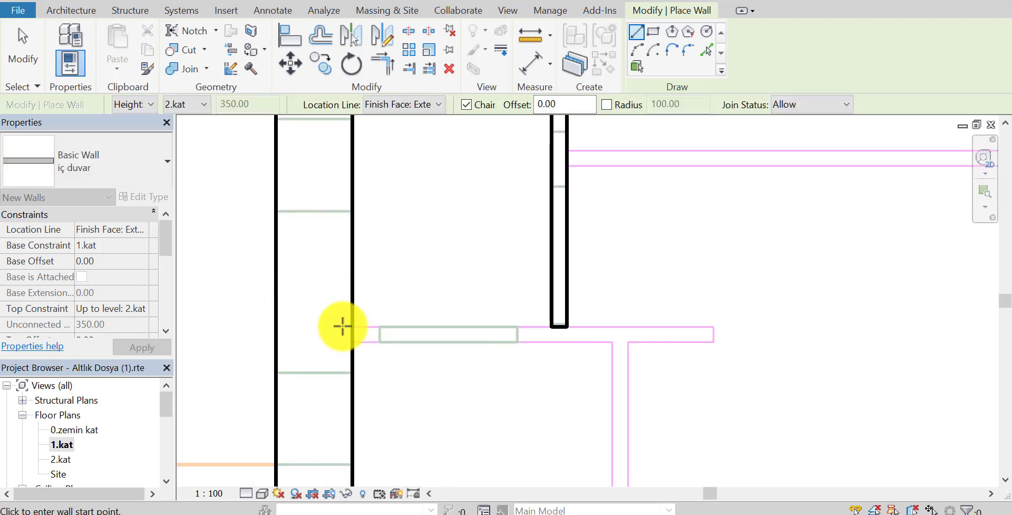
pyautogui.click(351, 327)
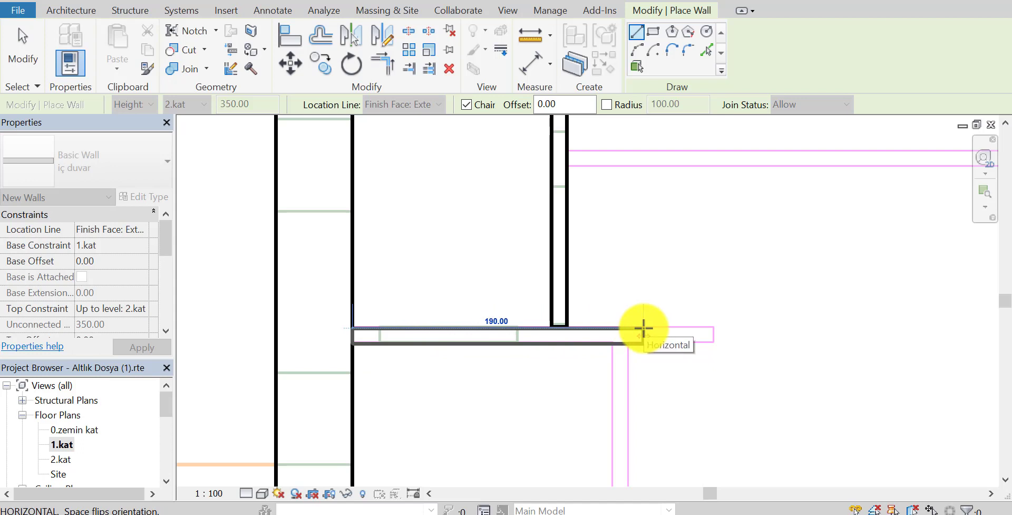
pyautogui.scroll(1, 644, 328)
pyautogui.scroll(1, 705, 332)
pyautogui.press('Escape')
pyautogui.press('Escape')
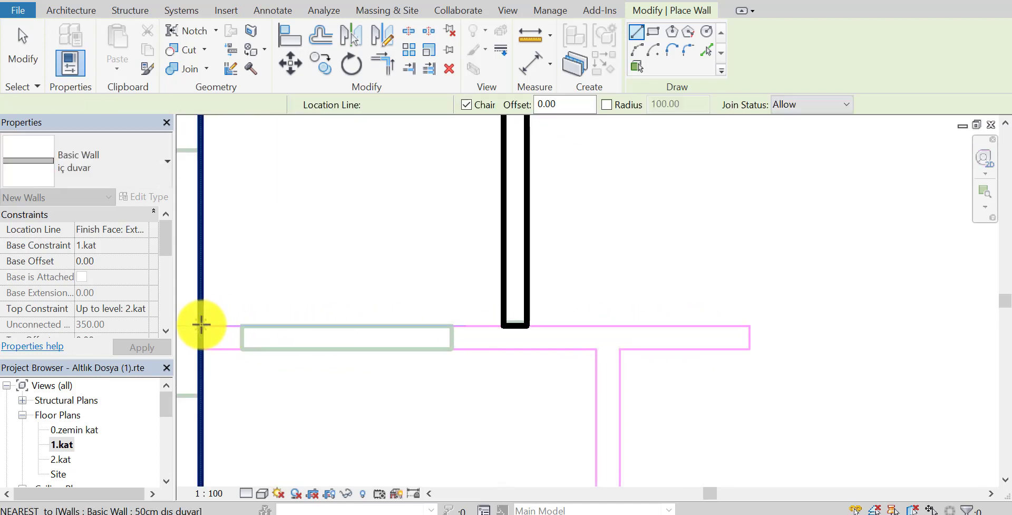
pyautogui.click(202, 327)
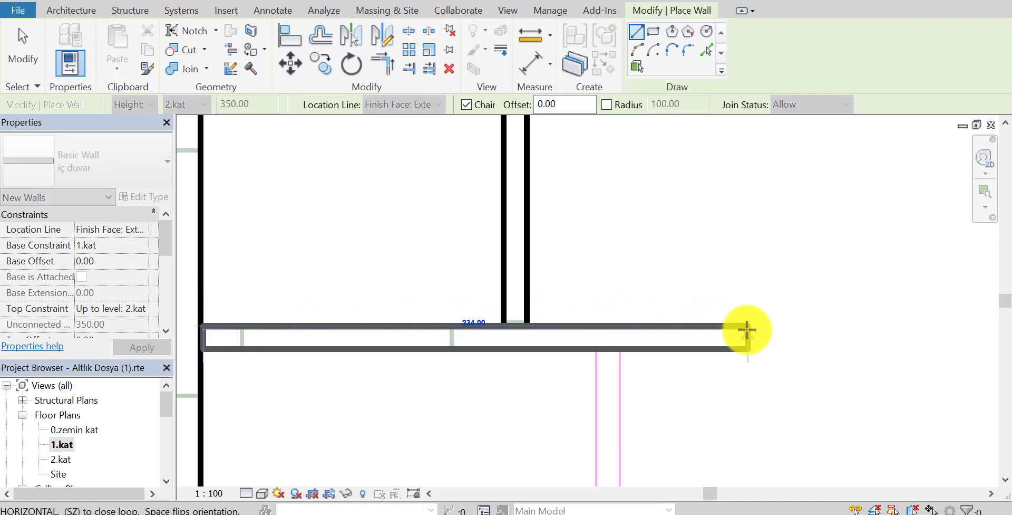
pyautogui.click(748, 327)
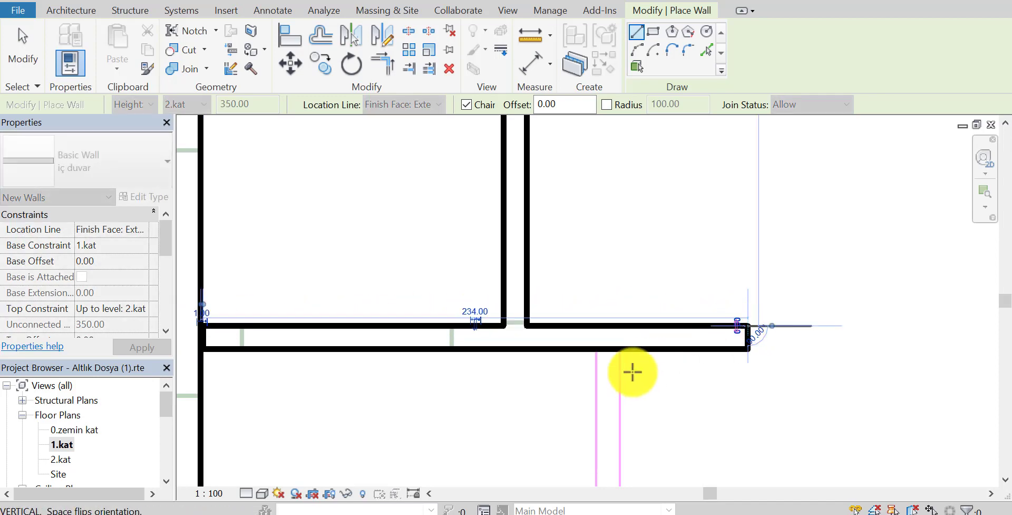
pyautogui.press('Escape')
pyautogui.press('Escape')
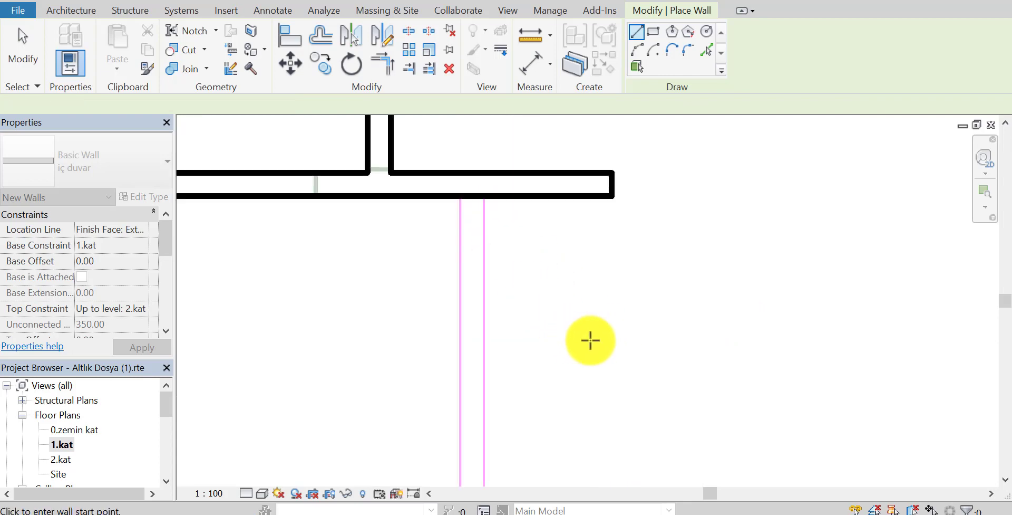
pyautogui.scroll(-1, 587, 338)
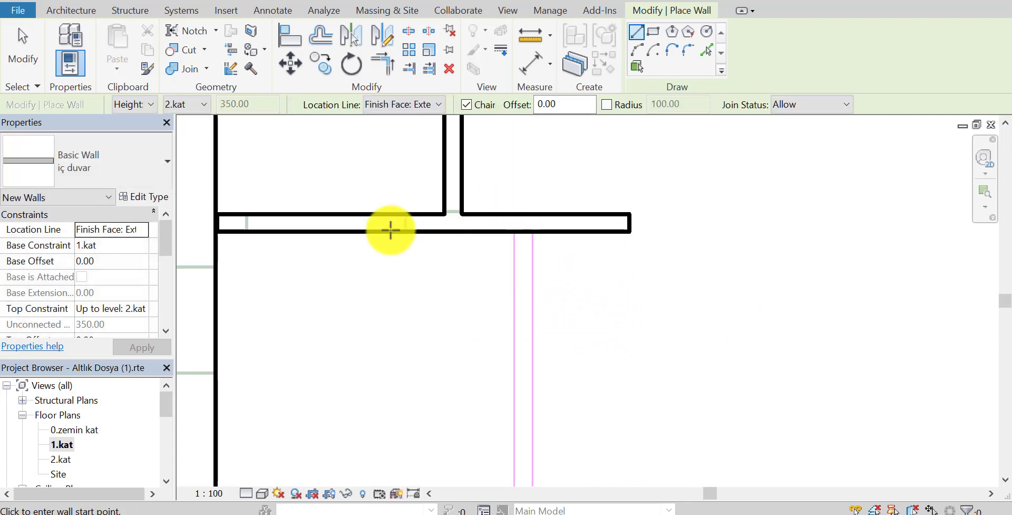
# Extend the new horizontal wall's left end to meet the left wall.
pyautogui.press('Escape')
pyautogui.moveTo(290, 237); pyautogui.dragTo(384, 257, button='middle')
pyautogui.click(369, 239)
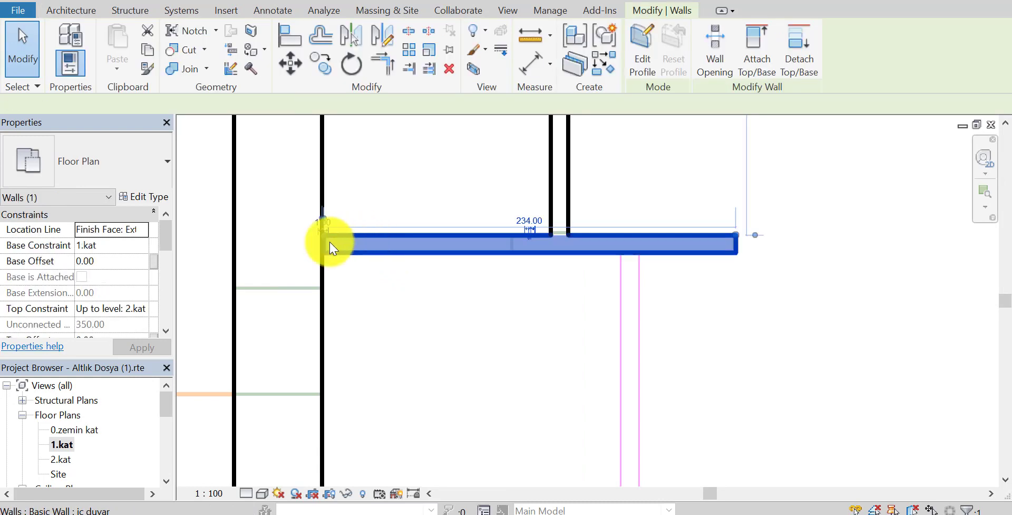
pyautogui.moveTo(323, 239); pyautogui.dragTo(289, 230)
pyautogui.press('Escape')
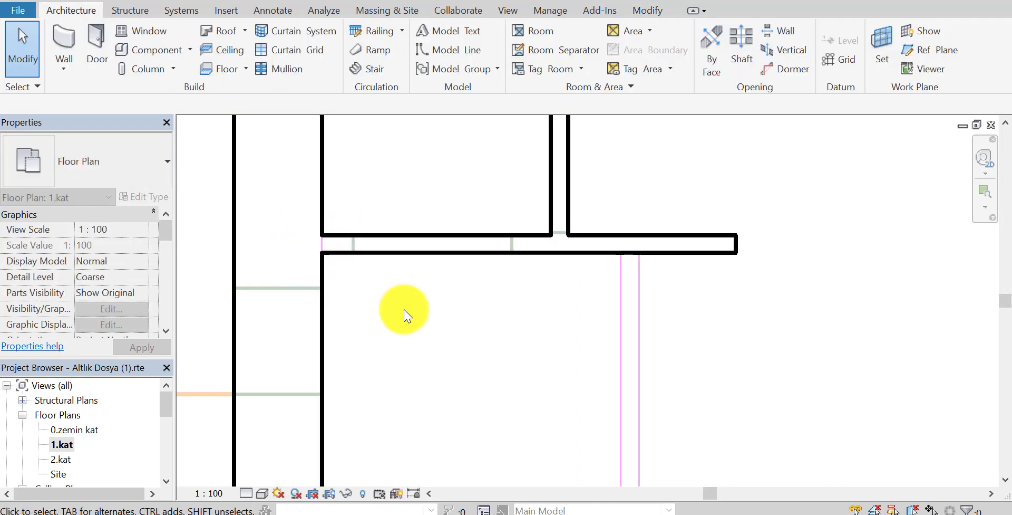
pyautogui.moveTo(474, 309); pyautogui.dragTo(416, 279, button='middle')
# Draw a vertical interior wall from below the horizontal wall down to the bottom wall.
pyautogui.click(64, 41)
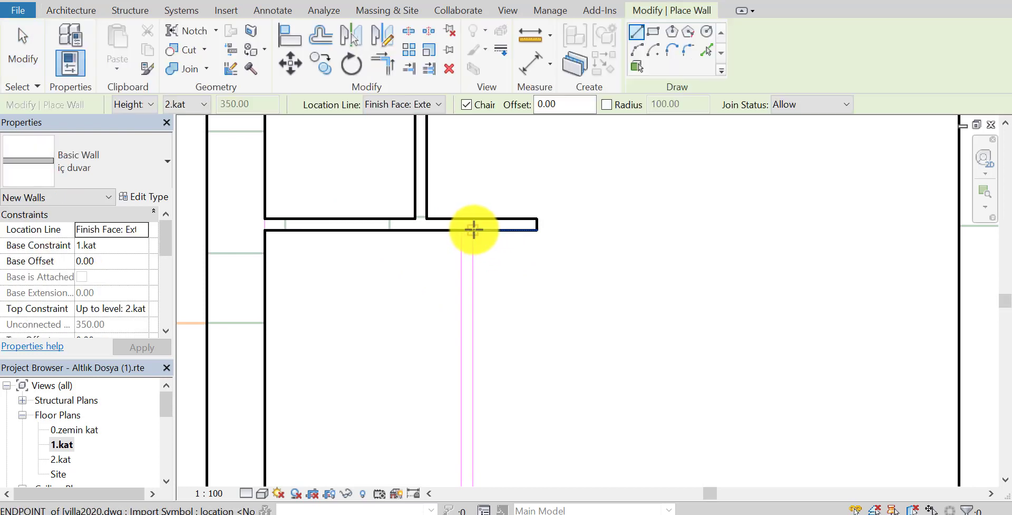
pyautogui.click(476, 231)
pyautogui.moveTo(477, 349); pyautogui.dragTo(452, 273, button='middle')
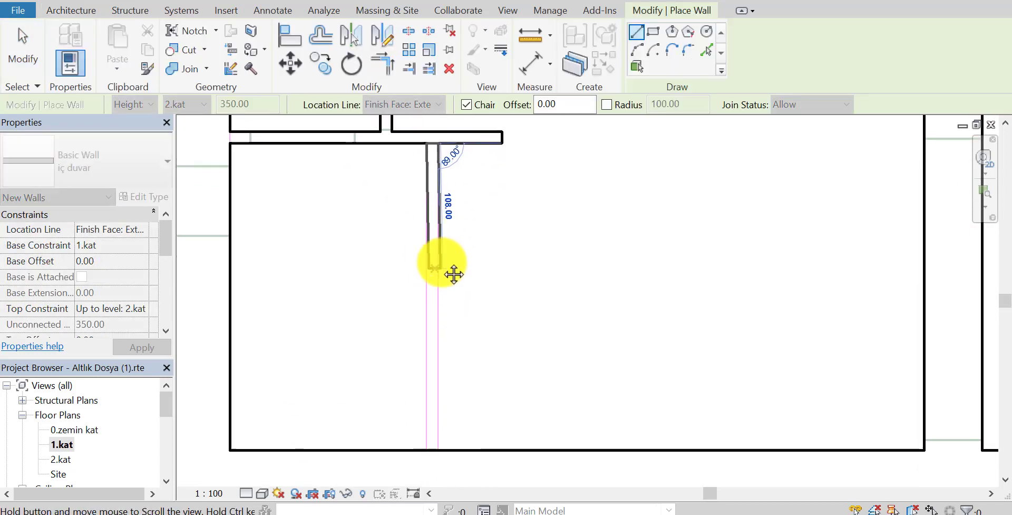
pyautogui.scroll(-1, 459, 299)
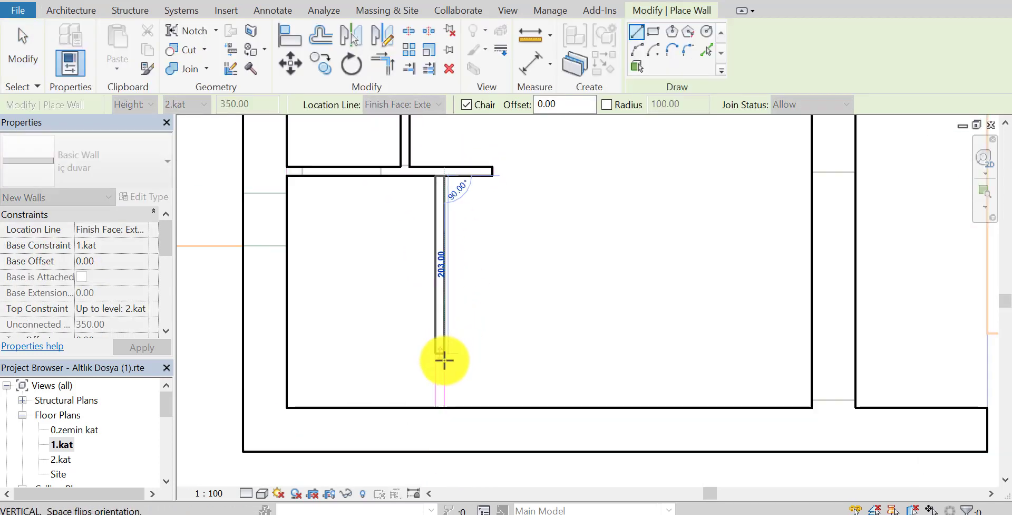
pyautogui.click(446, 414)
pyautogui.press('Escape')
pyautogui.press('Escape')
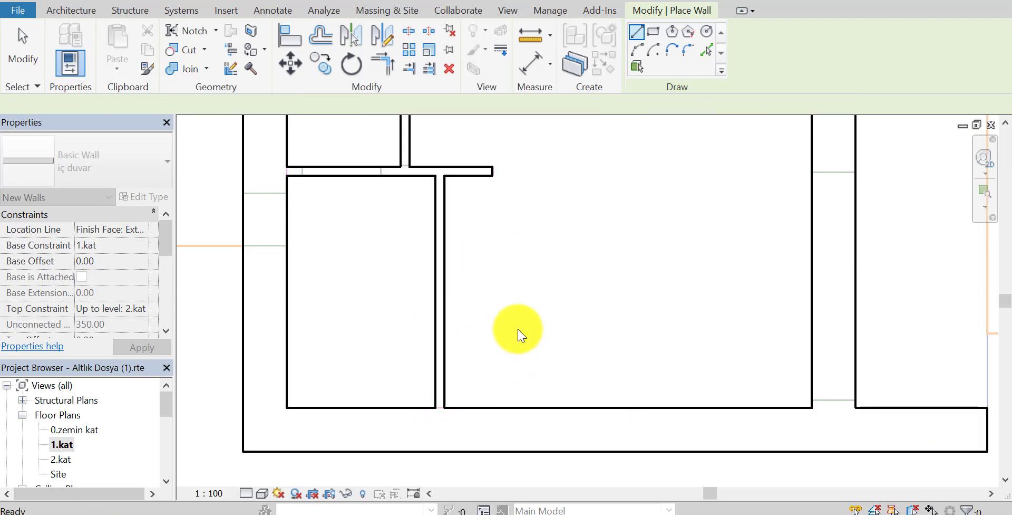
# Draw the 370-long wall across the next room from its left wall to its right wall.
pyautogui.moveTo(533, 299)
pyautogui.mouseDown(button='middle')
pyautogui.moveTo(508, 402)
pyautogui.moveTo(499, 336)
pyautogui.moveTo(519, 301)
pyautogui.moveTo(496, 336)
pyautogui.mouseUp(button='middle')
pyautogui.scroll(2, 509, 342)
pyautogui.scroll(2, 344, 350)
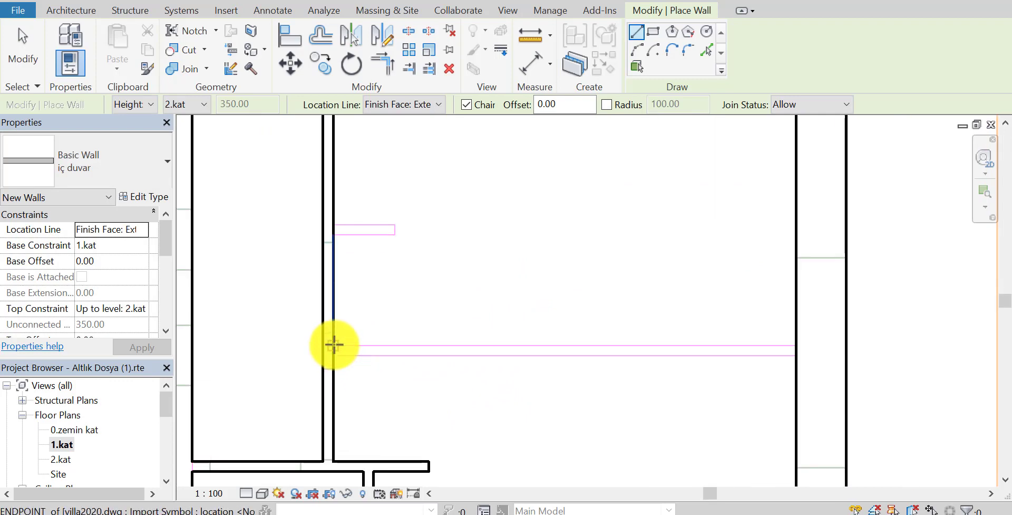
pyautogui.click(334, 345)
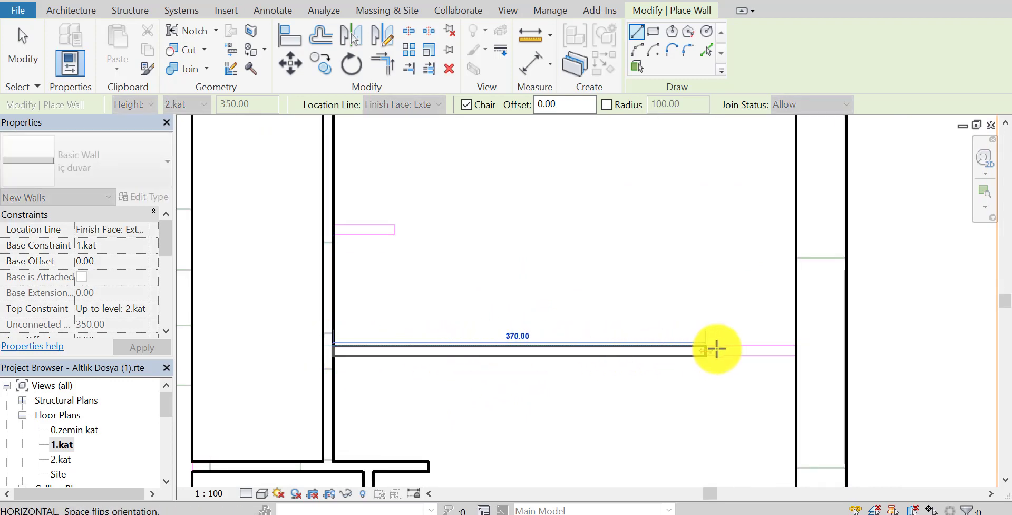
pyautogui.click(796, 349)
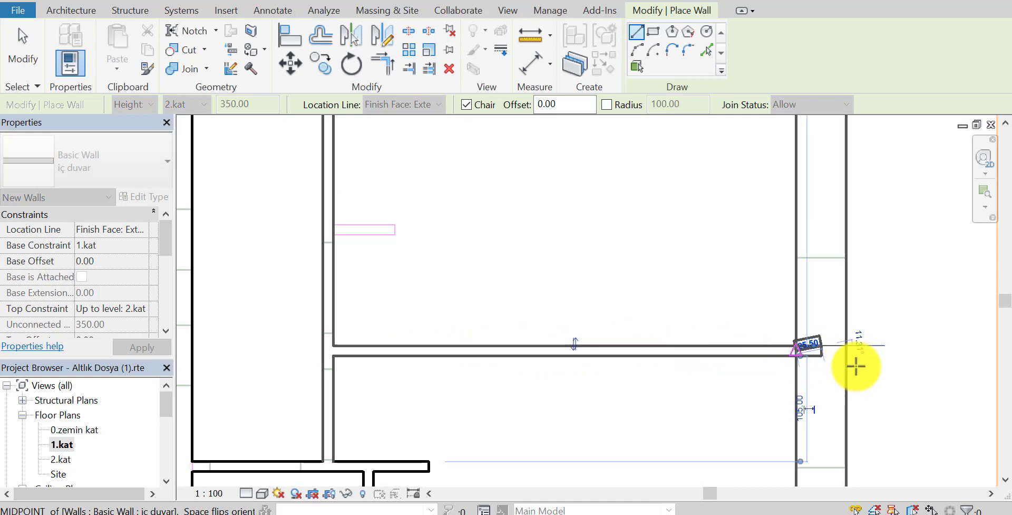
pyautogui.press('Escape')
pyautogui.press('Escape')
# Add a 63-long iç duvar stub projecting from the vertical partition.
pyautogui.scroll(-2, 452, 289)
pyautogui.moveTo(452, 289); pyautogui.dragTo(441, 327, button='middle')
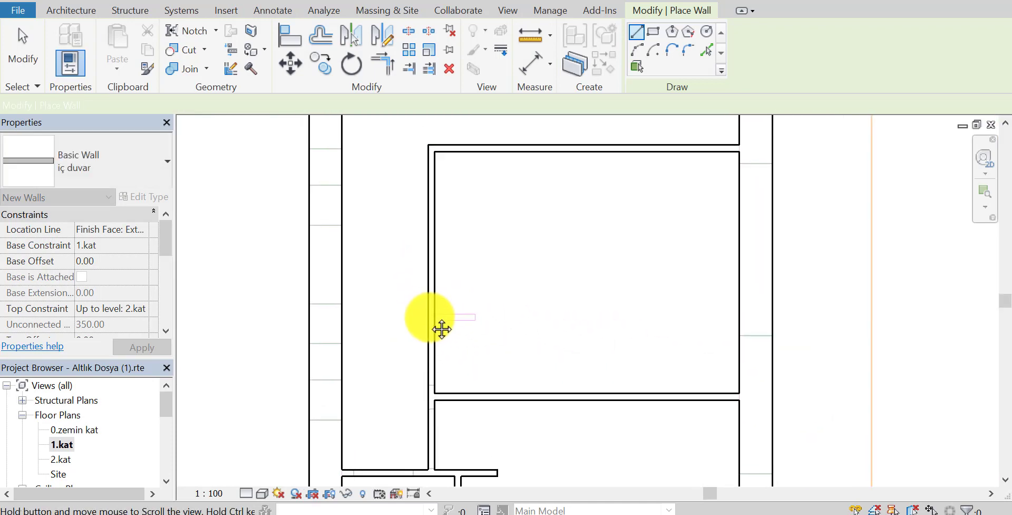
pyautogui.scroll(3, 448, 323)
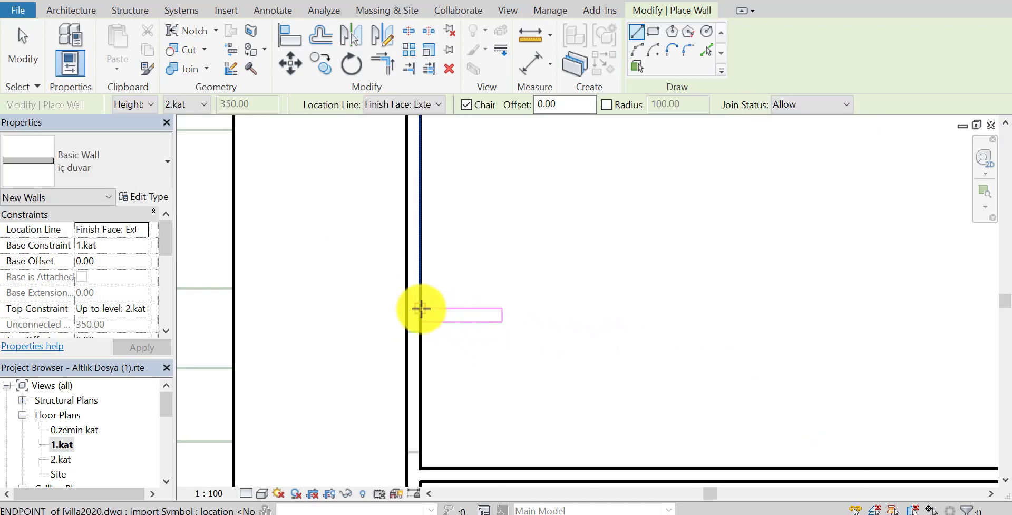
pyautogui.click(421, 308)
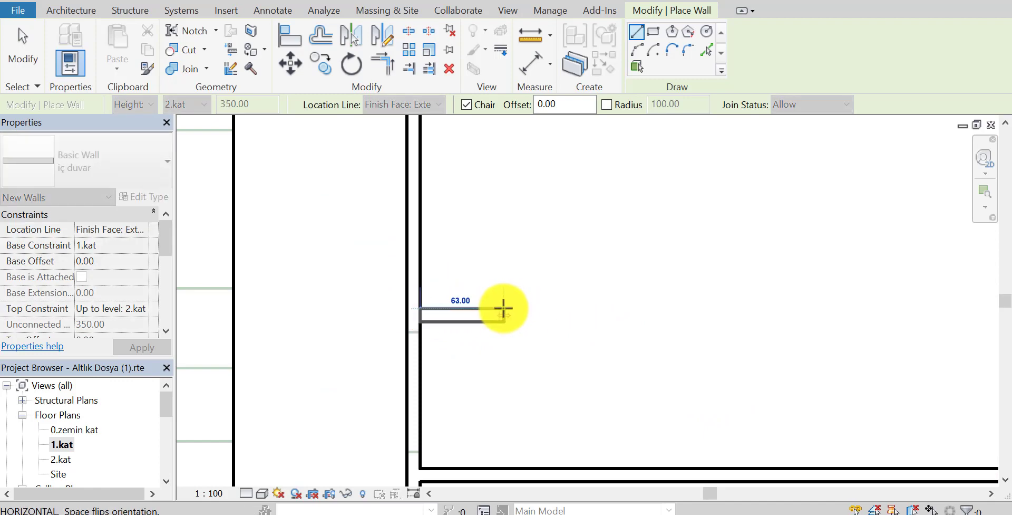
pyautogui.click(503, 307)
pyautogui.press('Escape')
pyautogui.press('Escape')
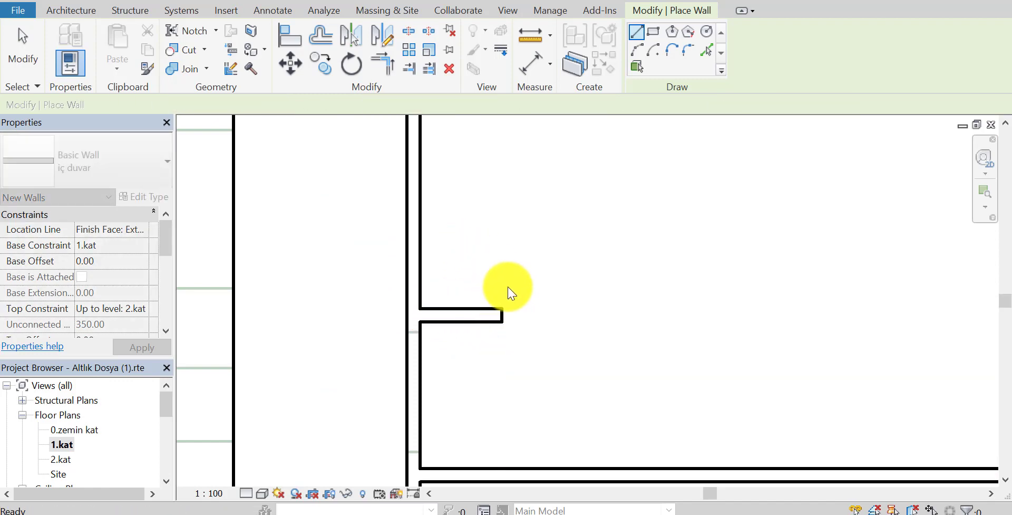
pyautogui.scroll(-5, 489, 245)
pyautogui.scroll(-2, 534, 286)
pyautogui.moveTo(548, 302); pyautogui.dragTo(502, 371, button='middle')
pyautogui.moveTo(494, 316); pyautogui.dragTo(483, 362, button='middle')
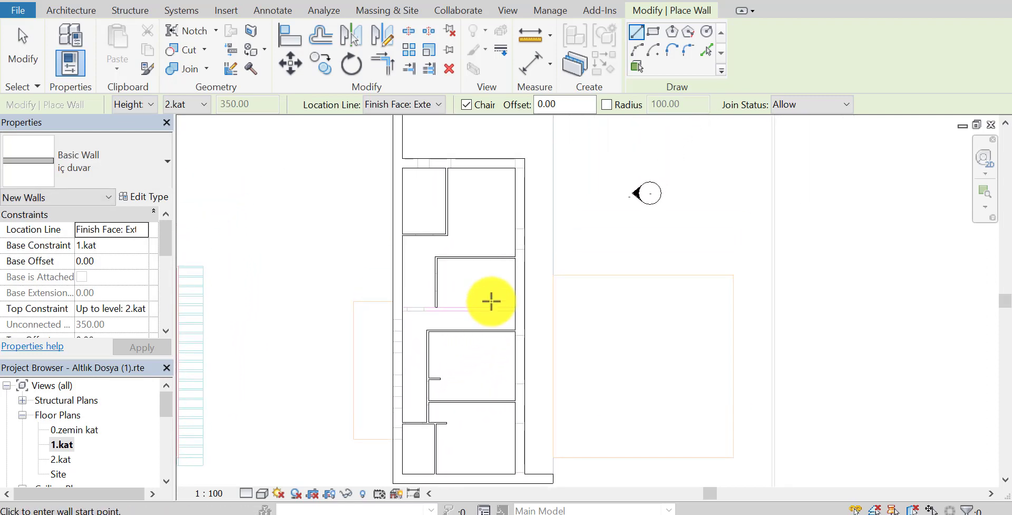
# Exit wall placement and pan and zoom around the partitioned 1.kat floor plan.
pyautogui.moveTo(491, 301); pyautogui.dragTo(510, 301, button='middle')
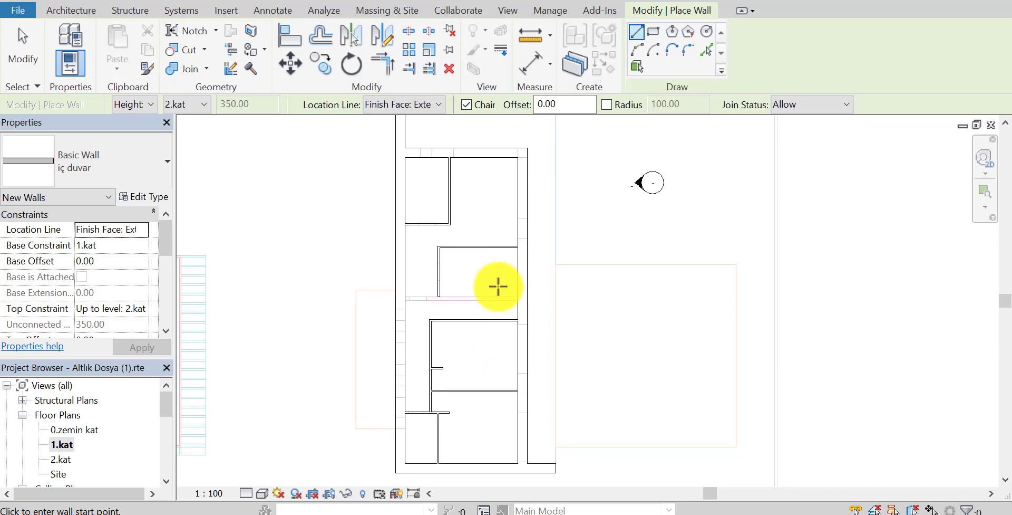
pyautogui.scroll(1, 471, 294)
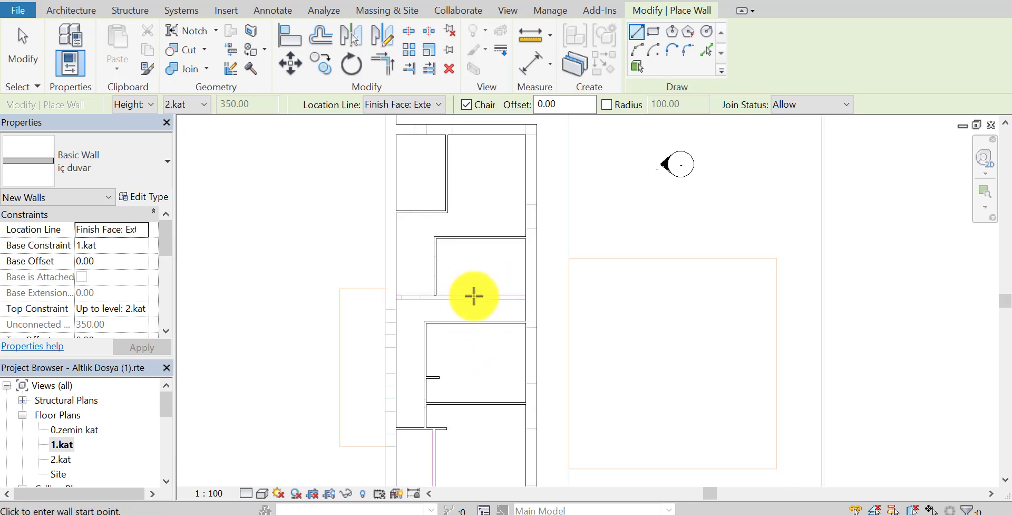
pyautogui.press('Escape')
pyautogui.press('Escape')
pyautogui.moveTo(470, 290); pyautogui.dragTo(473, 294, button='middle')
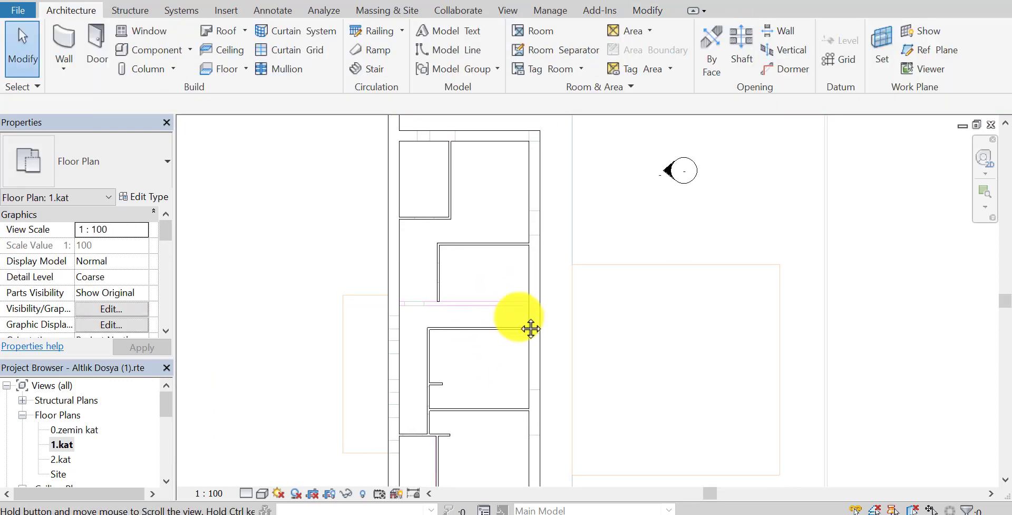
pyautogui.scroll(-1, 471, 294)
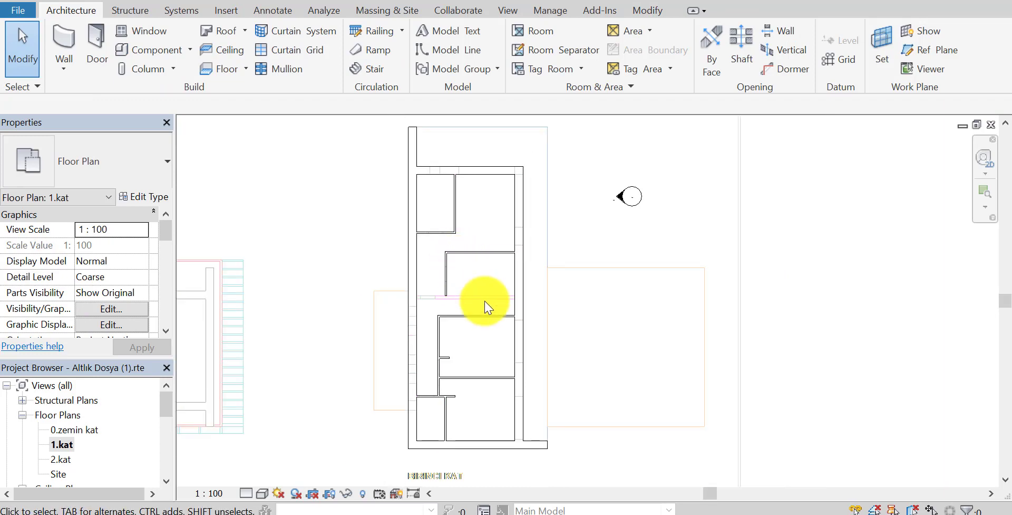
pyautogui.moveTo(485, 306)
pyautogui.mouseDown(button='middle')
pyautogui.moveTo(512, 322)
pyautogui.moveTo(514, 338)
pyautogui.mouseUp(button='middle')
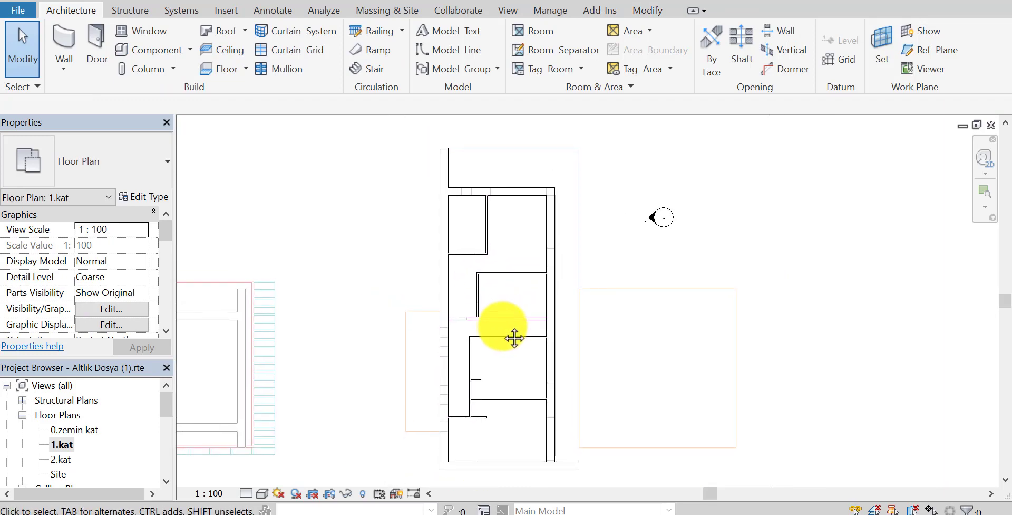
pyautogui.scroll(2, 501, 330)
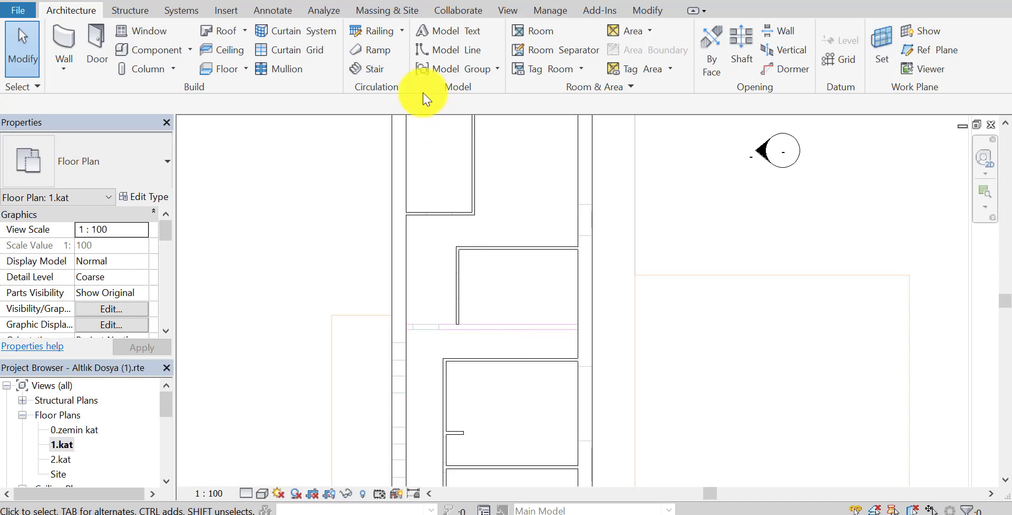
# Switch to Model Line on the 1.kat plan, cancelling the first line after its start point.
pyautogui.click(422, 53)
pyautogui.scroll(2, 542, 256)
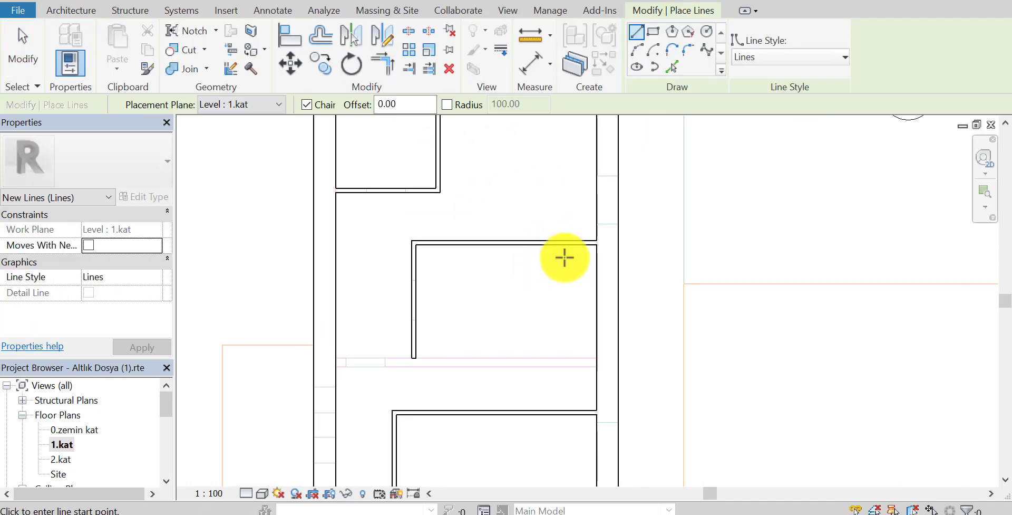
pyautogui.click(514, 365)
pyautogui.press('Escape')
pyautogui.press('Escape')
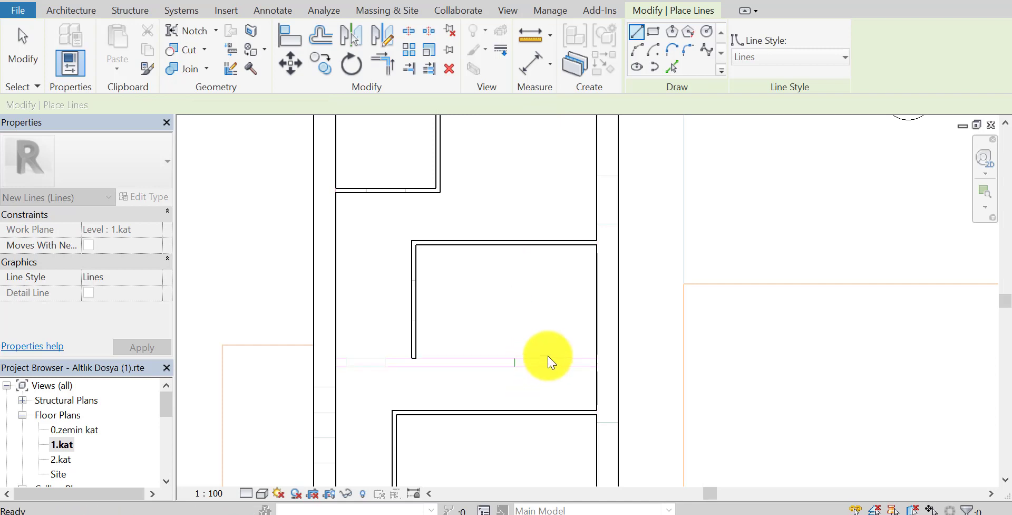